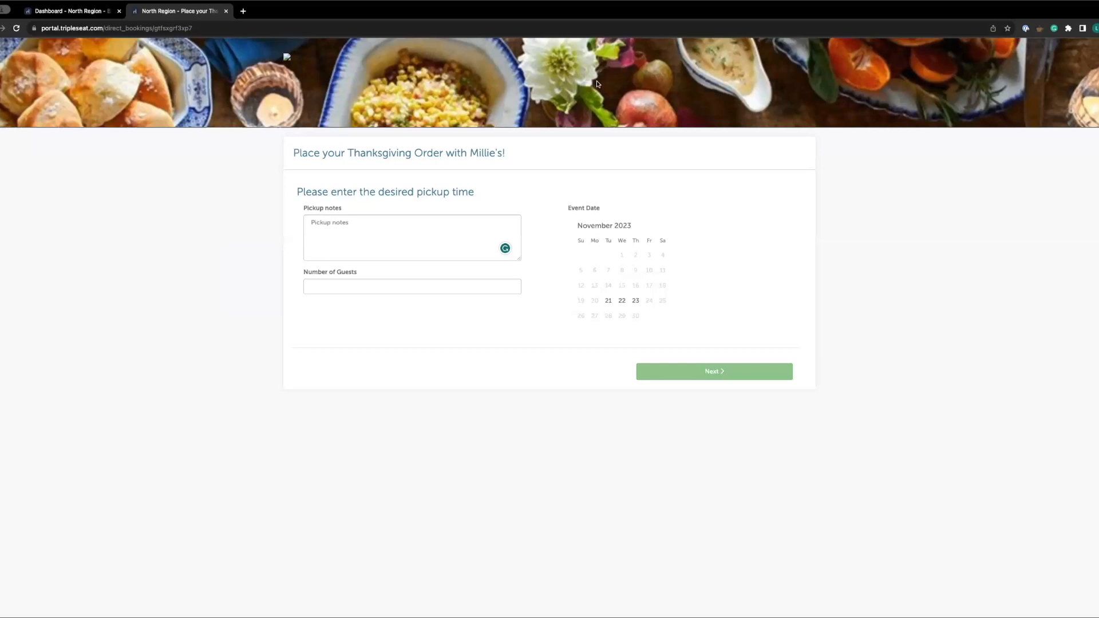
Enter a pickup note saying who will pick up the order and set the number of guests to 5
click(359, 236)
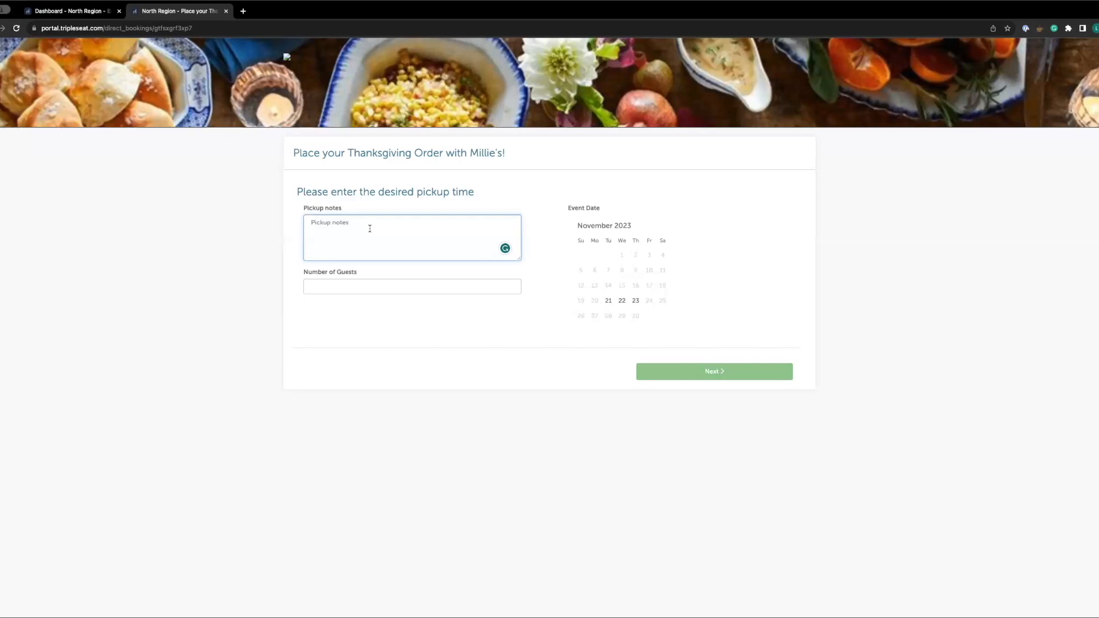
text(Billy is going to pick up the order)
click(321, 286)
text(5)
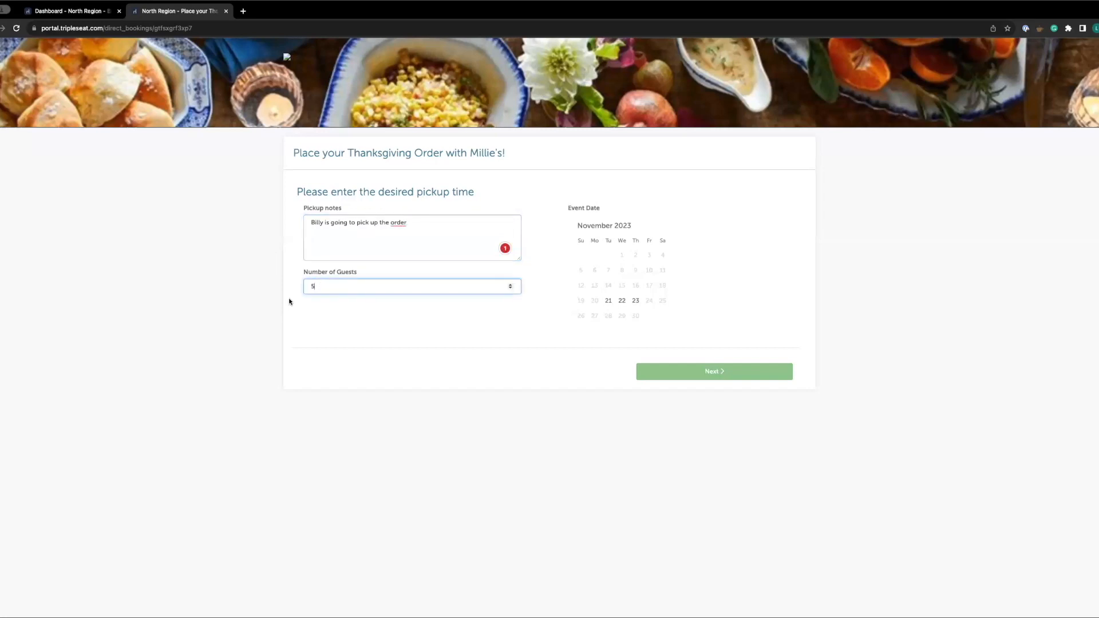
click(421, 325)
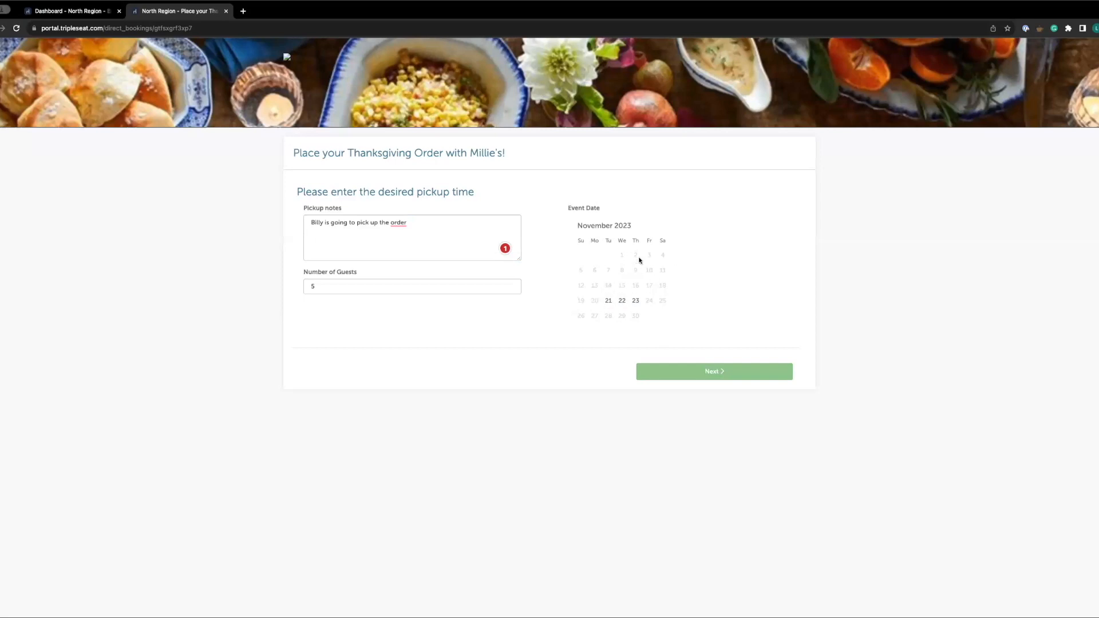
Choose Tuesday 21 November 2023 as the event date with a 1:00 PM pickup time and continue
click(608, 301)
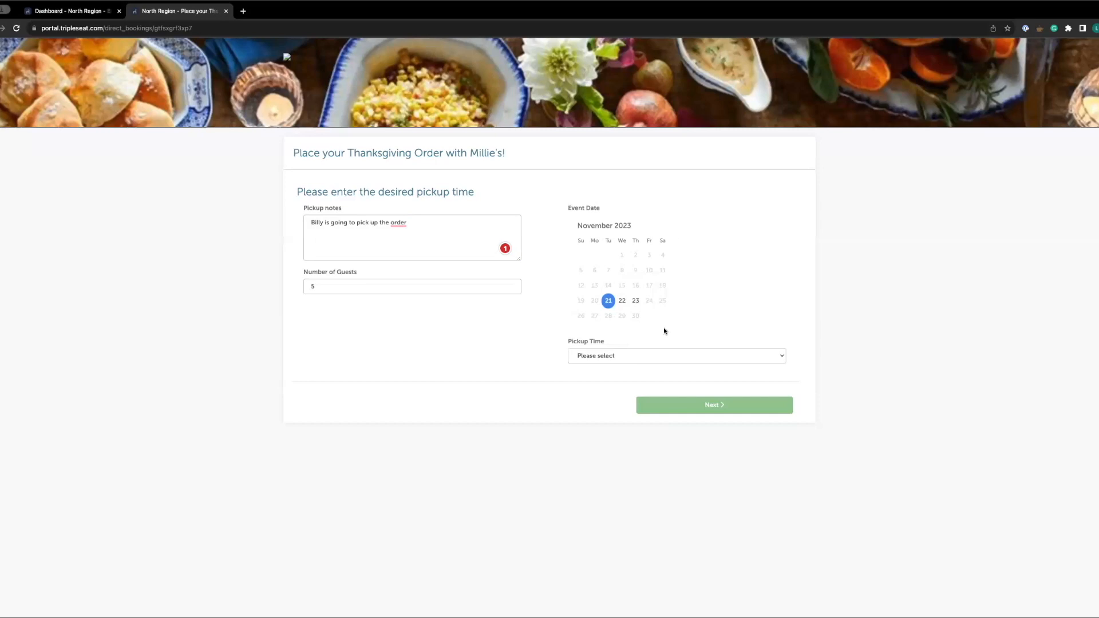
click(600, 358)
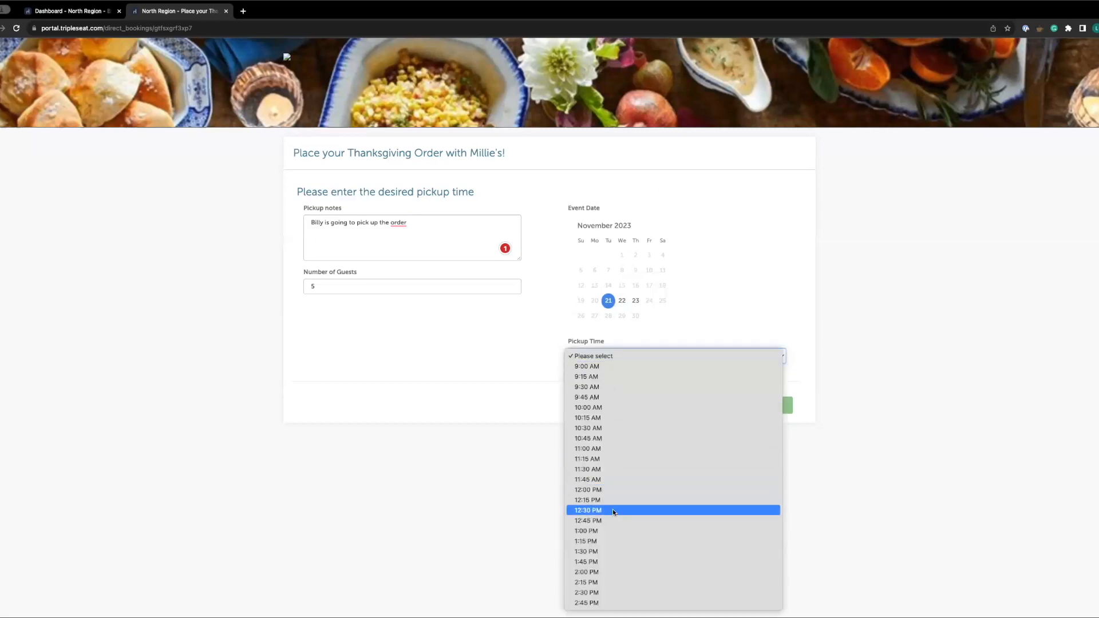
click(595, 531)
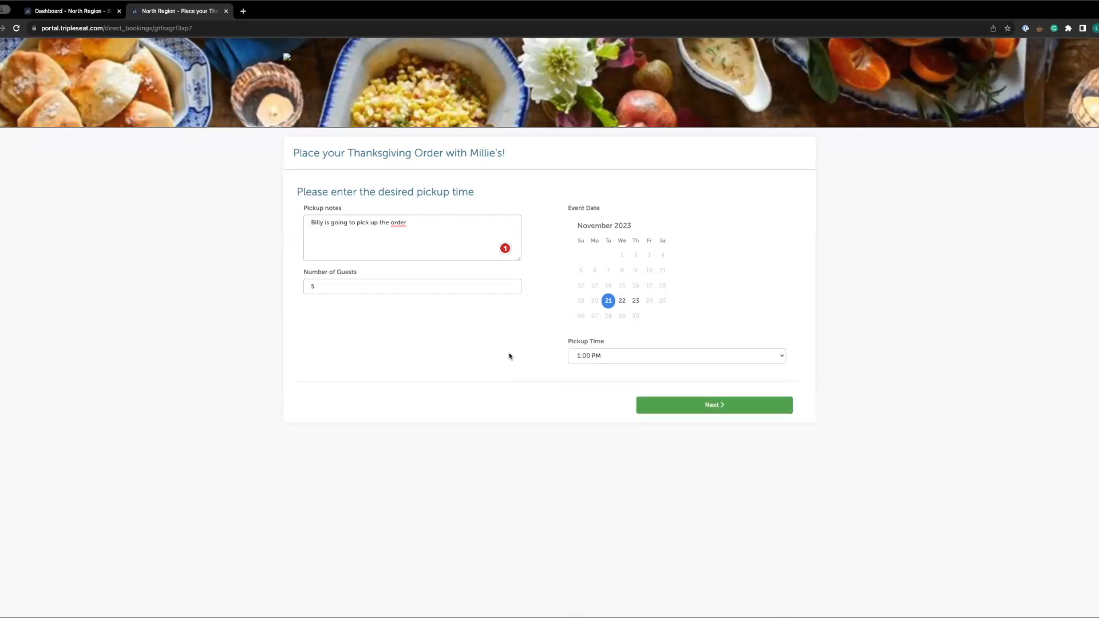
click(732, 410)
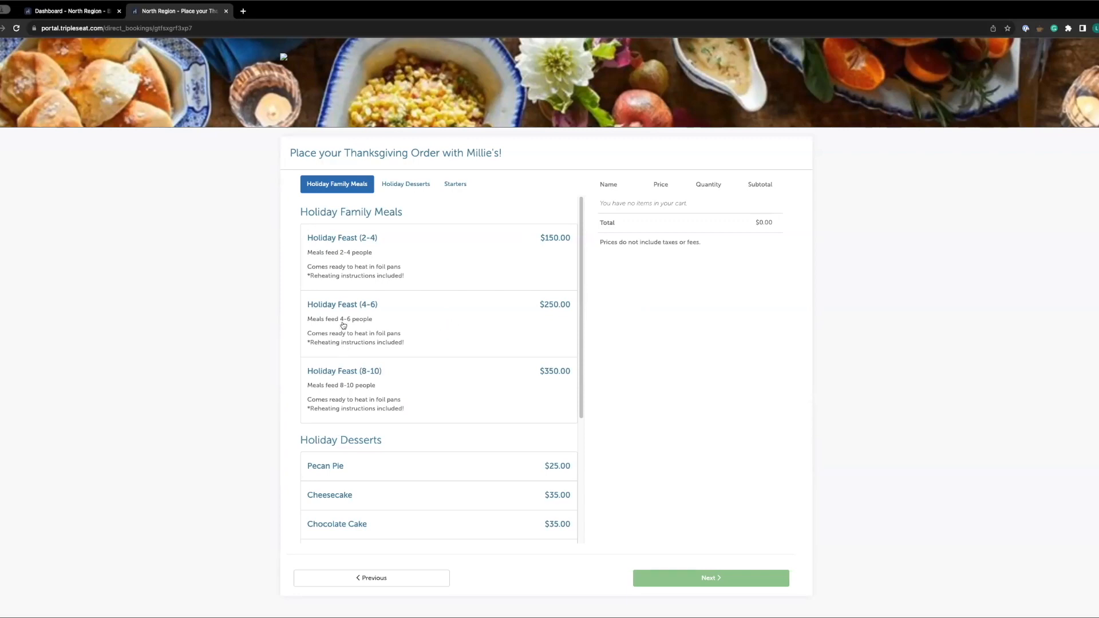
Add a Holiday Feast (4-6) with Turkey, Roasted Potatoes, Stuffing, Walnut Salad and Dinner Rolls to the cart
click(427, 319)
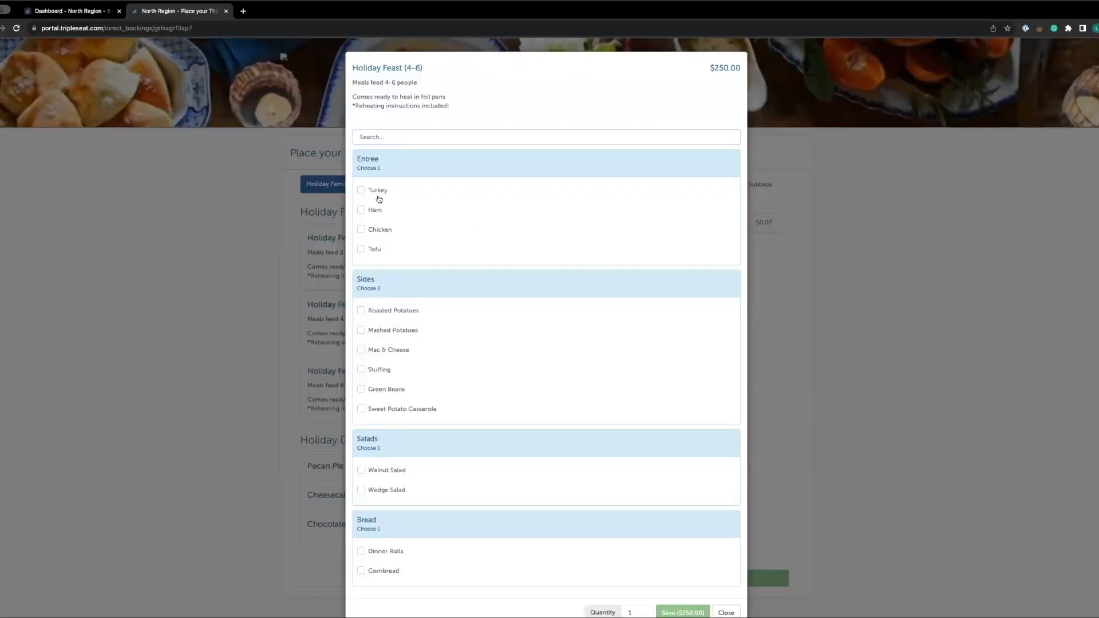
click(381, 193)
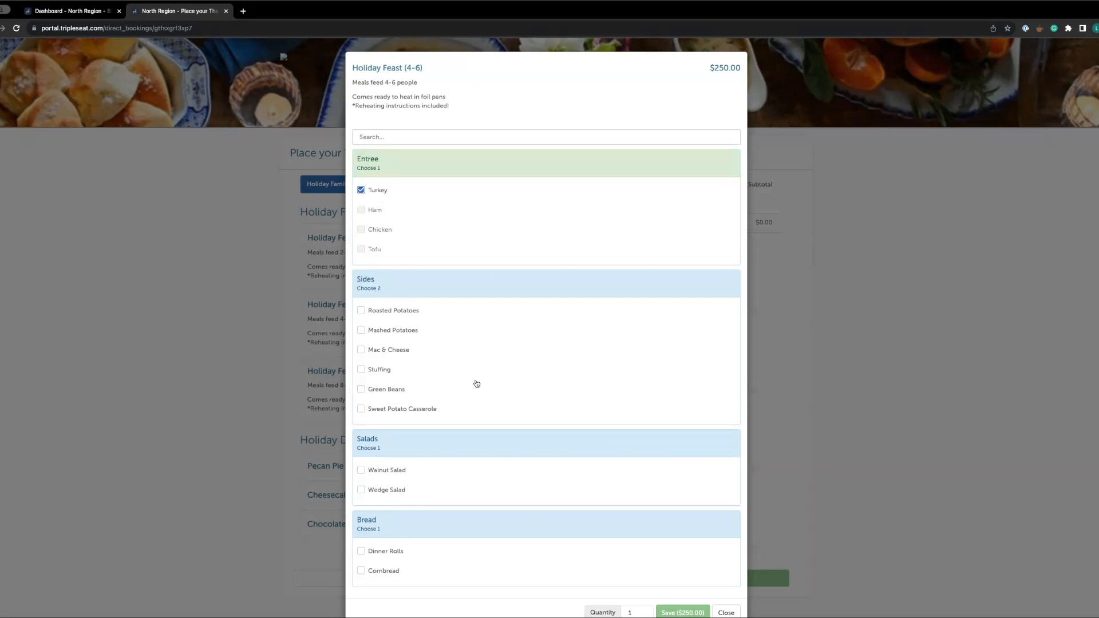
click(399, 312)
click(382, 372)
scroll(508, 395, down, 1)
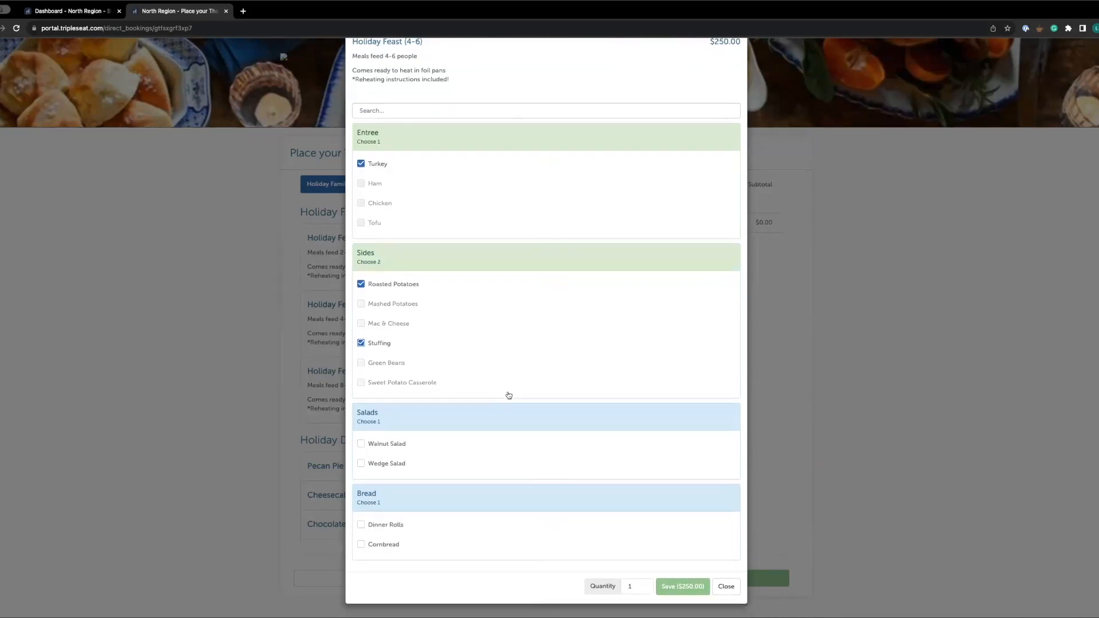
click(388, 446)
click(392, 528)
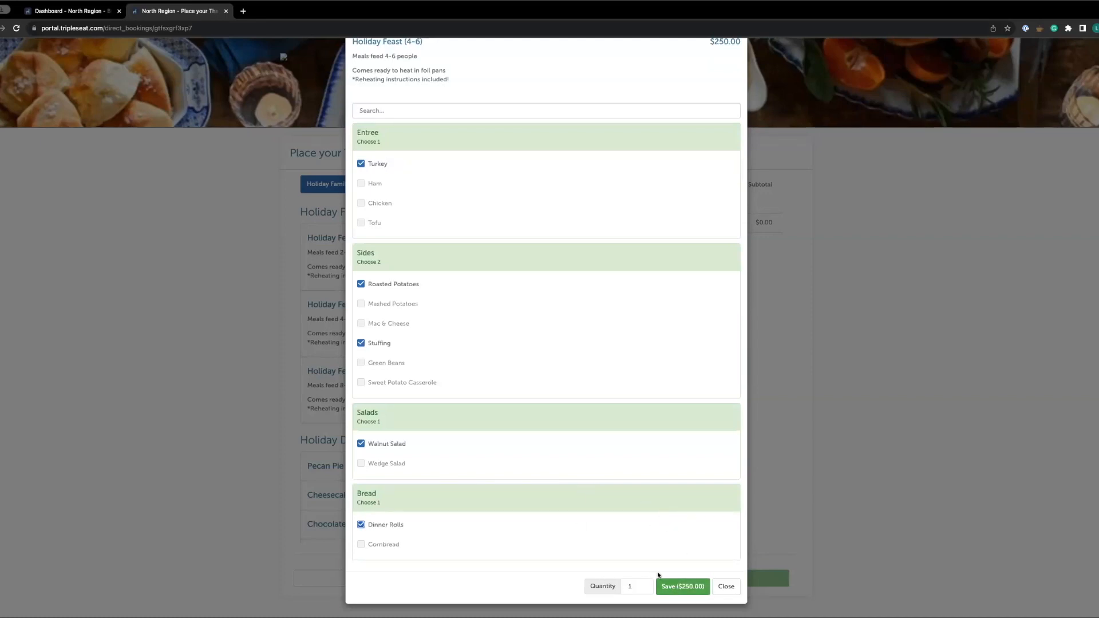
click(691, 588)
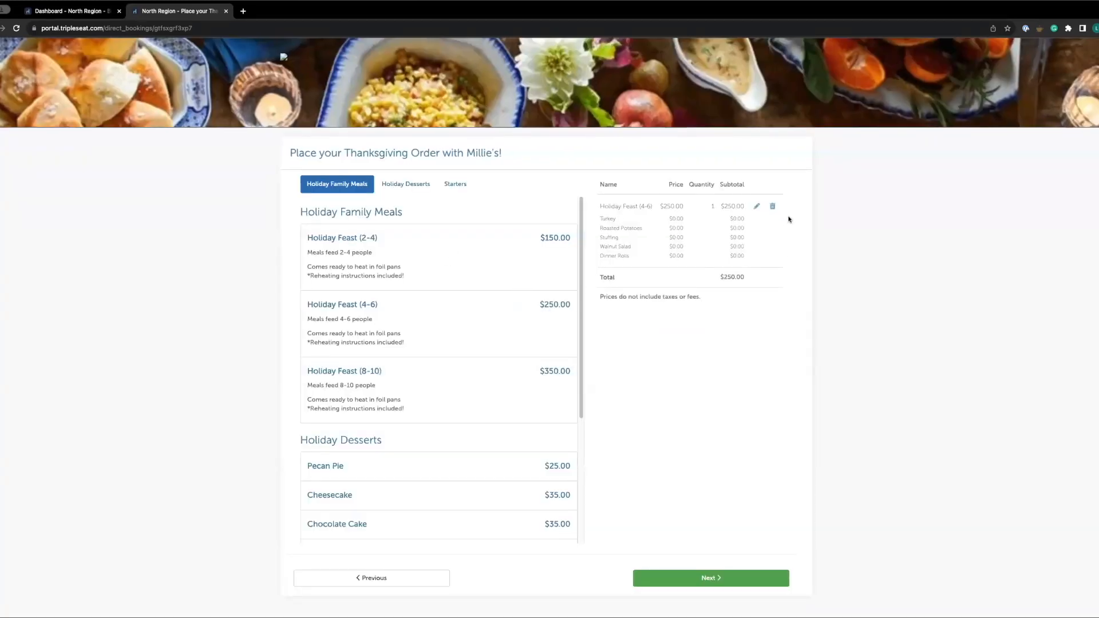
Add one Cheesecake from the Holiday Desserts to the cart
click(414, 184)
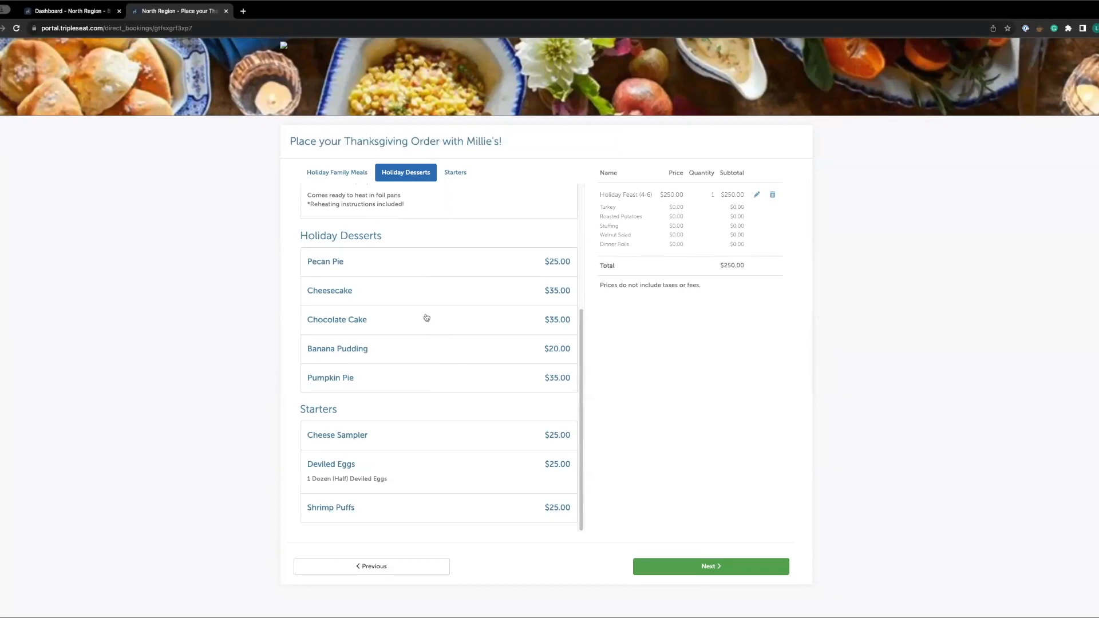
click(511, 370)
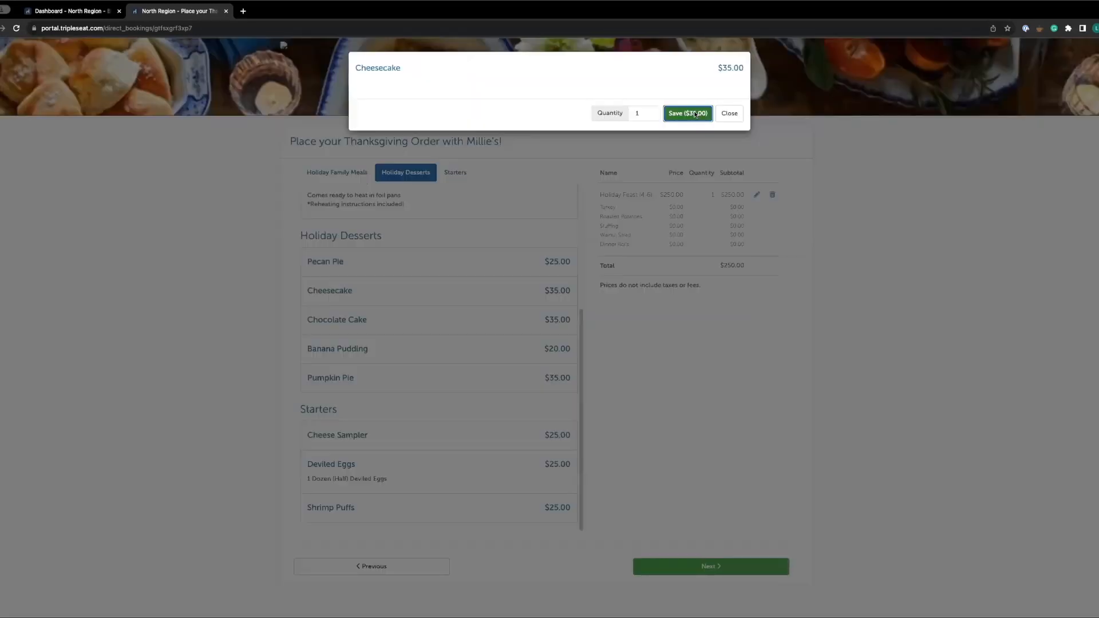
click(688, 112)
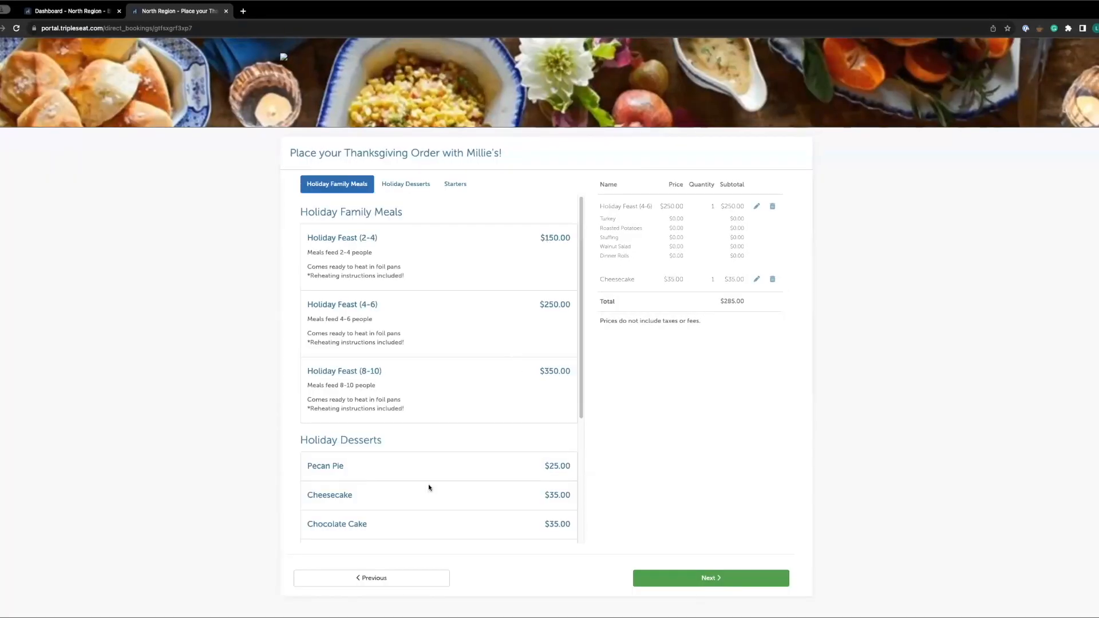
Add one Pecan Pie to the cart
scroll(380, 475, down, 1)
click(429, 437)
click(691, 112)
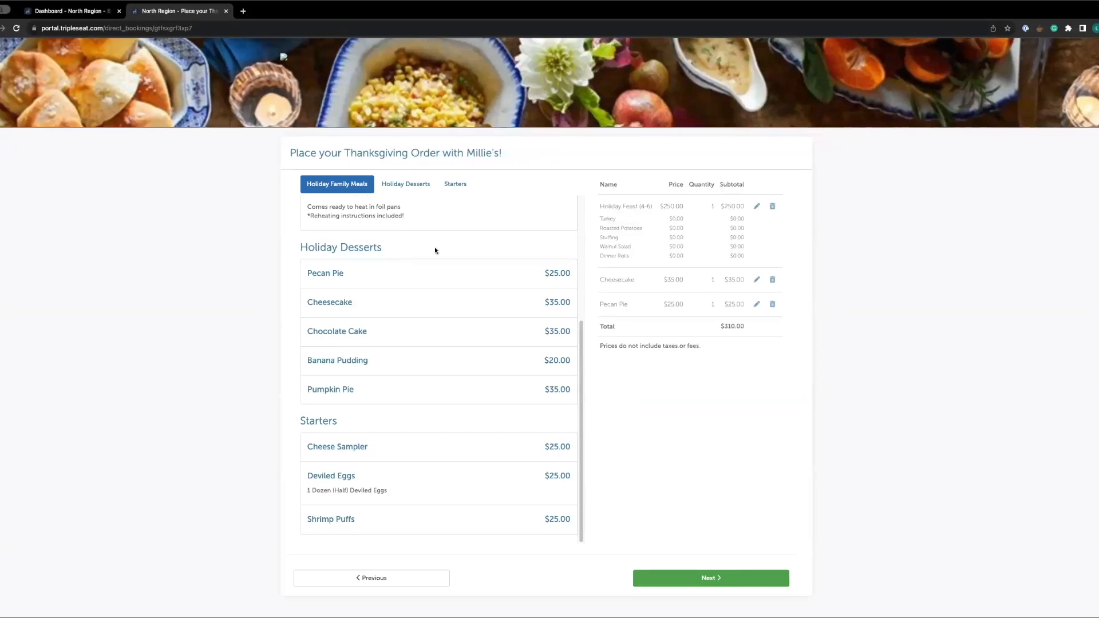
Add one Cheese Sampler from the Starters to the cart
click(457, 184)
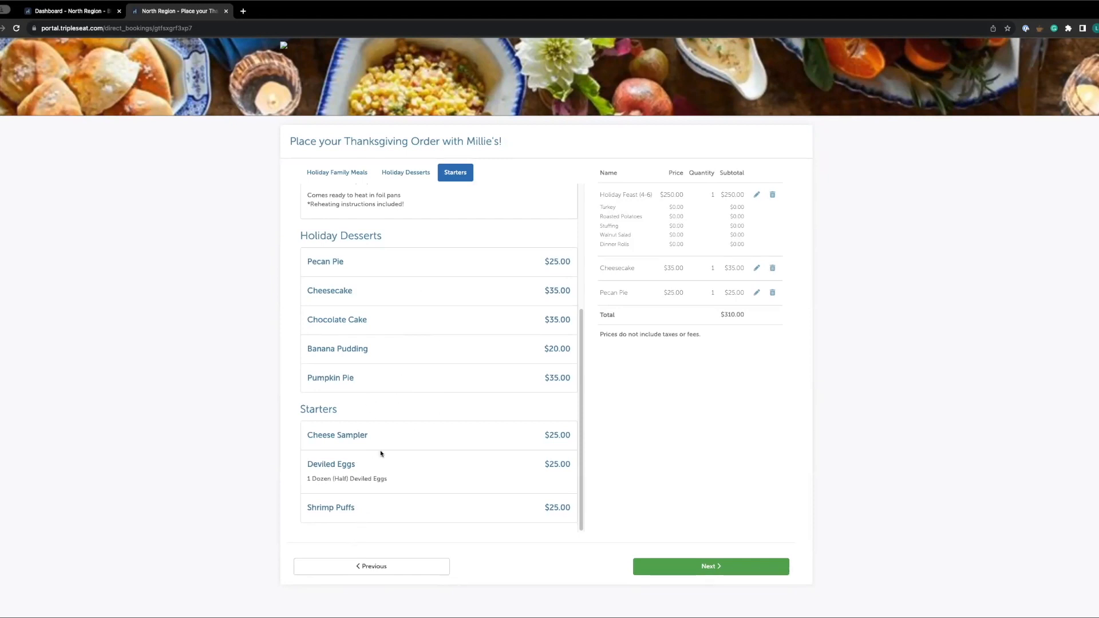
click(402, 440)
click(689, 110)
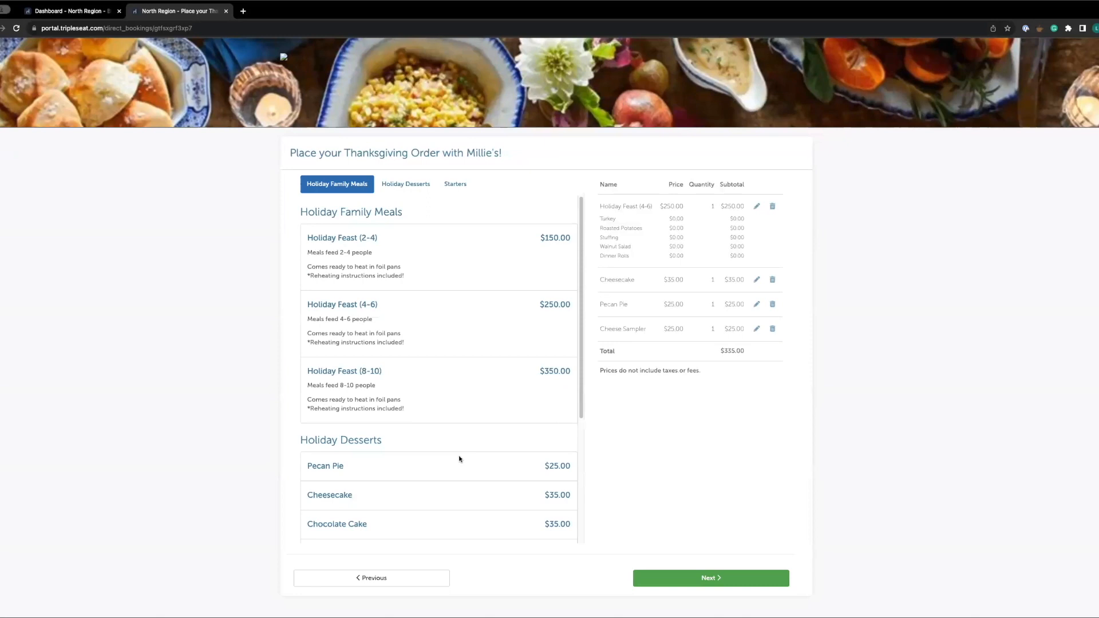
Add two Deviled Eggs to the cart
scroll(426, 493, down, 1)
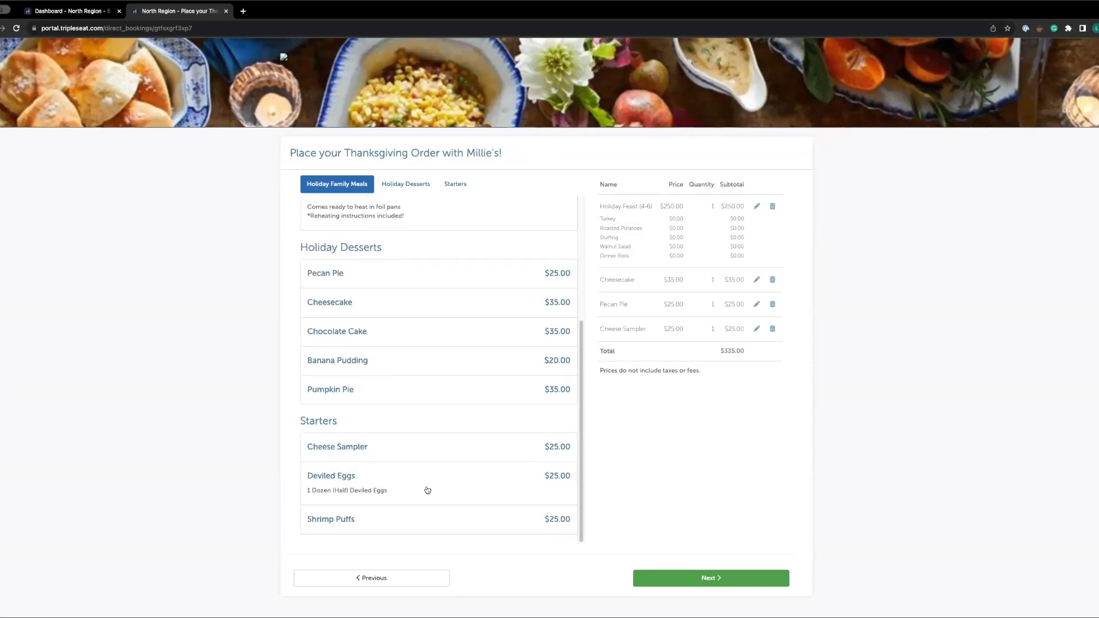
click(427, 491)
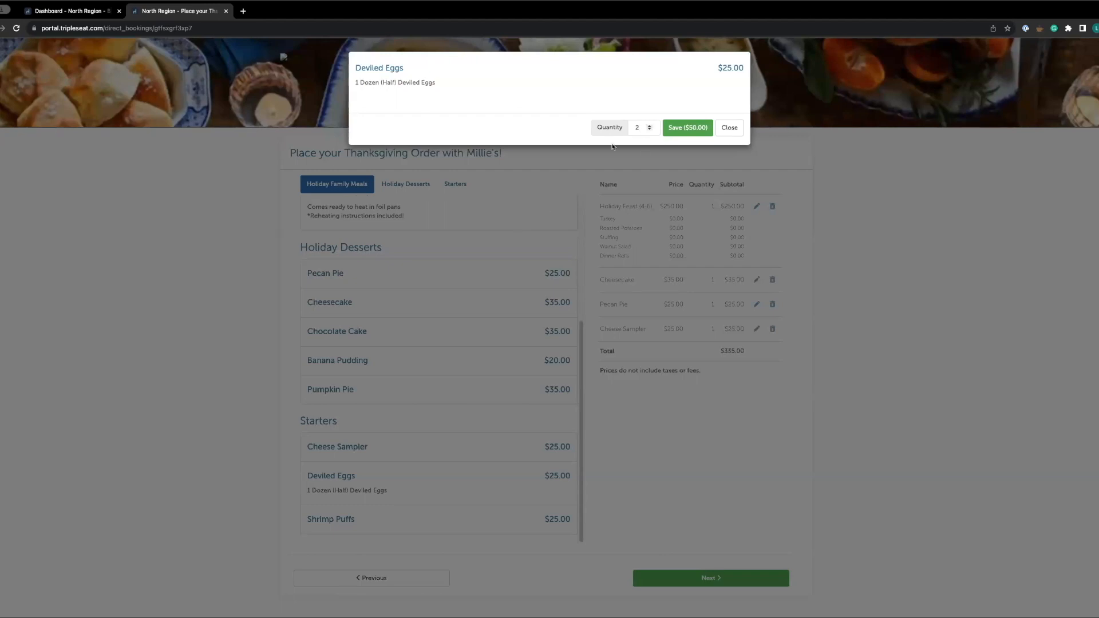
click(687, 127)
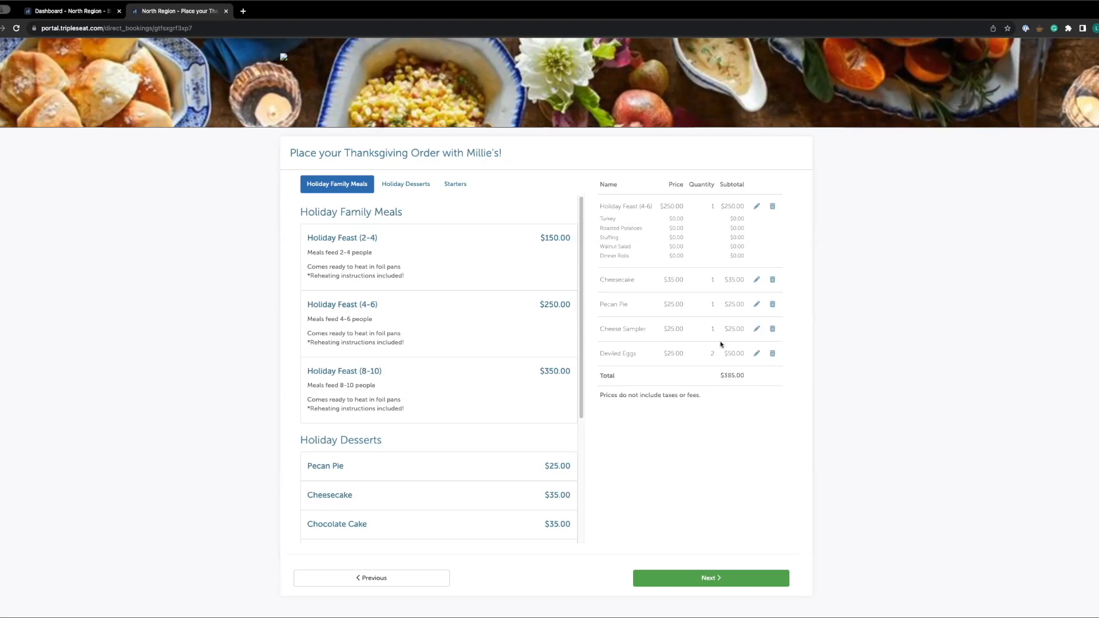
Edit the Deviled Eggs cart item and change its quantity to 1
click(756, 353)
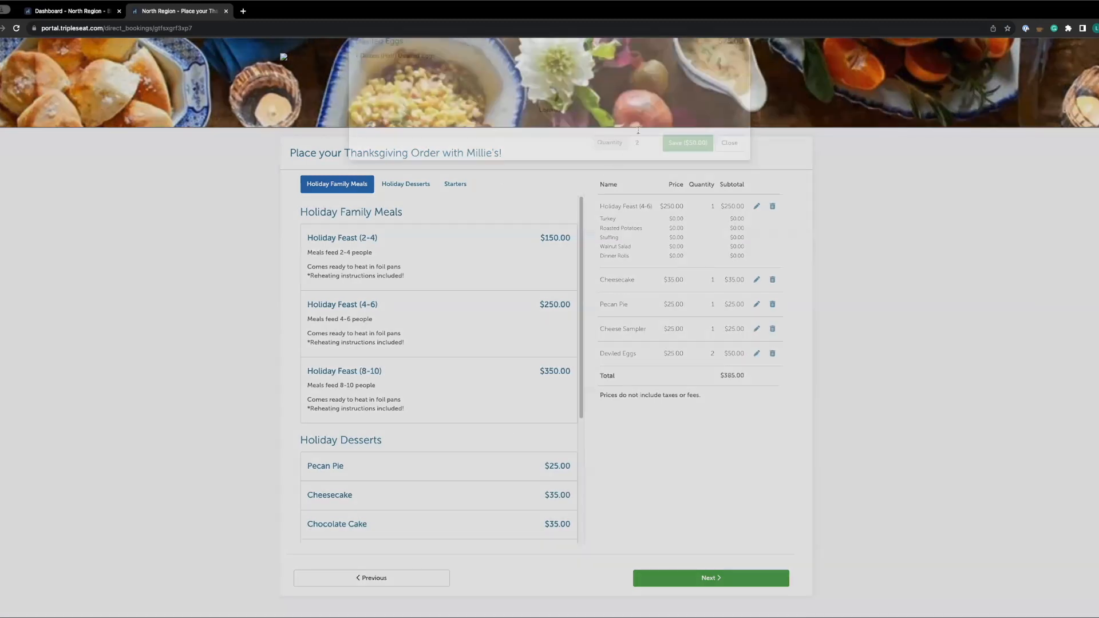
click(649, 130)
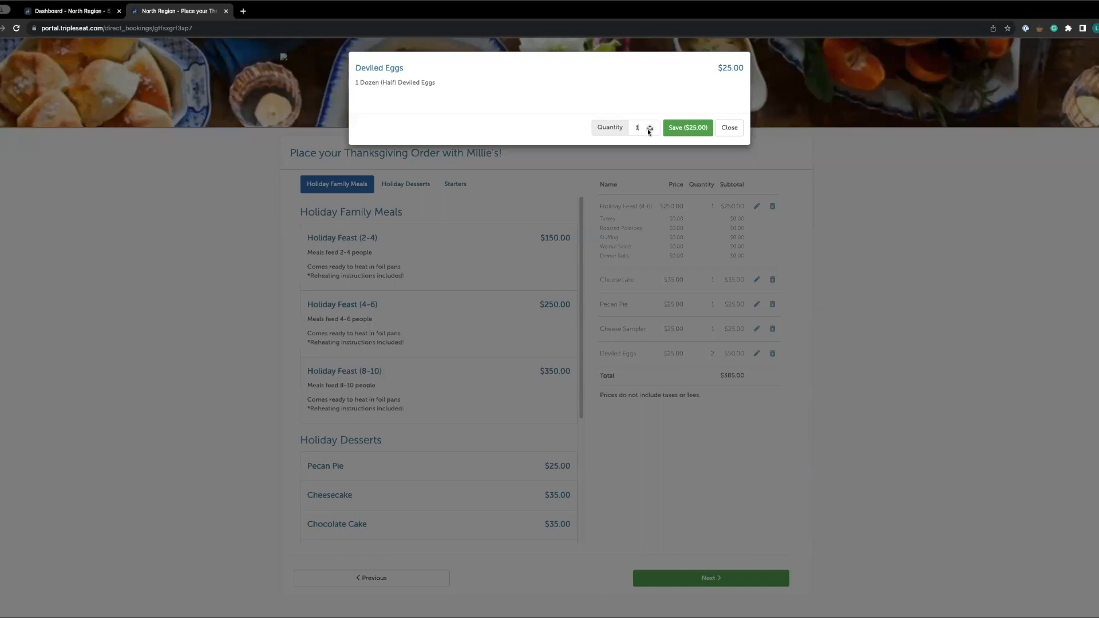
click(688, 128)
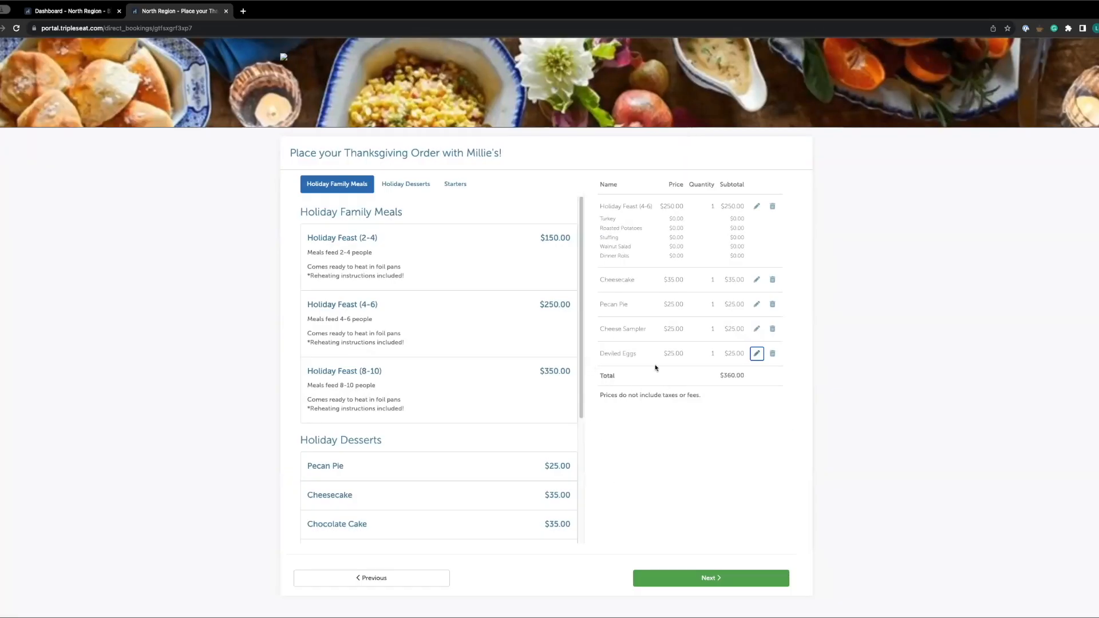
Remove the Pecan Pie from the cart and continue to the contact details
click(772, 305)
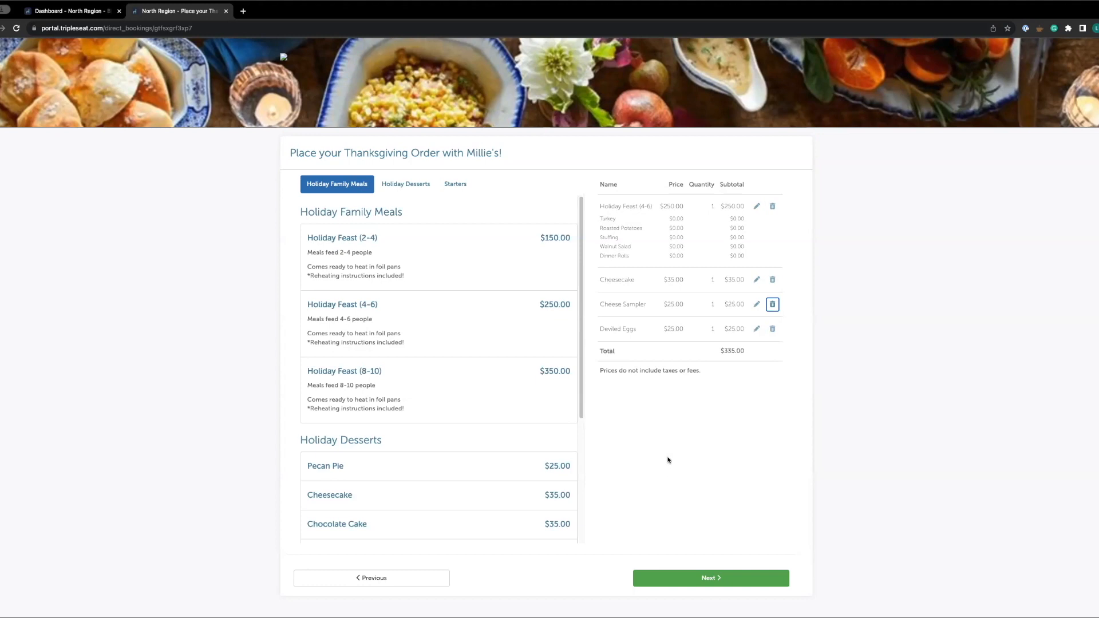
scroll(452, 469, down, 5)
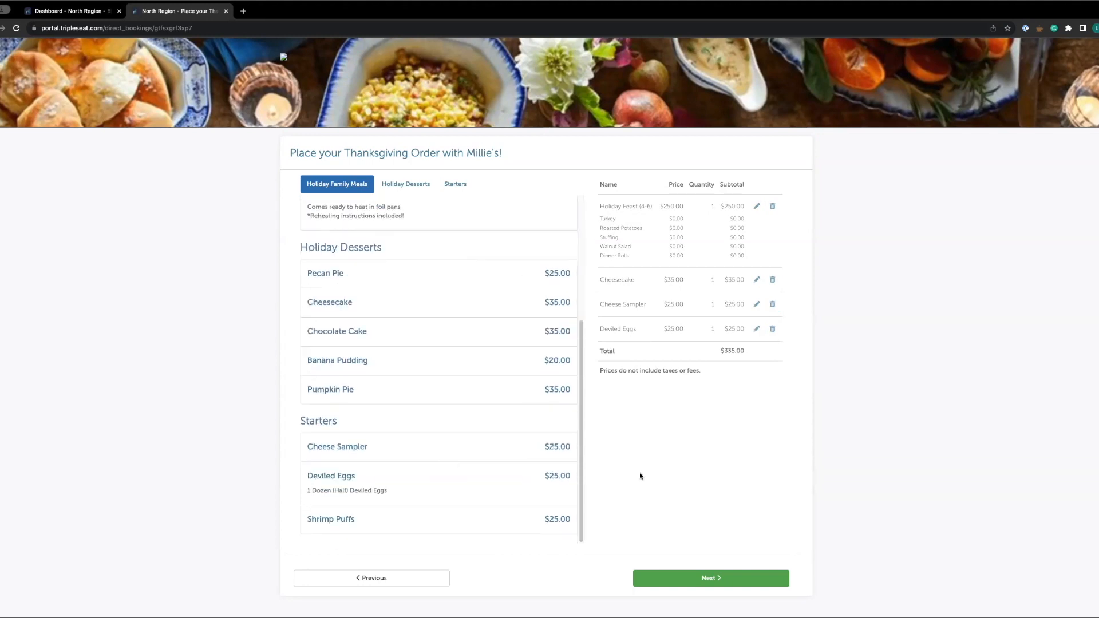
scroll(497, 382, up, 4)
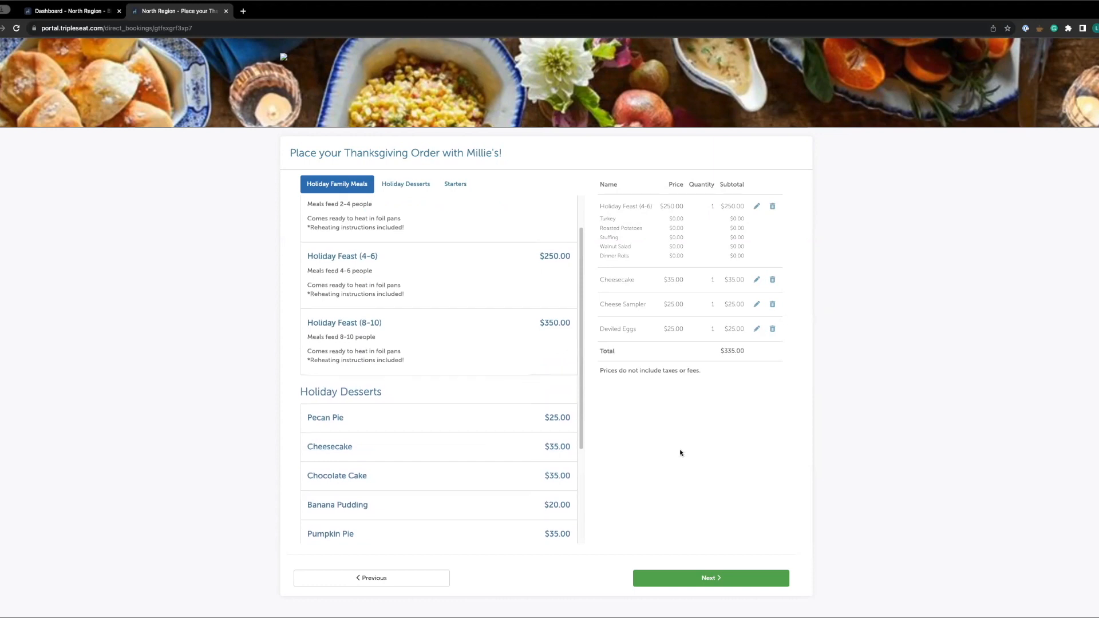
click(705, 579)
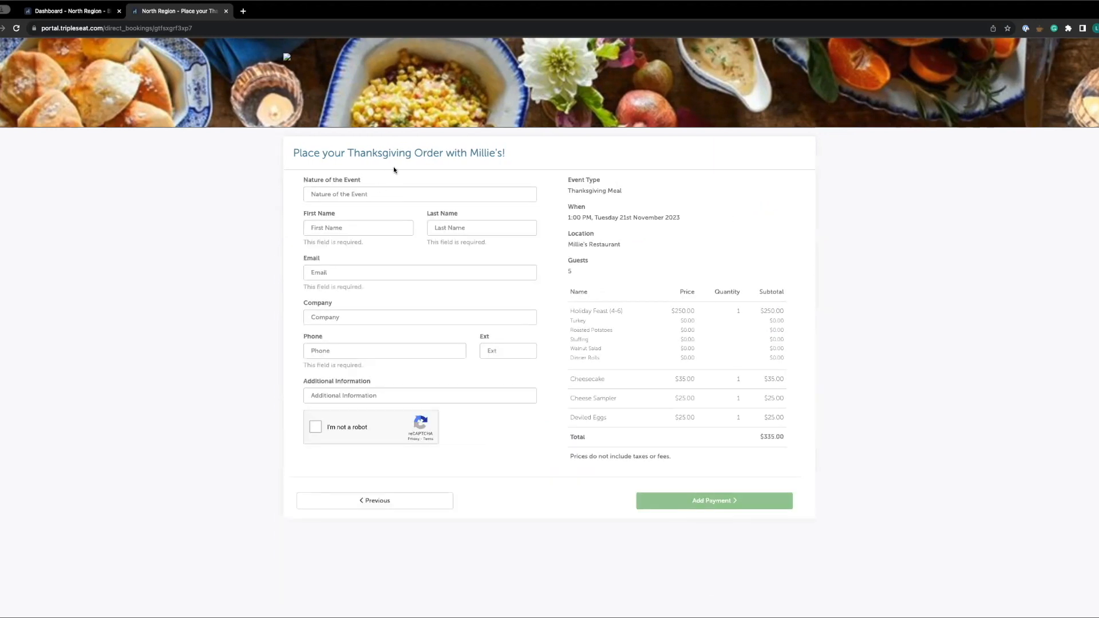
Set the nature of the event to Family Holiday Gathering and enter the customer's first and last name
click(353, 196)
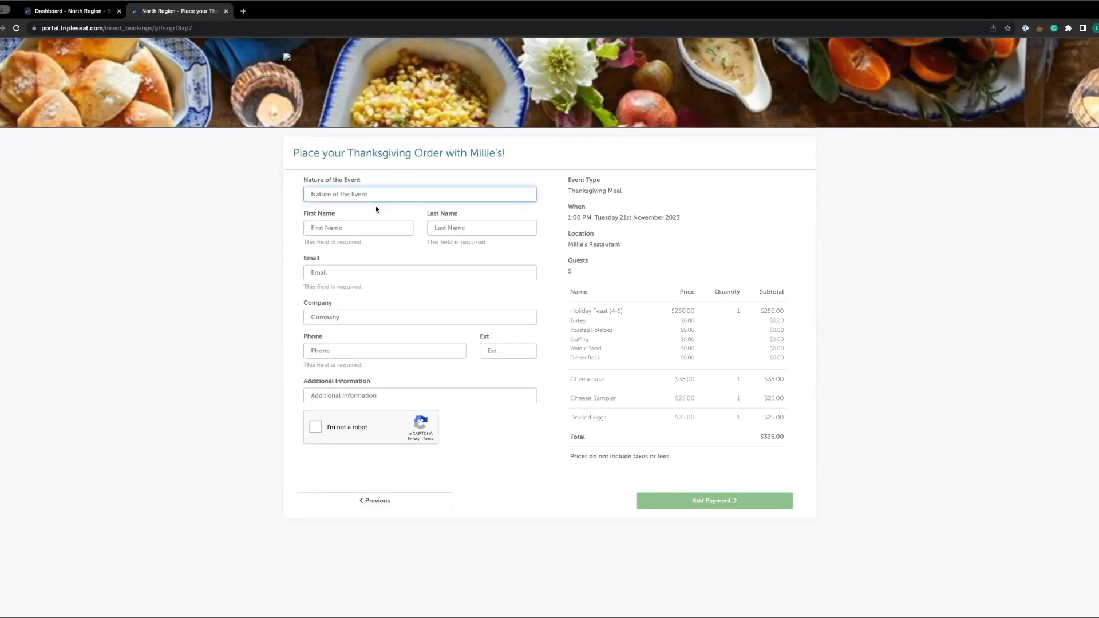
text(Family Holiday Gathering)
click(370, 227)
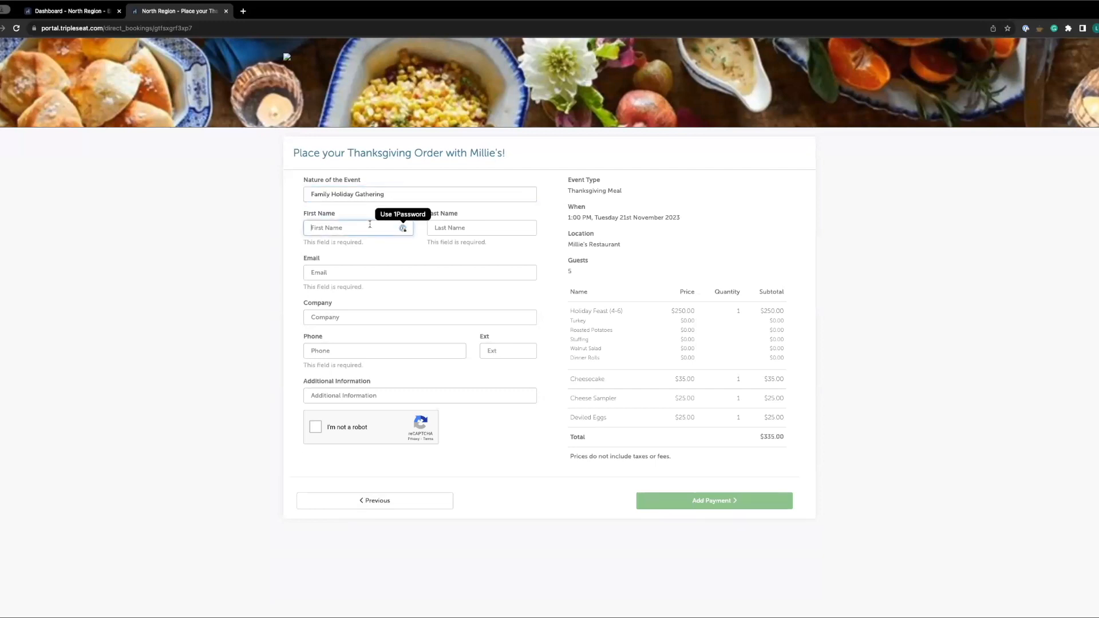
key(Tab)
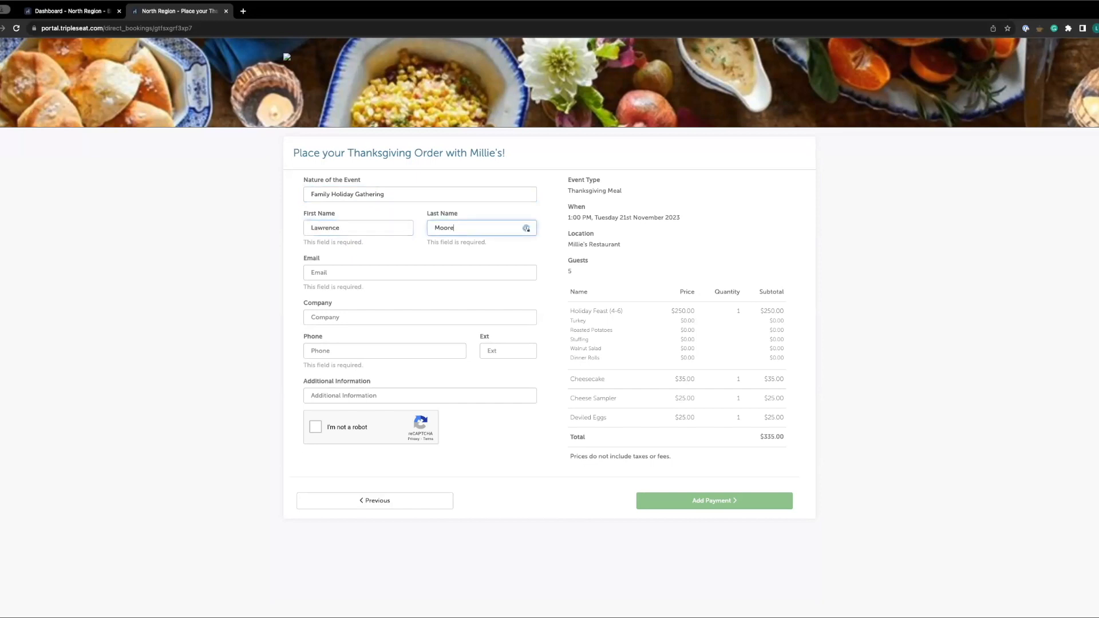
Fill in the customer's e-mail address and phone number
click(338, 275)
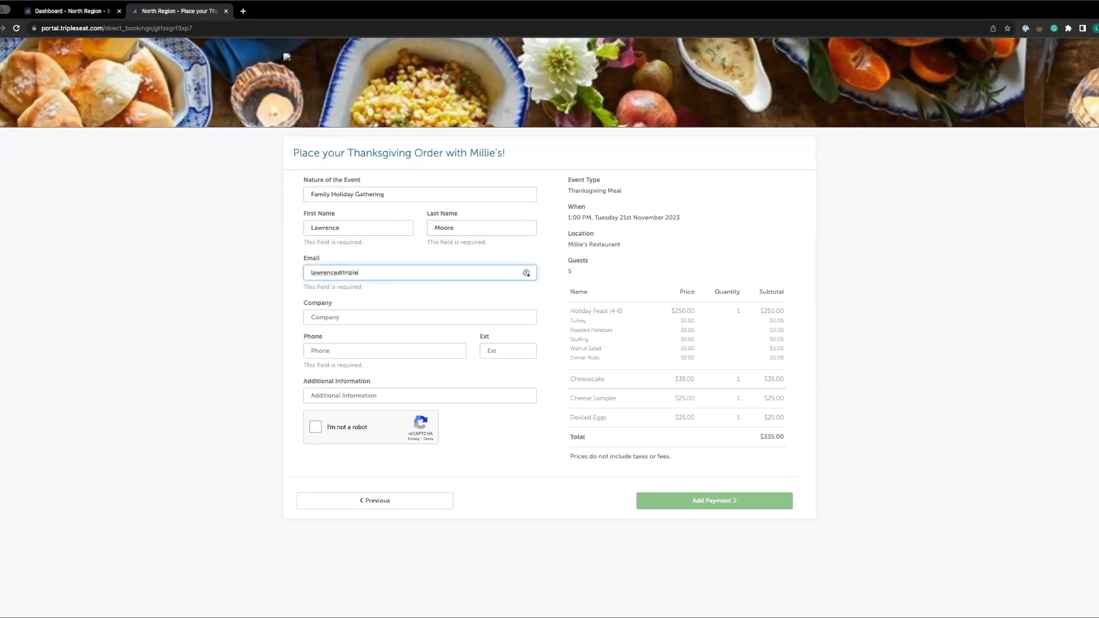
click(367, 317)
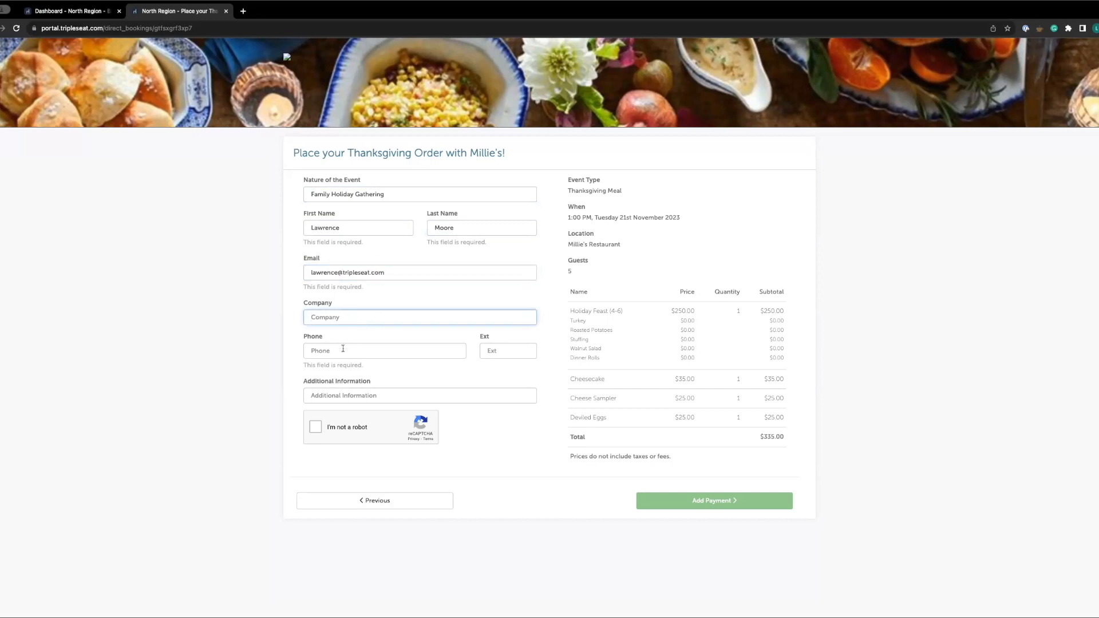
click(385, 351)
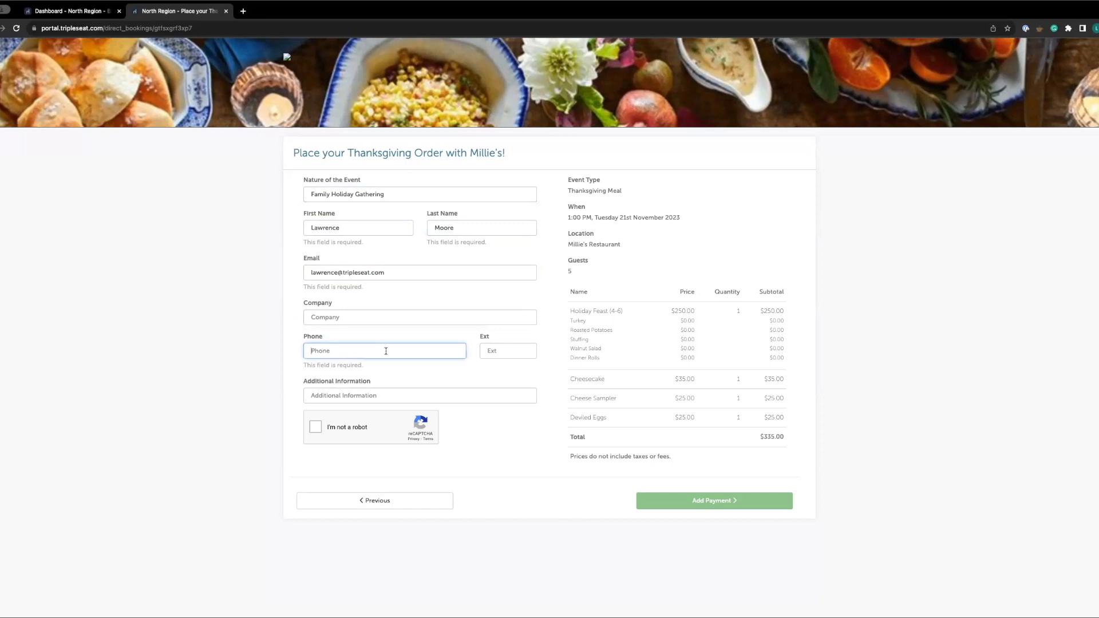
text(111-111-1111)
Complete the I'm not a robot verification check
click(351, 398)
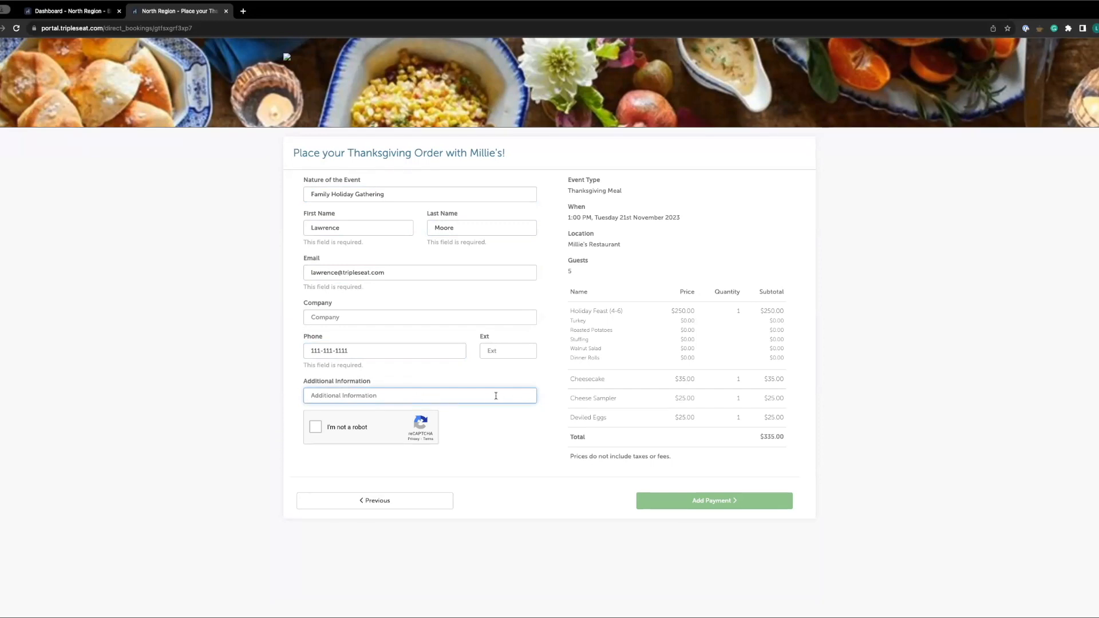
click(315, 428)
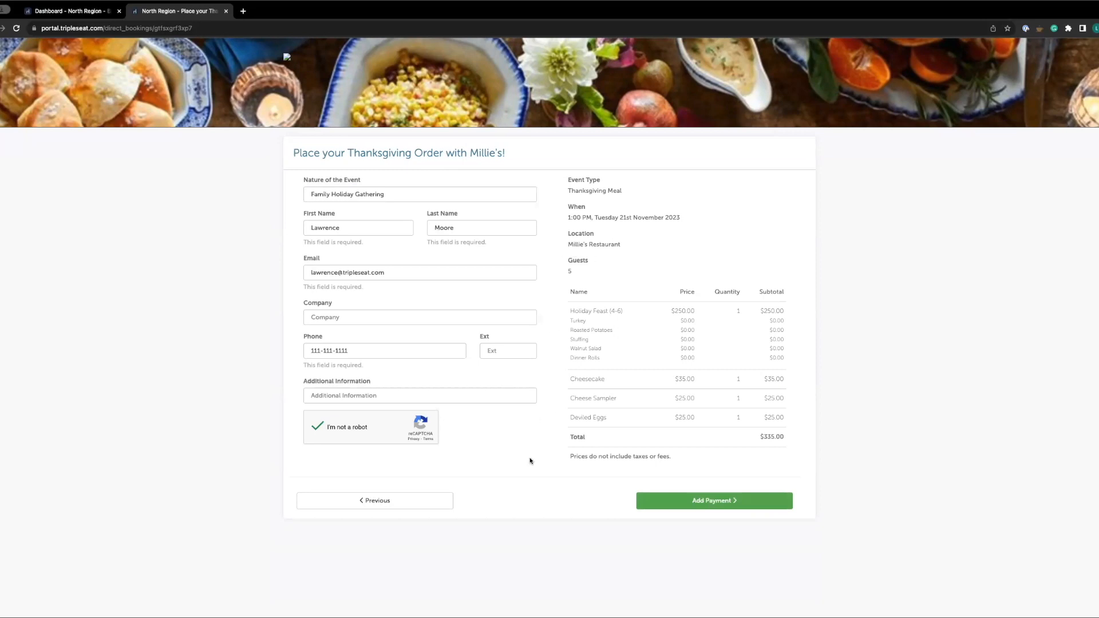
Proceed to payment, accept the order terms, and submit the order request
click(702, 502)
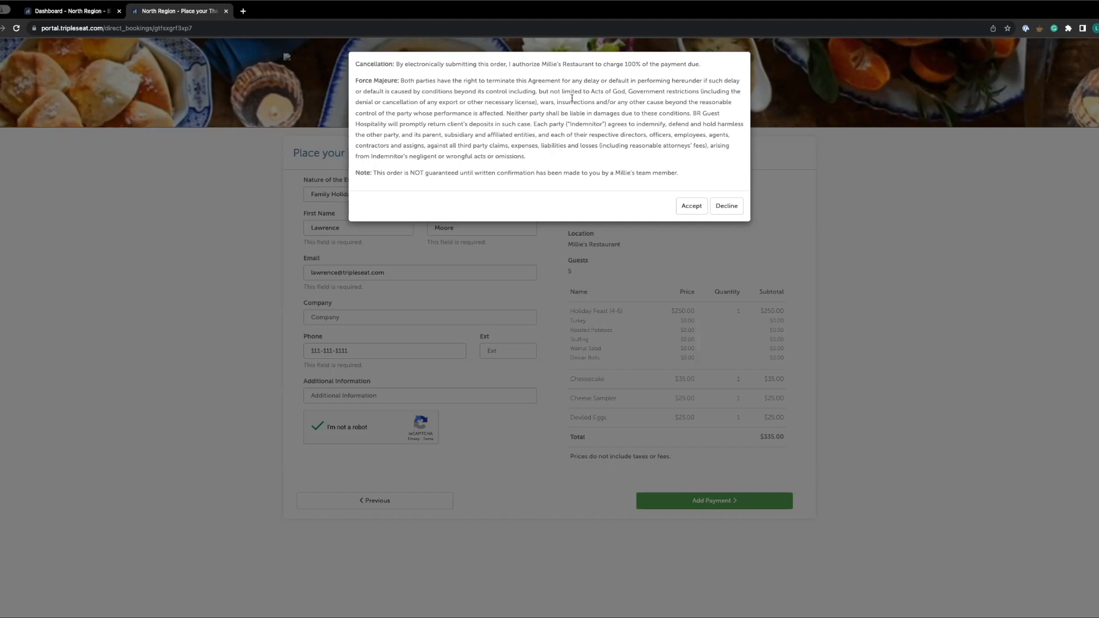
click(690, 210)
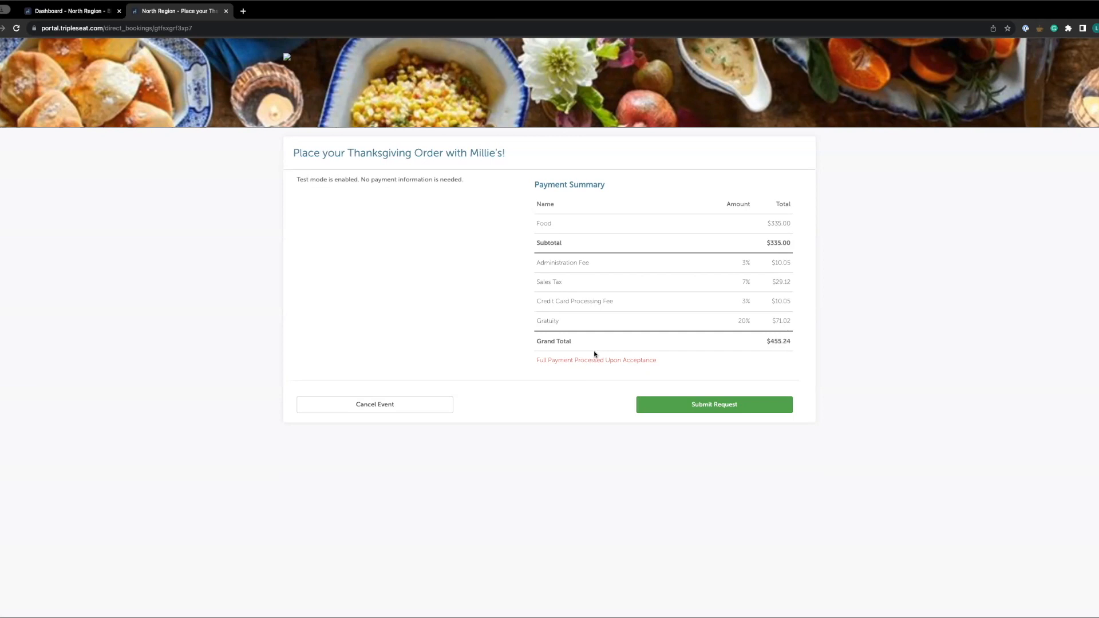
click(685, 405)
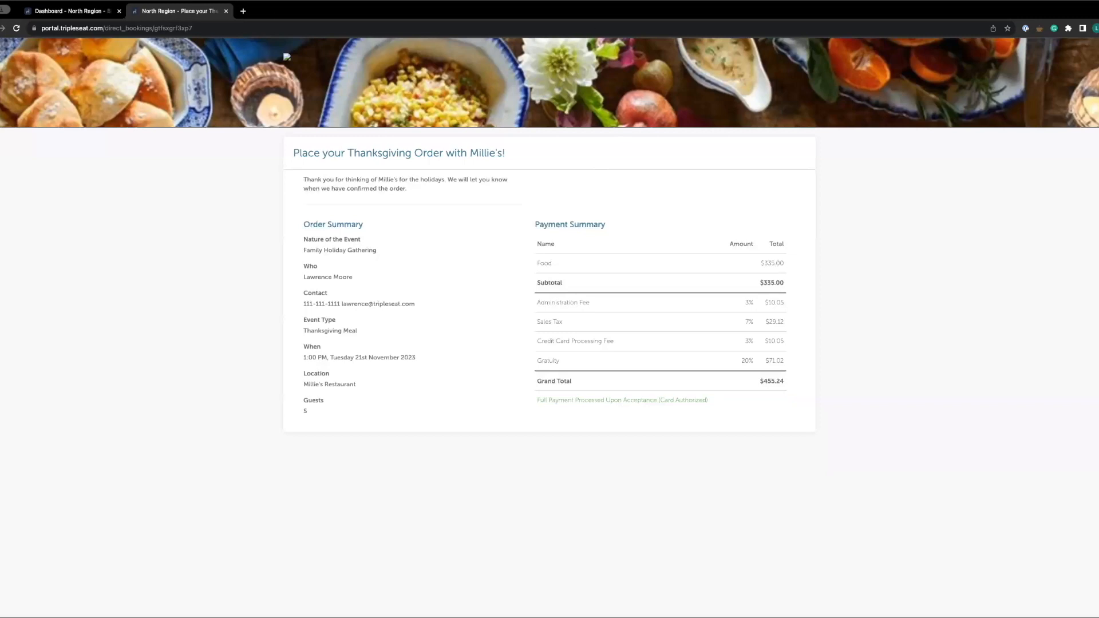
Switch to the Tripleseat dashboard tab, refresh it, and open the new Family Holiday Gathering event
click(89, 13)
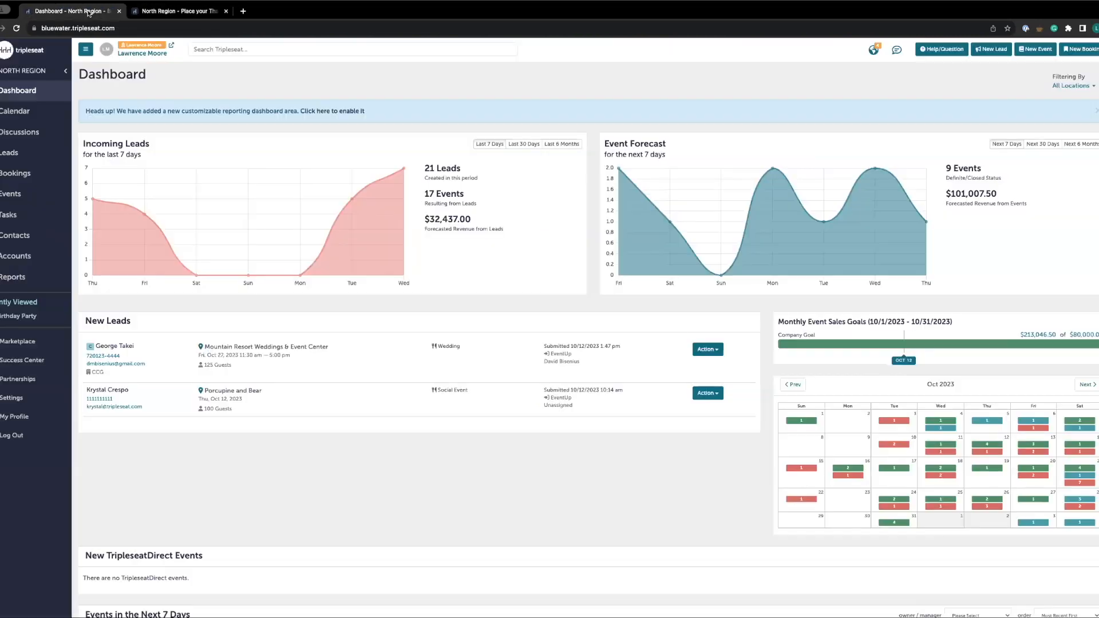
scroll(320, 487, down, 2)
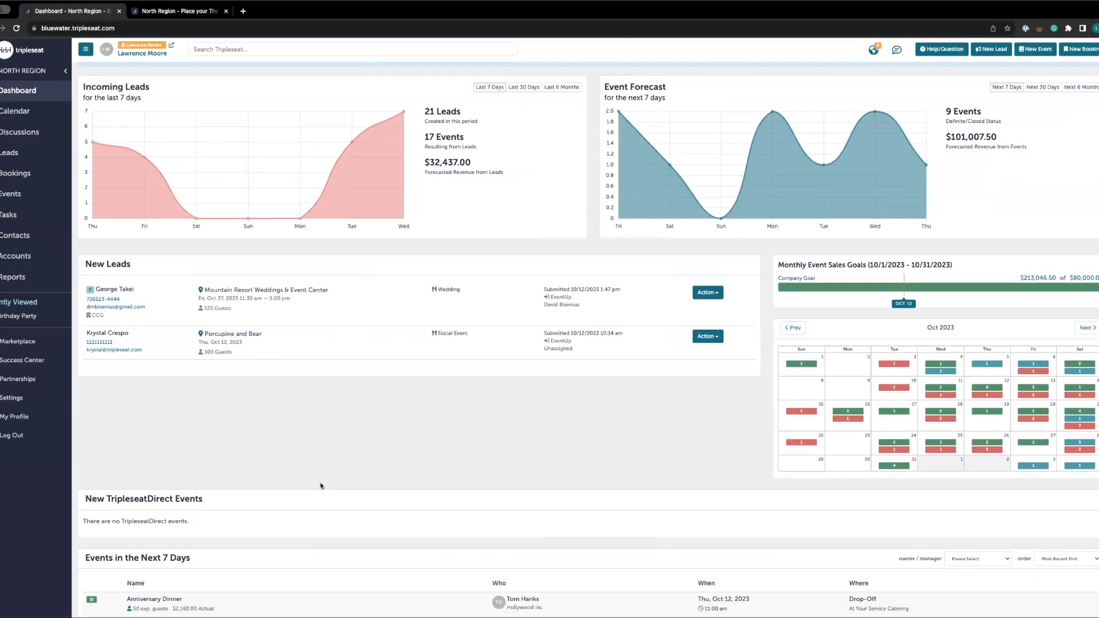
scroll(322, 498, up, 2)
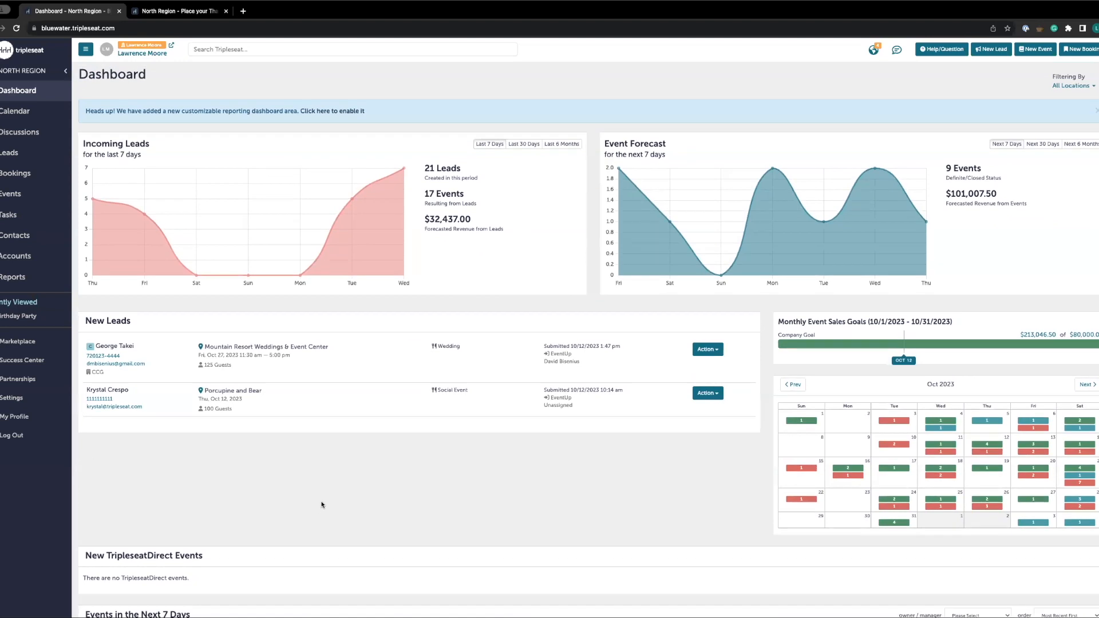
click(19, 28)
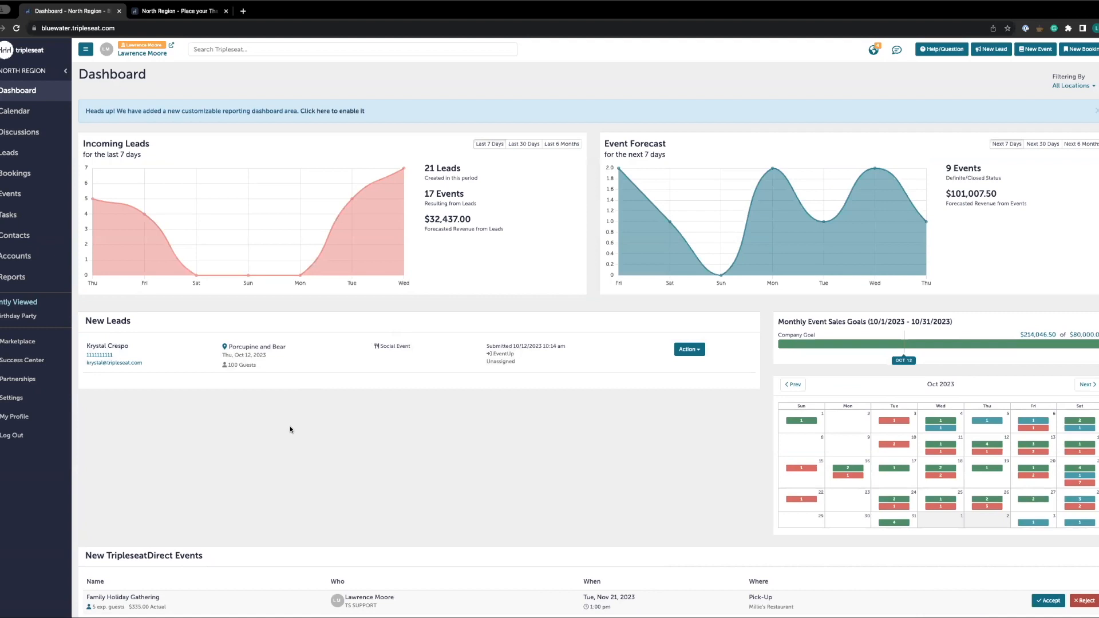
scroll(297, 426, down, 2)
scroll(309, 324, down, 1)
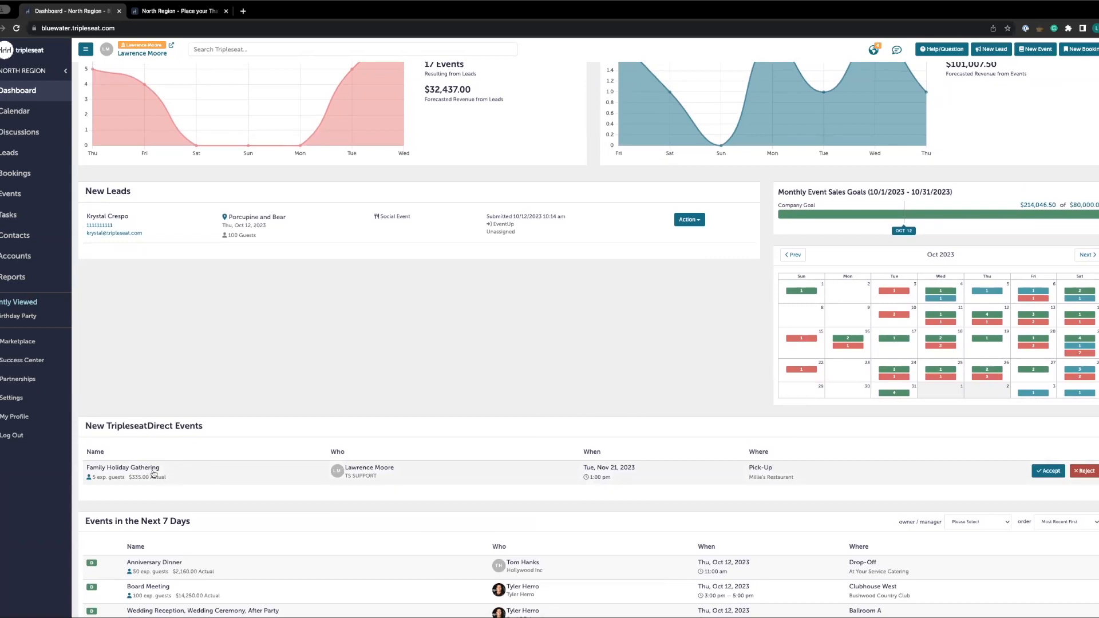
click(184, 473)
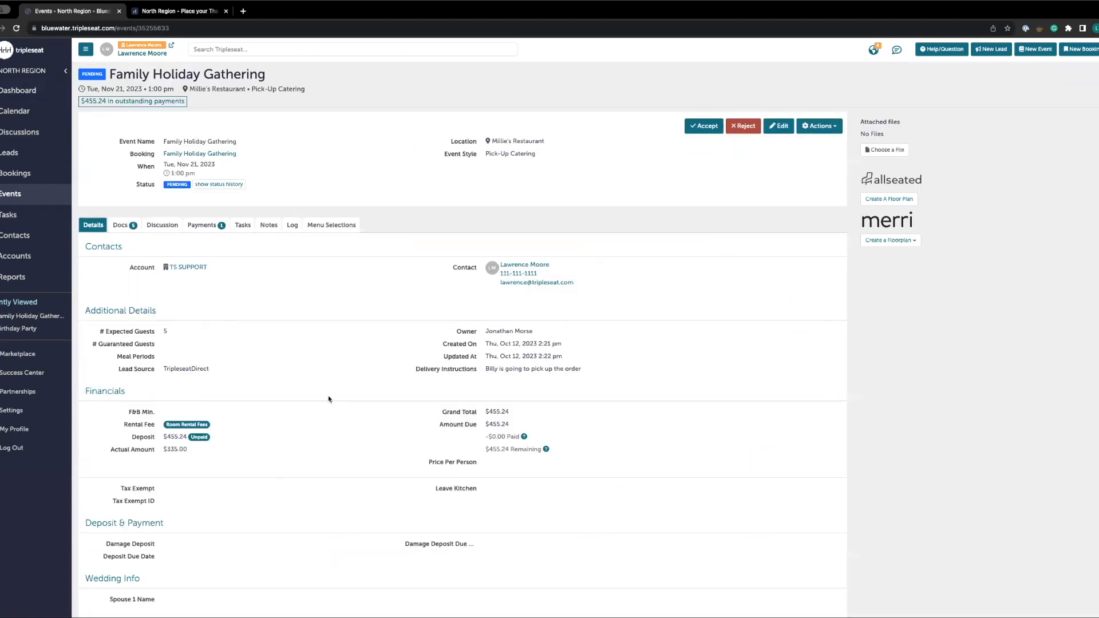
Change the Holiday Feast (4-6) entree from Turkey to Ham in the event's menu selections
scroll(322, 456, down, 1)
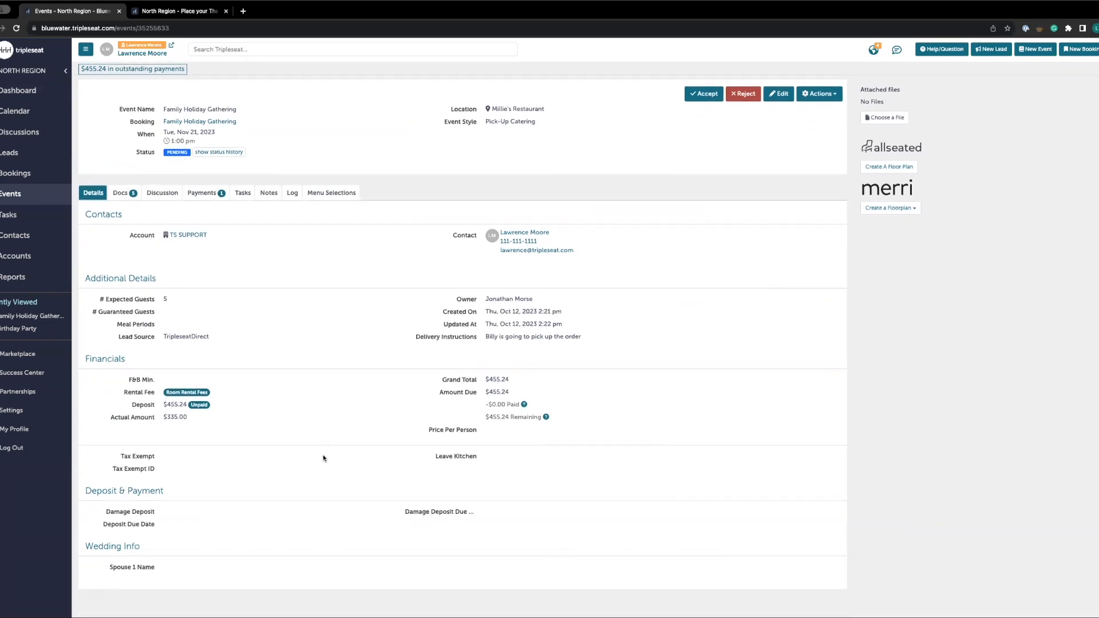
scroll(326, 454, up, 1)
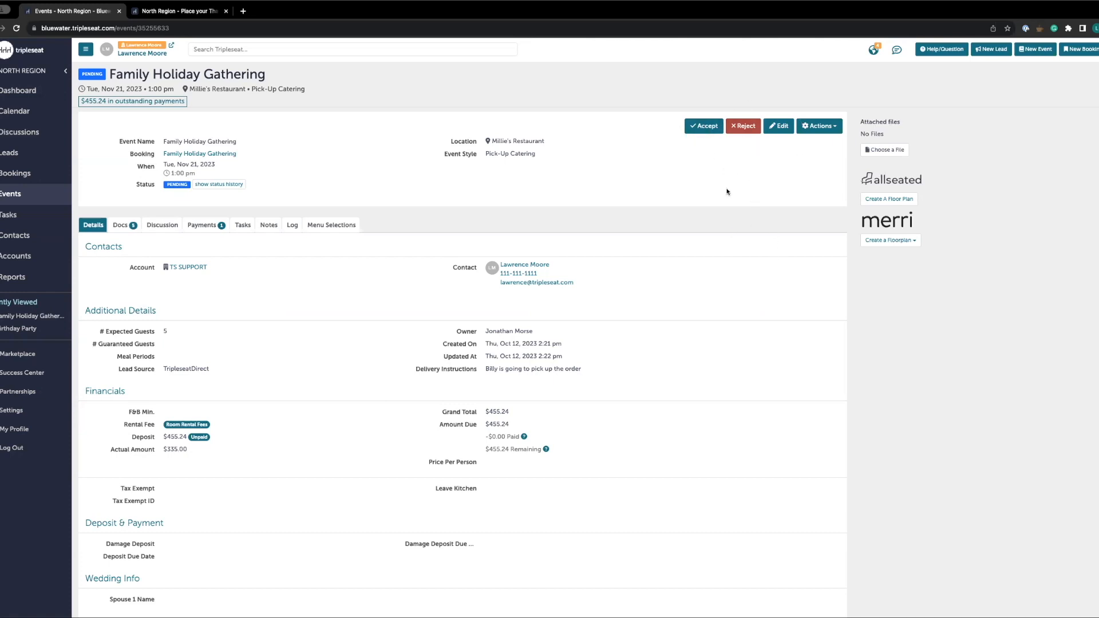
click(124, 225)
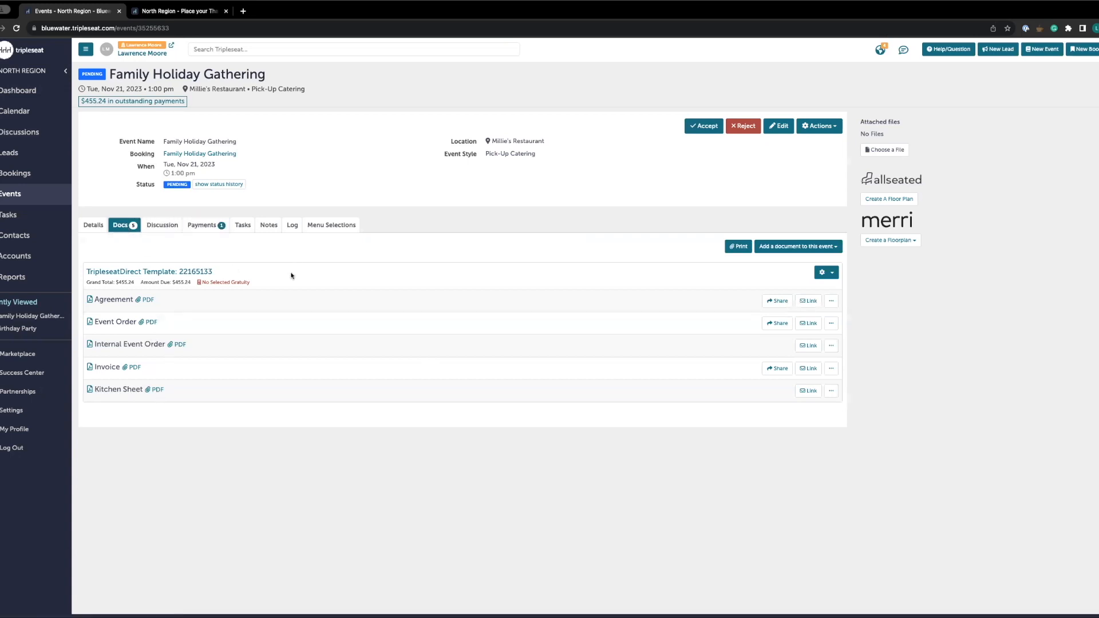
click(327, 228)
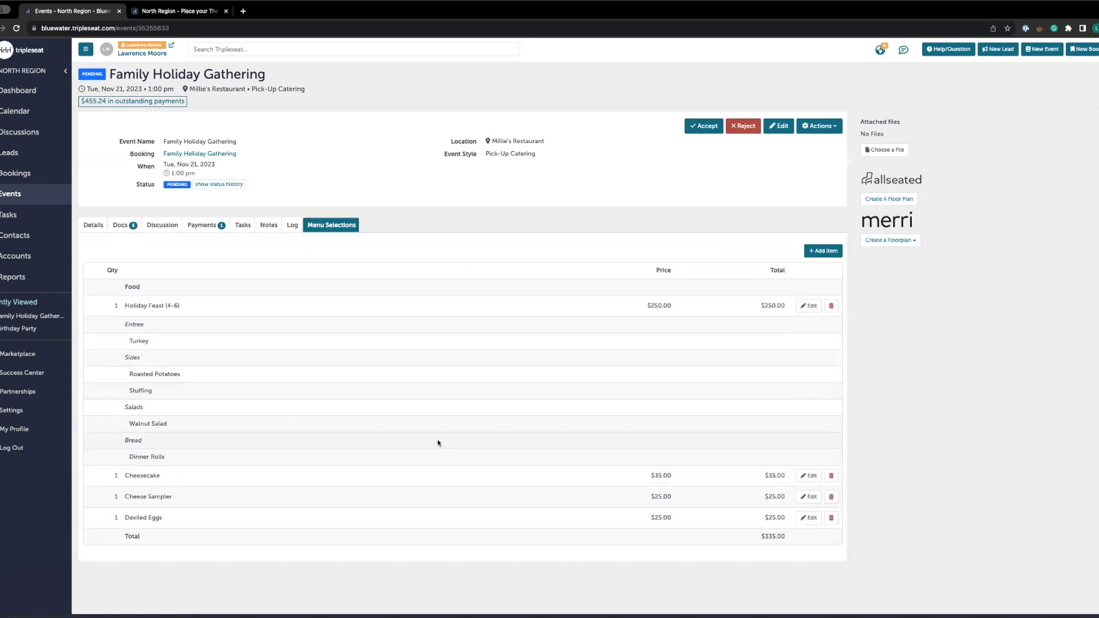
click(810, 306)
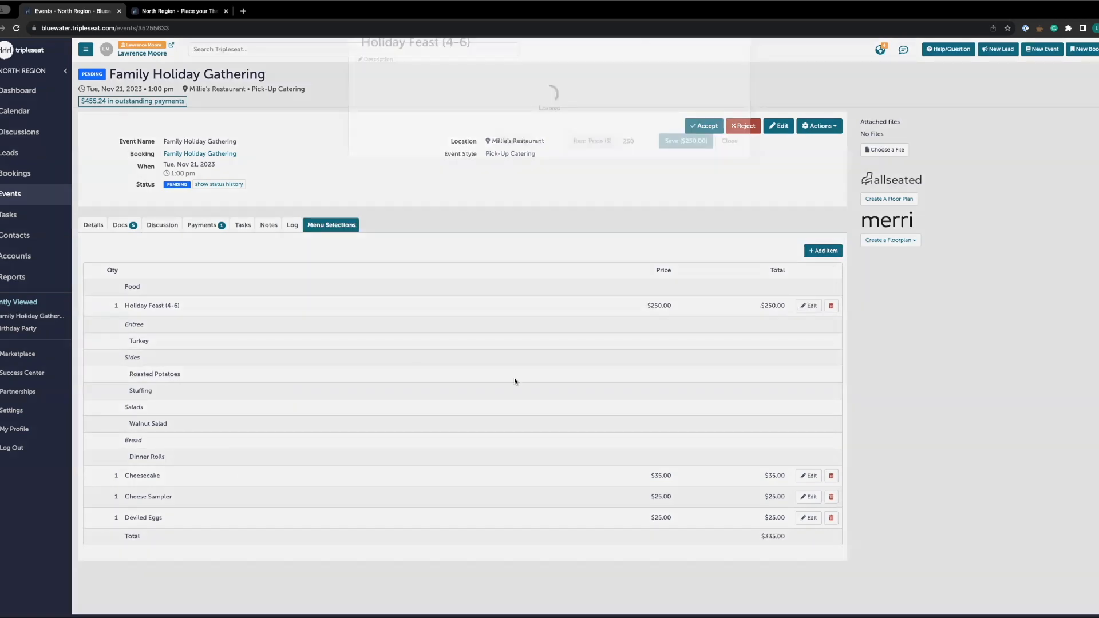
click(393, 140)
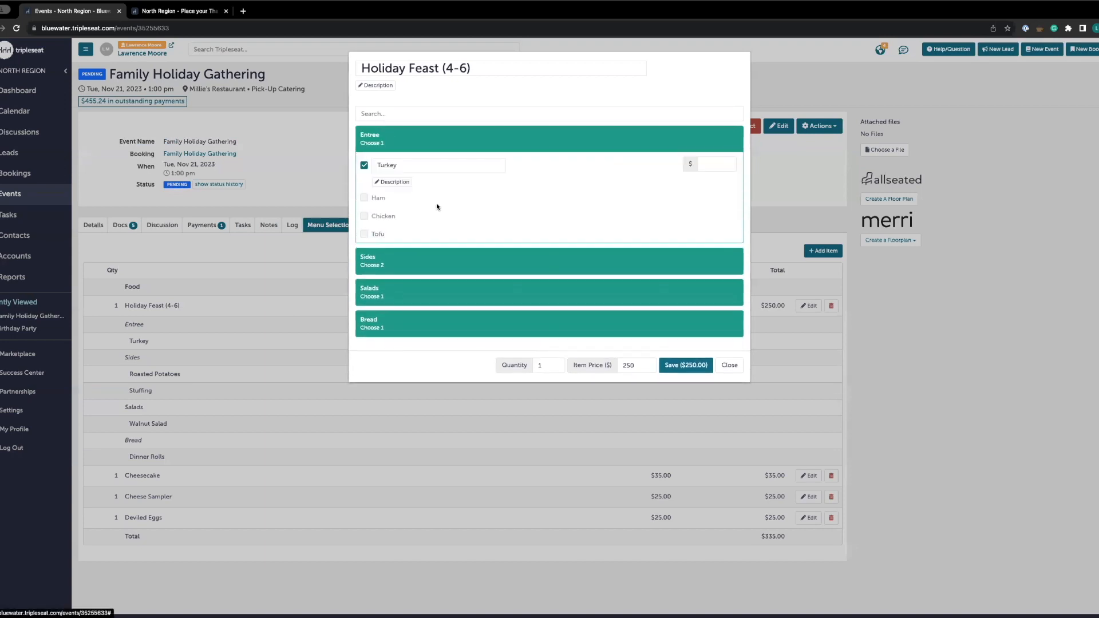
click(364, 165)
click(364, 183)
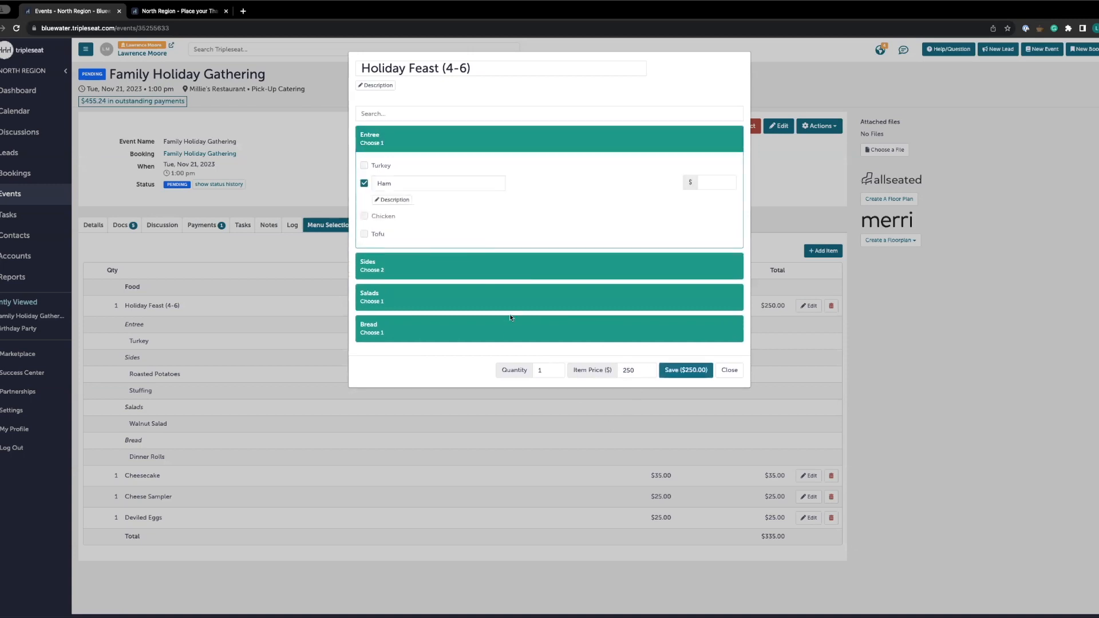
click(681, 371)
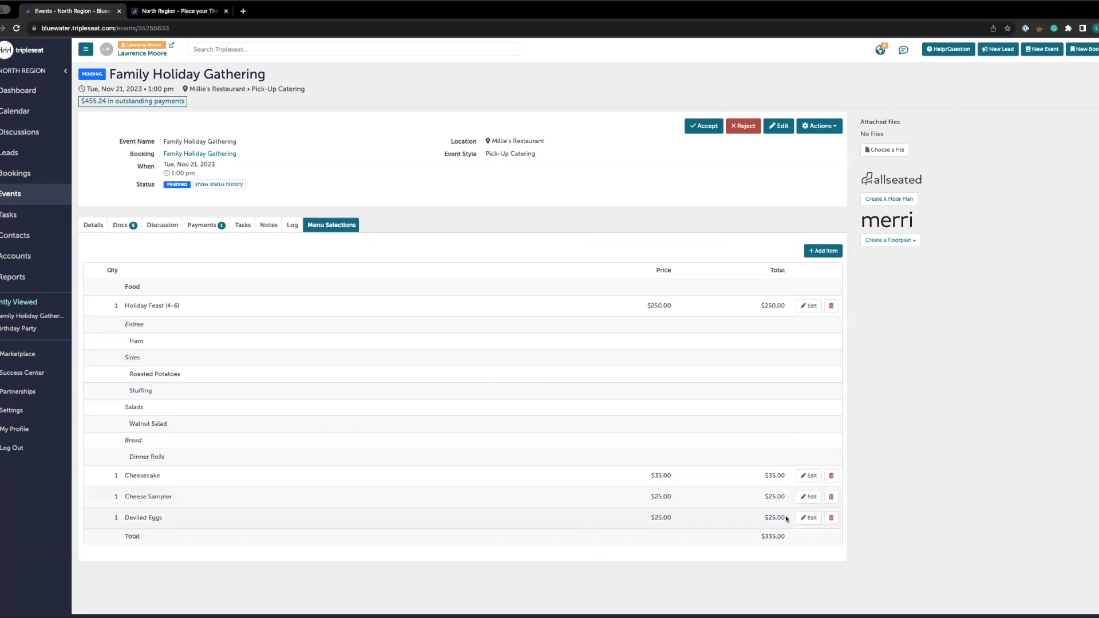
Delete the Cheese Sampler from the event menu and add one Pumpkin Pie at $35
click(834, 499)
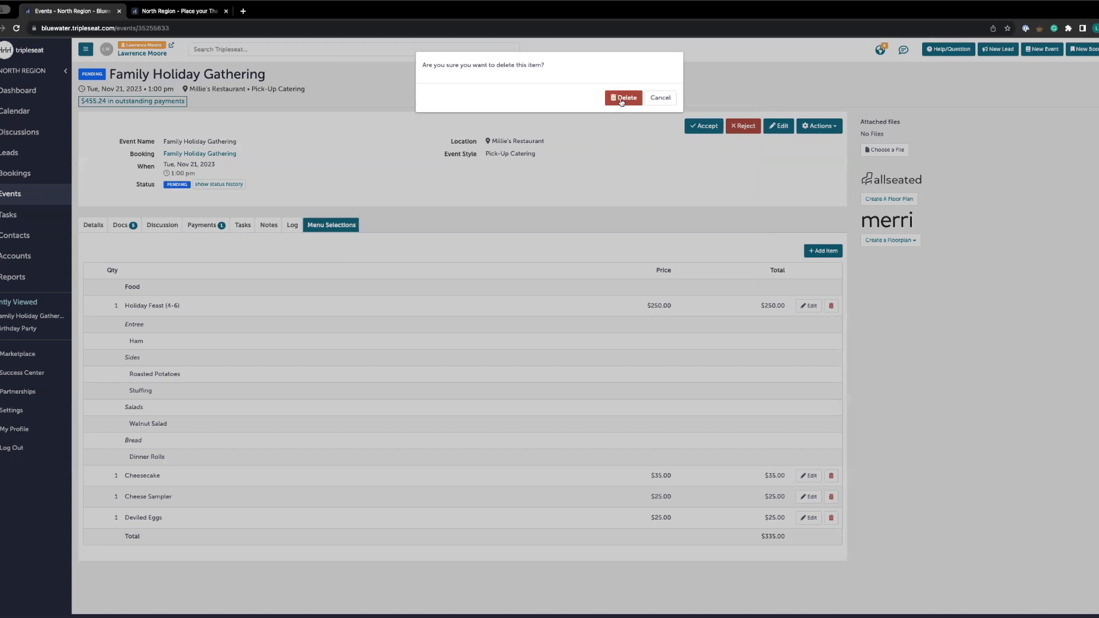
click(620, 102)
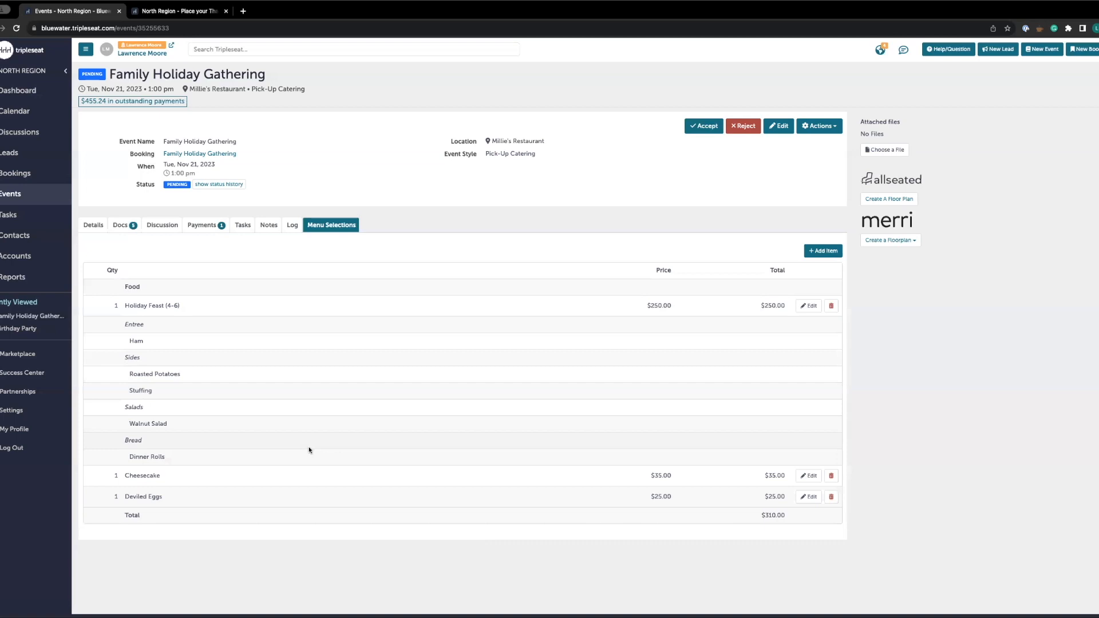
click(829, 252)
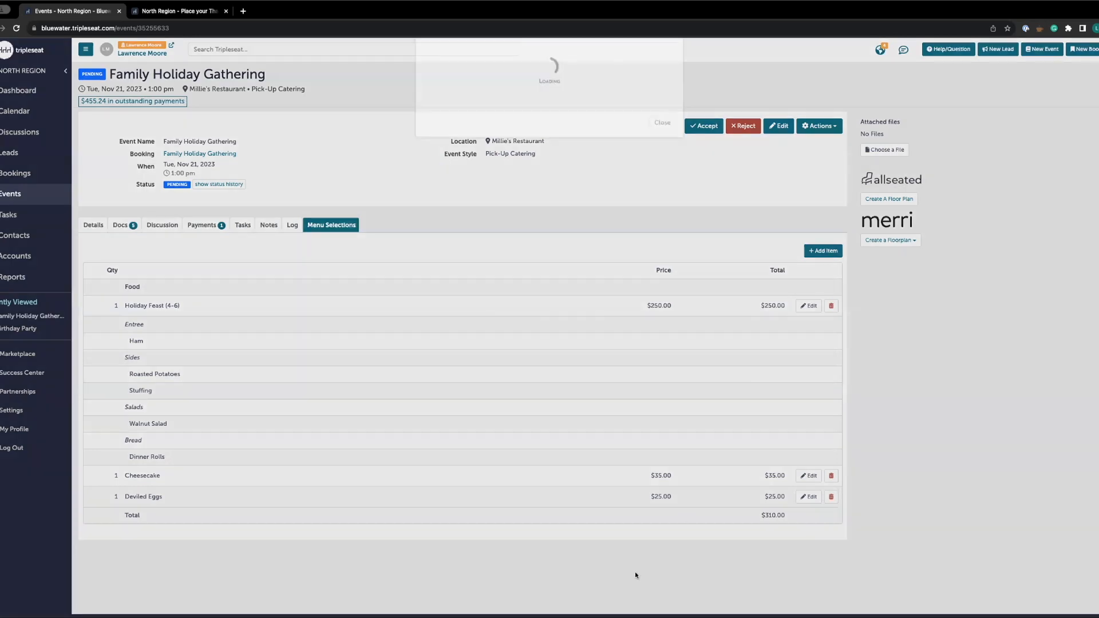
scroll(555, 572, down, 3)
scroll(565, 511, down, 5)
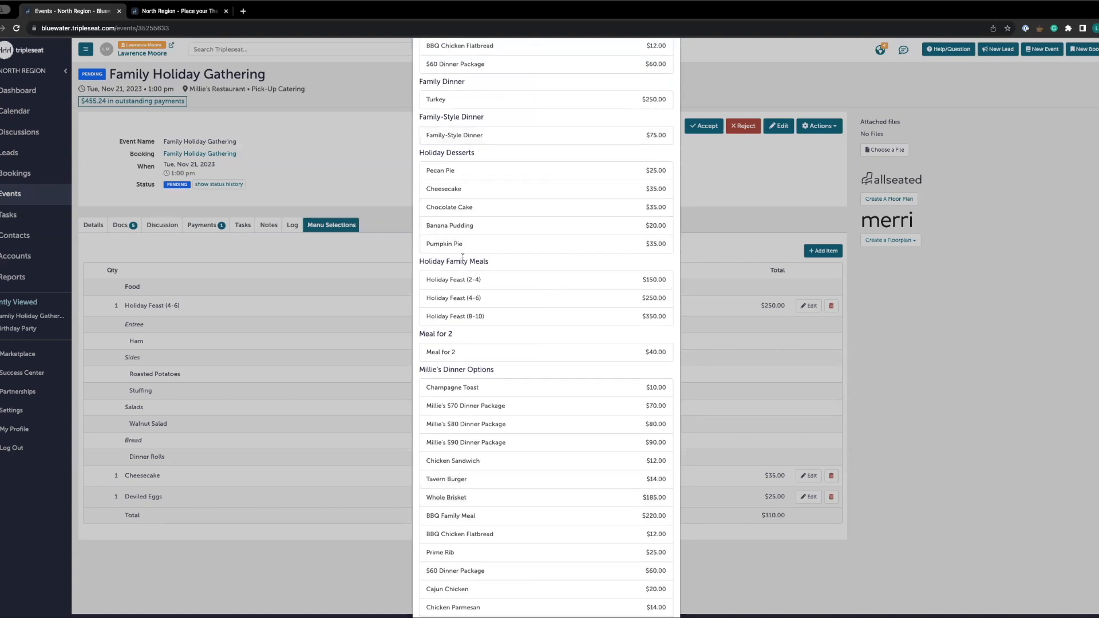
click(461, 245)
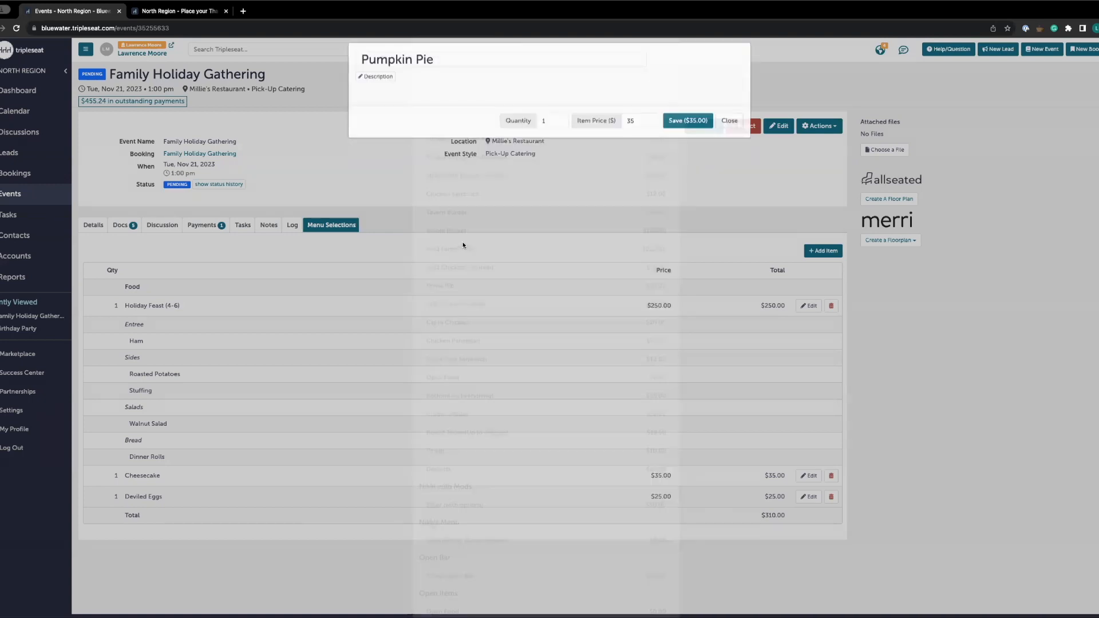
click(690, 131)
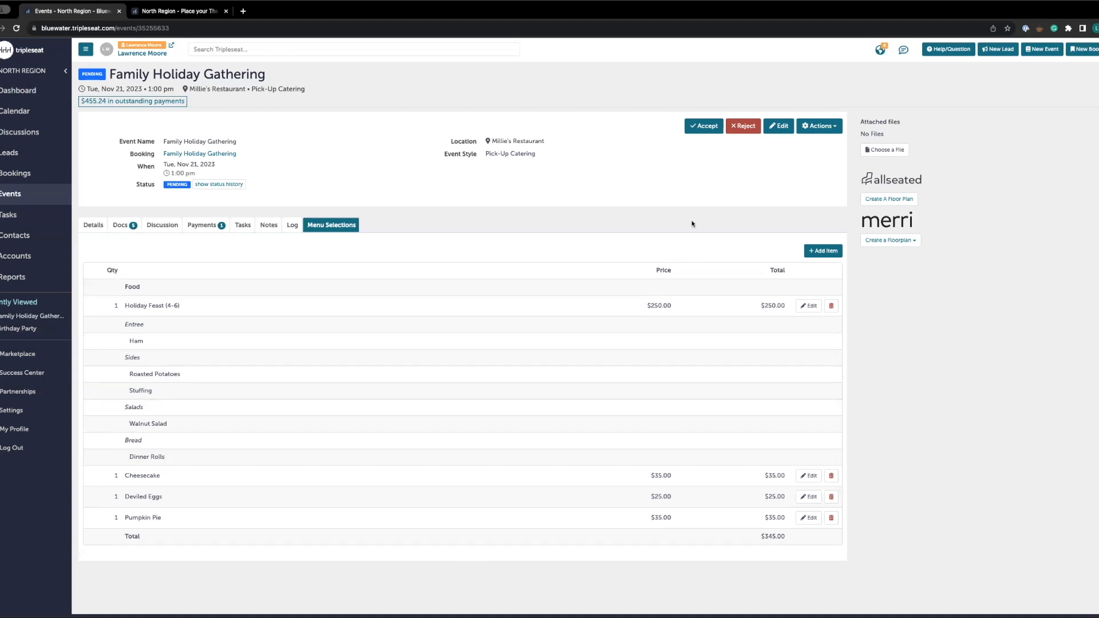
Accept the event and close the Pay Deposit Amount dialog without entering card details
click(709, 130)
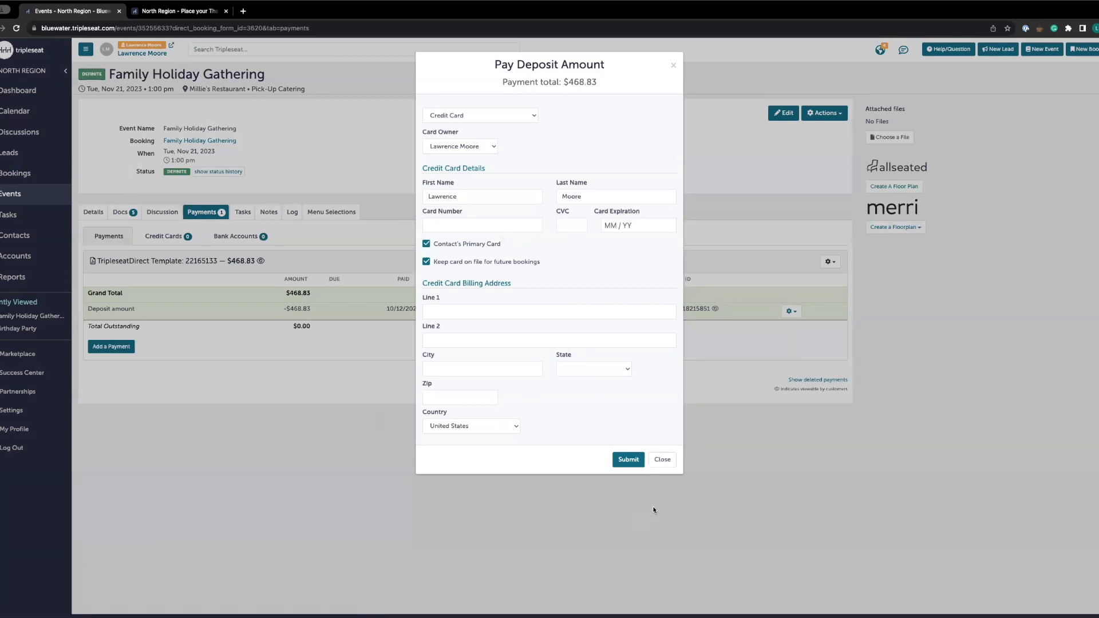
click(634, 464)
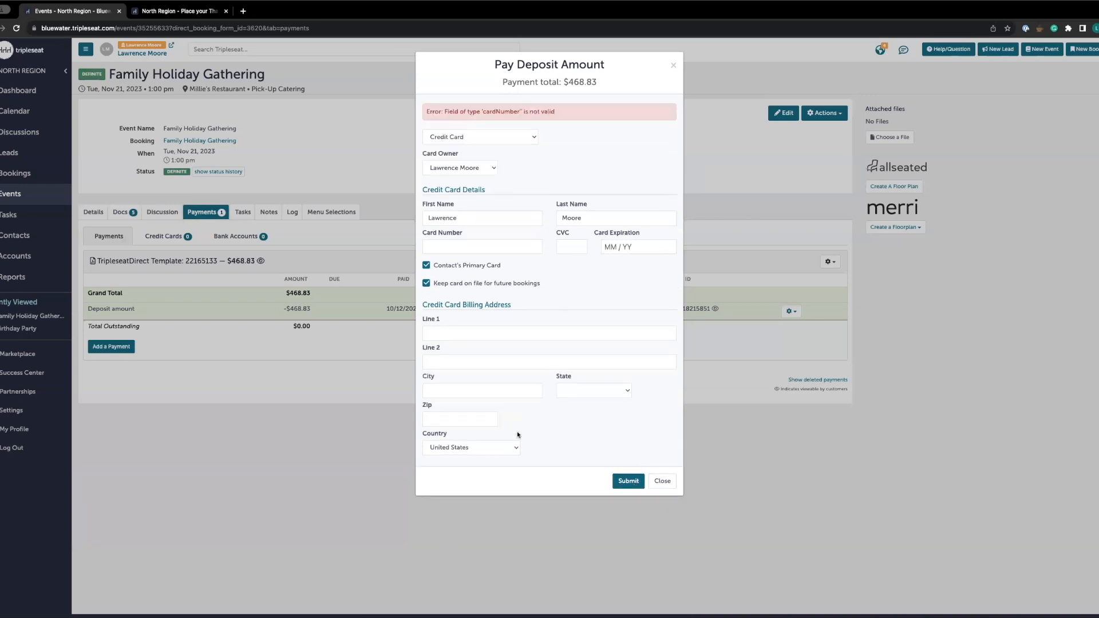
click(658, 481)
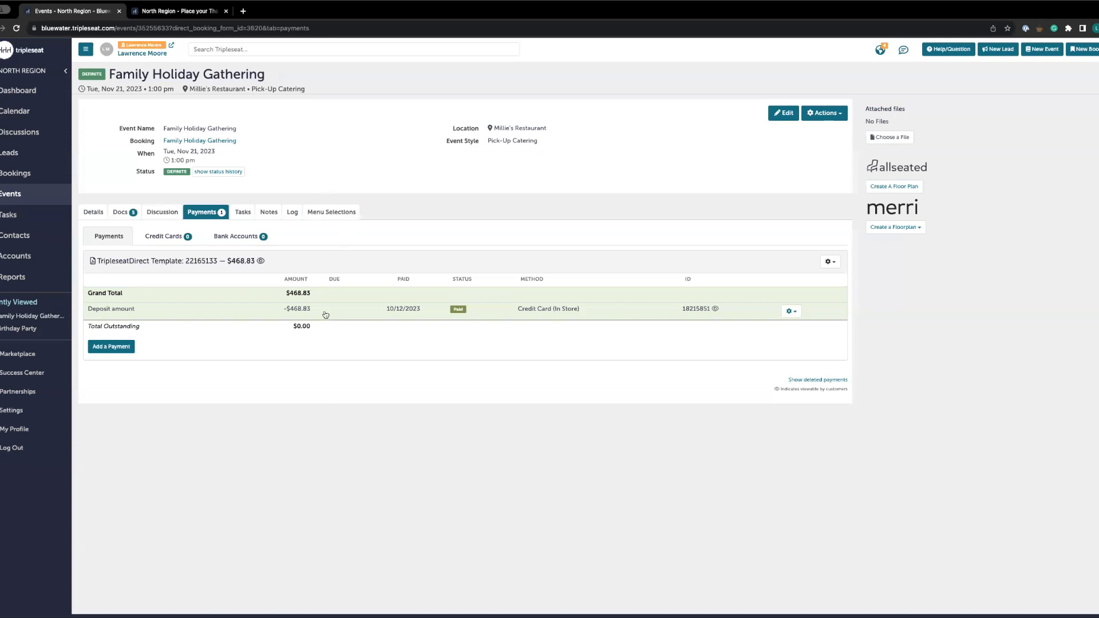
Open the TripleseatDirect Template document, select the guest approval line in its terms, update it, and recheck the menu selections
click(123, 212)
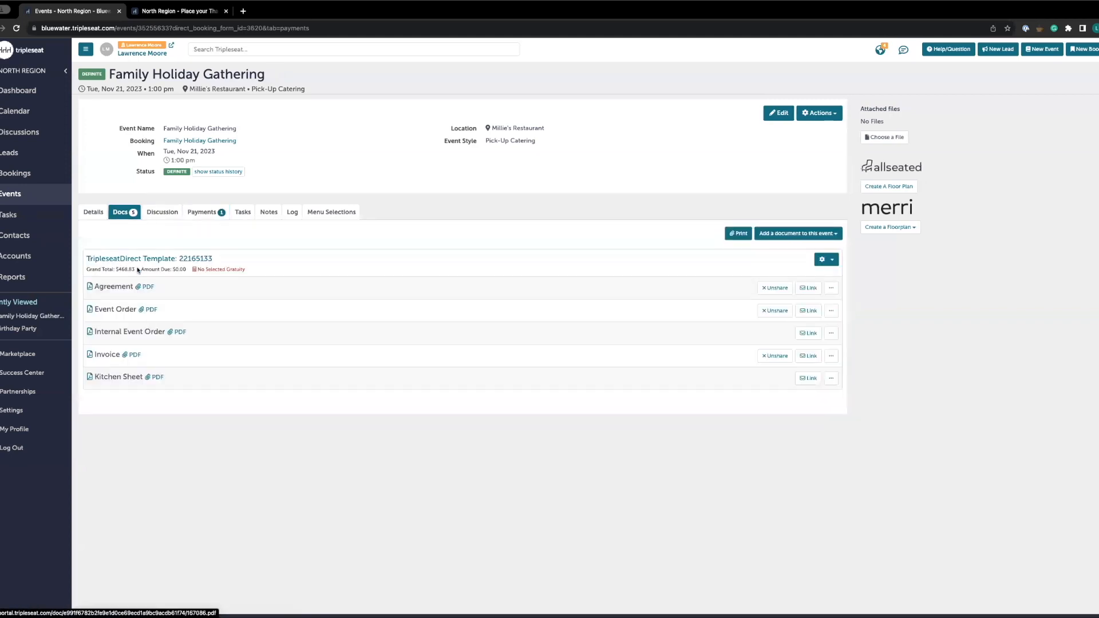
click(147, 259)
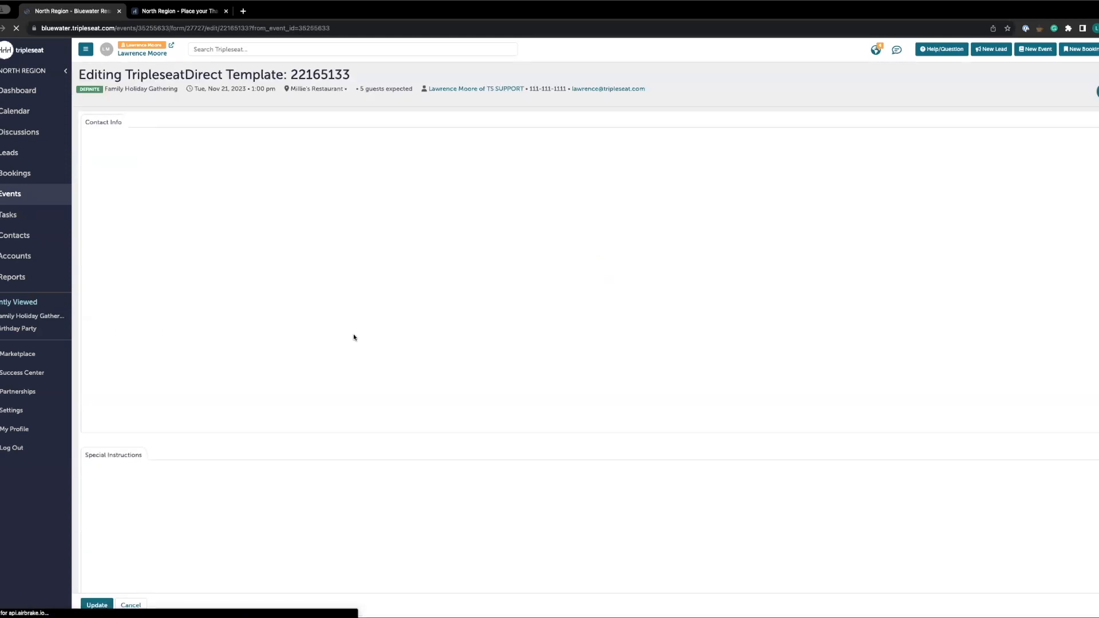
scroll(382, 379, down, 1)
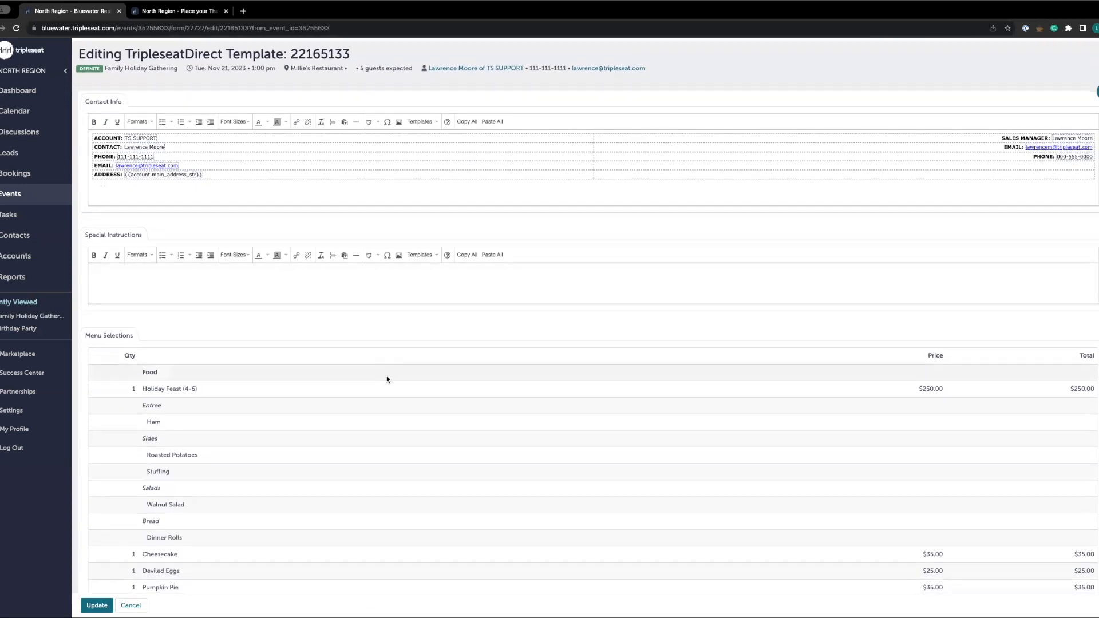
scroll(386, 379, down, 3)
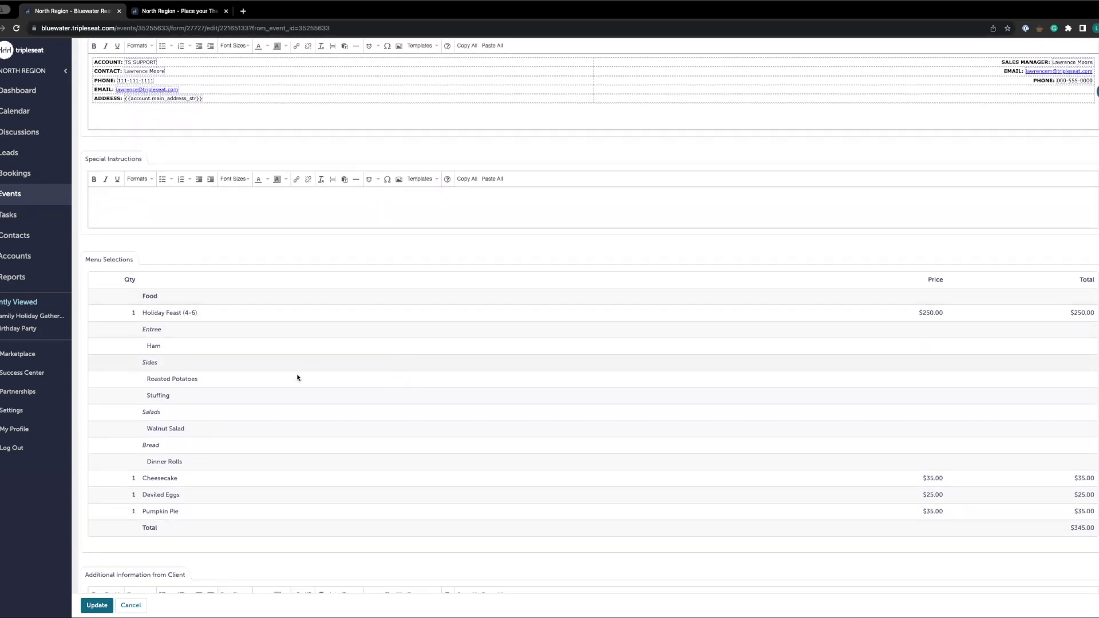
scroll(297, 378, down, 3)
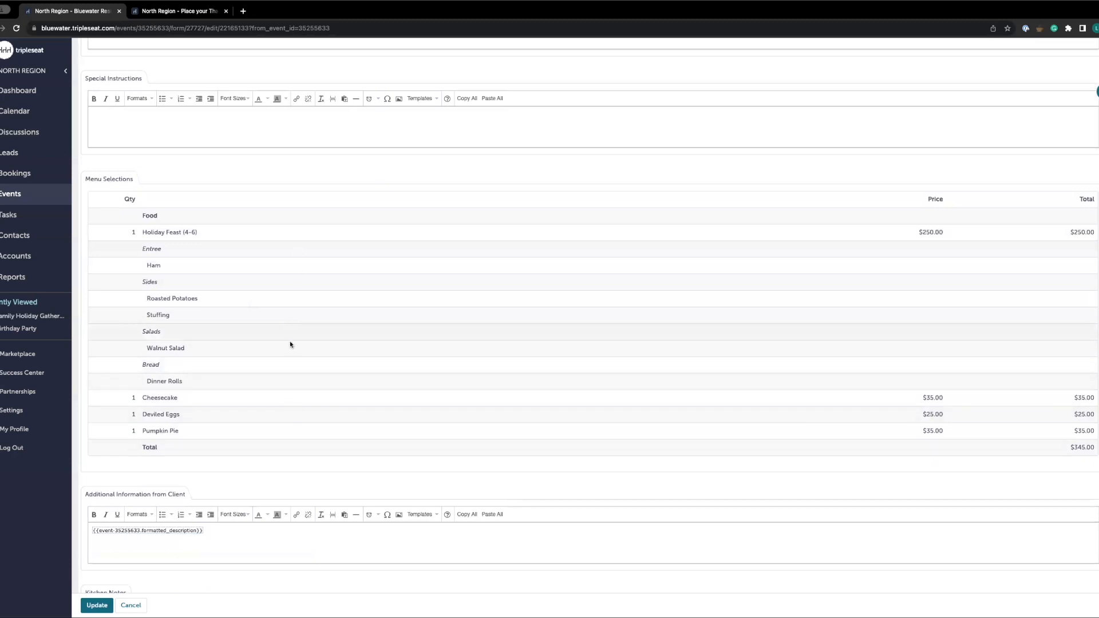
scroll(300, 386, down, 1)
scroll(305, 379, down, 3)
scroll(311, 370, down, 10)
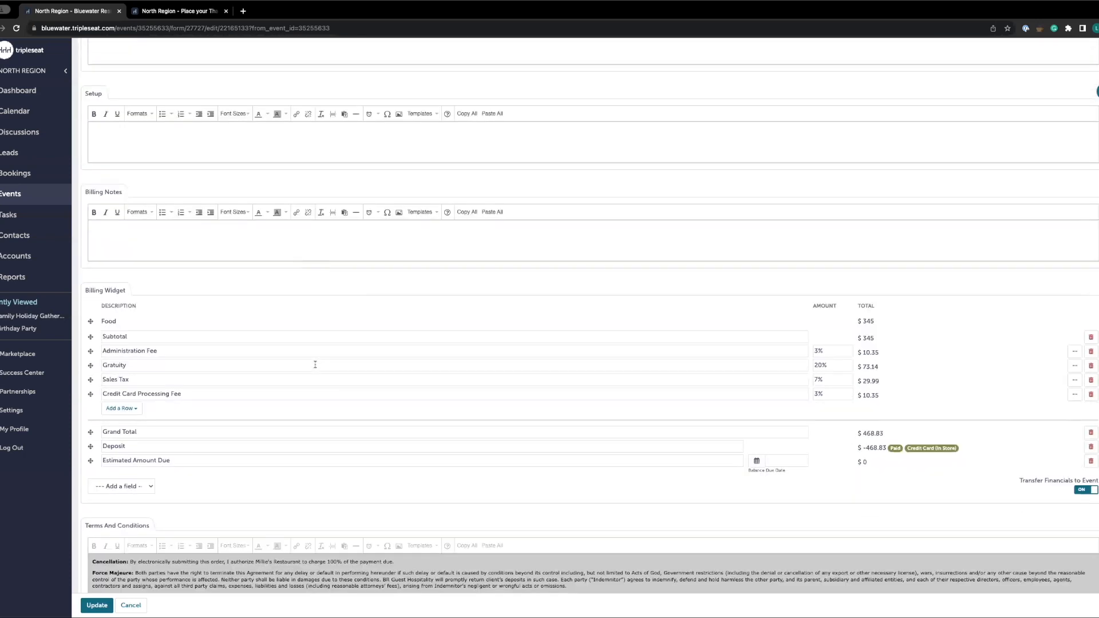
scroll(315, 364, down, 2)
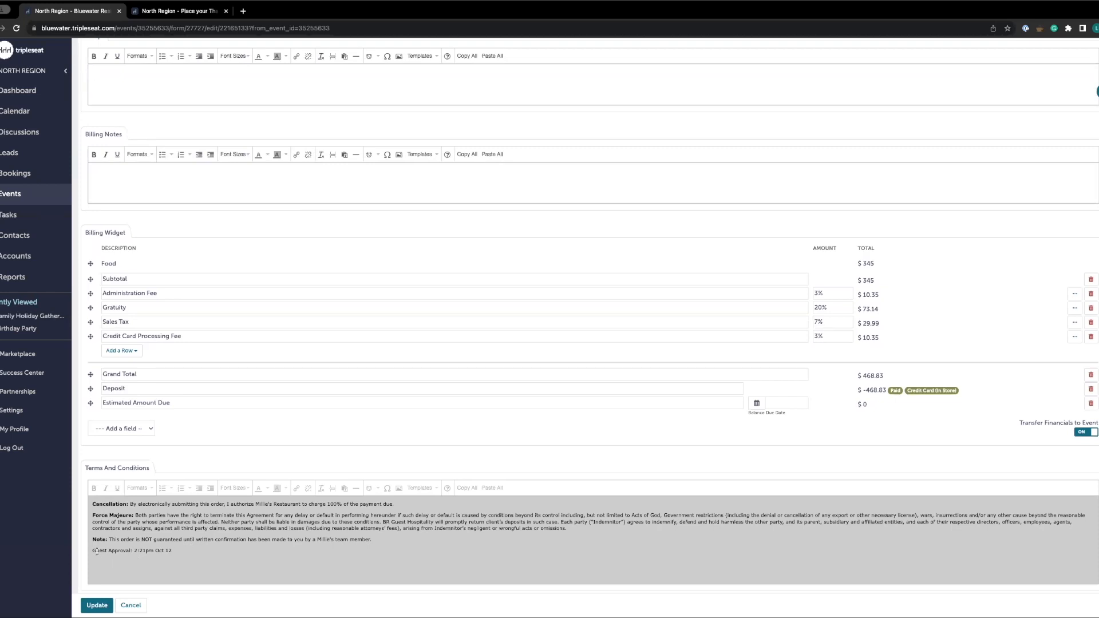
drag(93, 551, 168, 555)
click(244, 580)
click(97, 605)
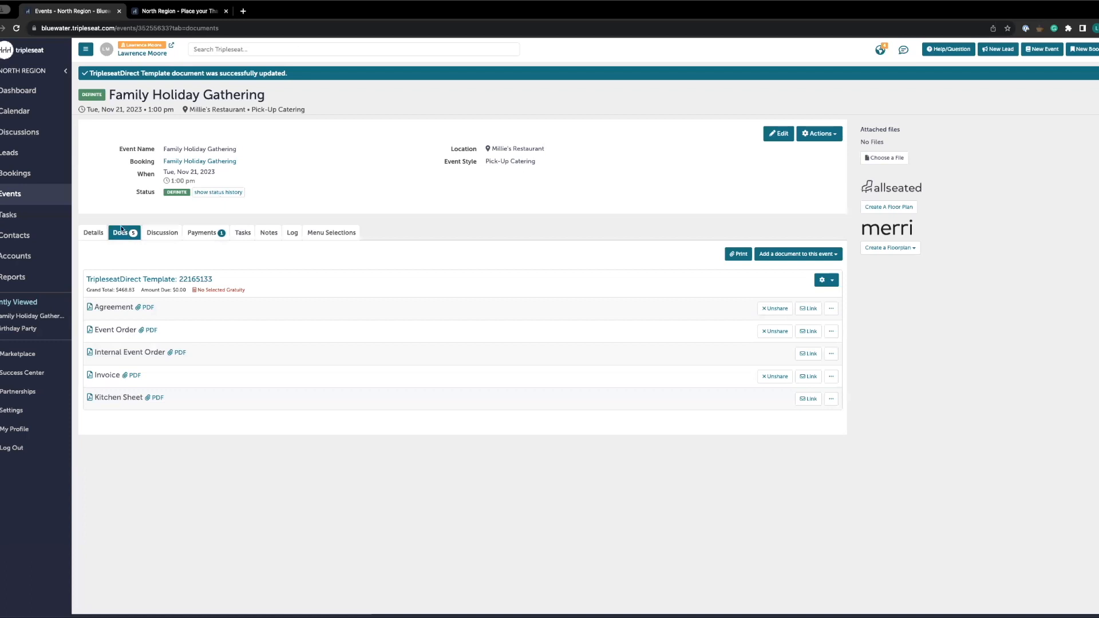
click(335, 231)
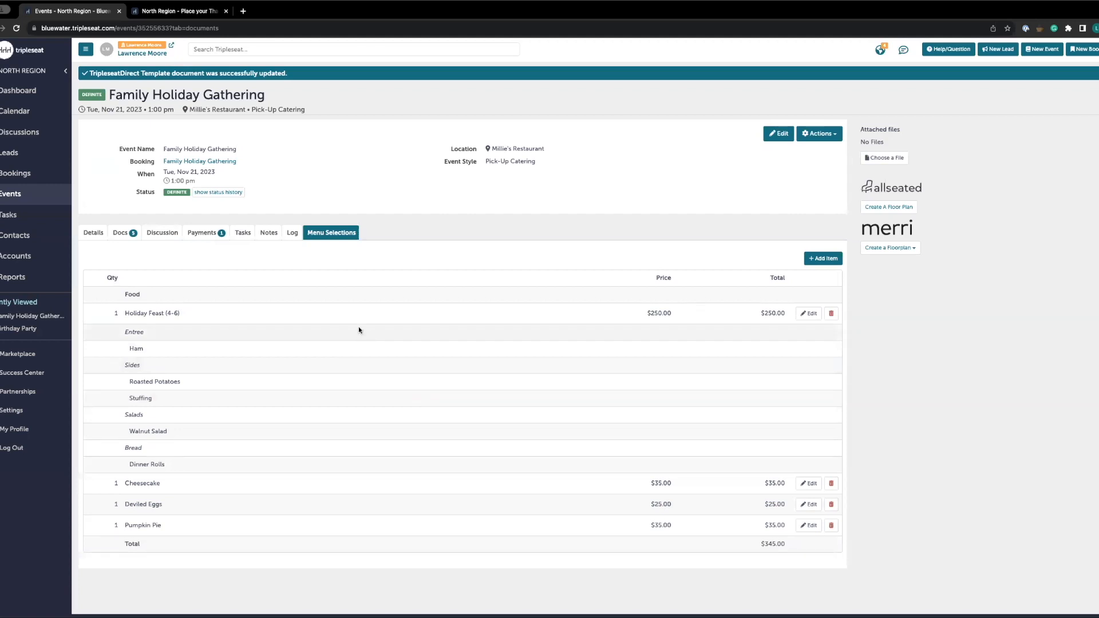
Open the TripleseatDirect configuration settings and review the lead time, billing details and deposit settings for each event style
click(21, 411)
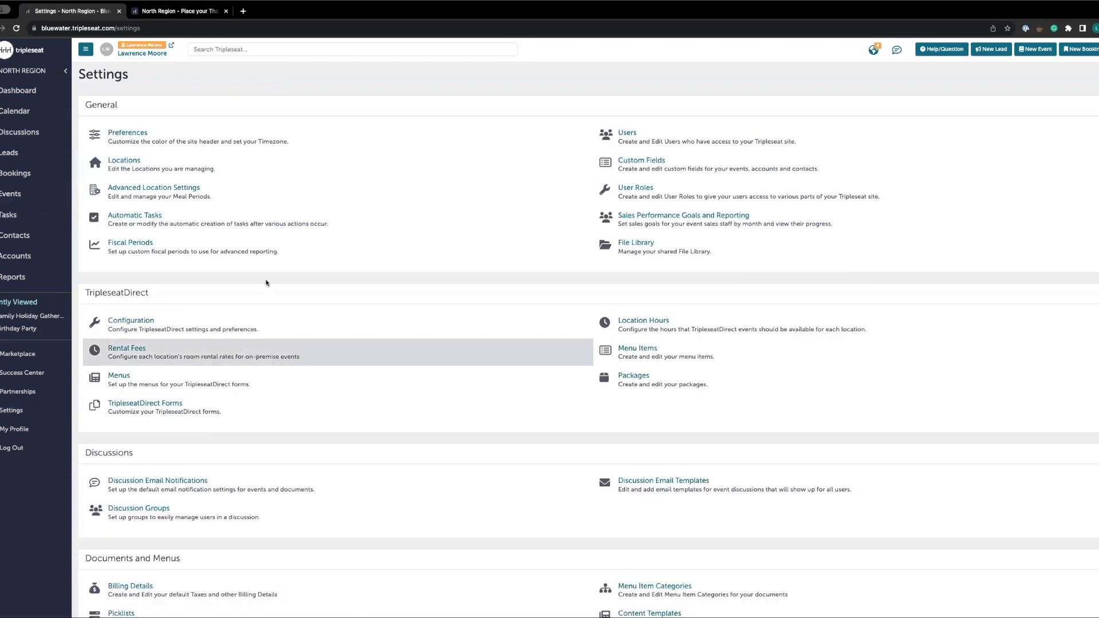
click(183, 324)
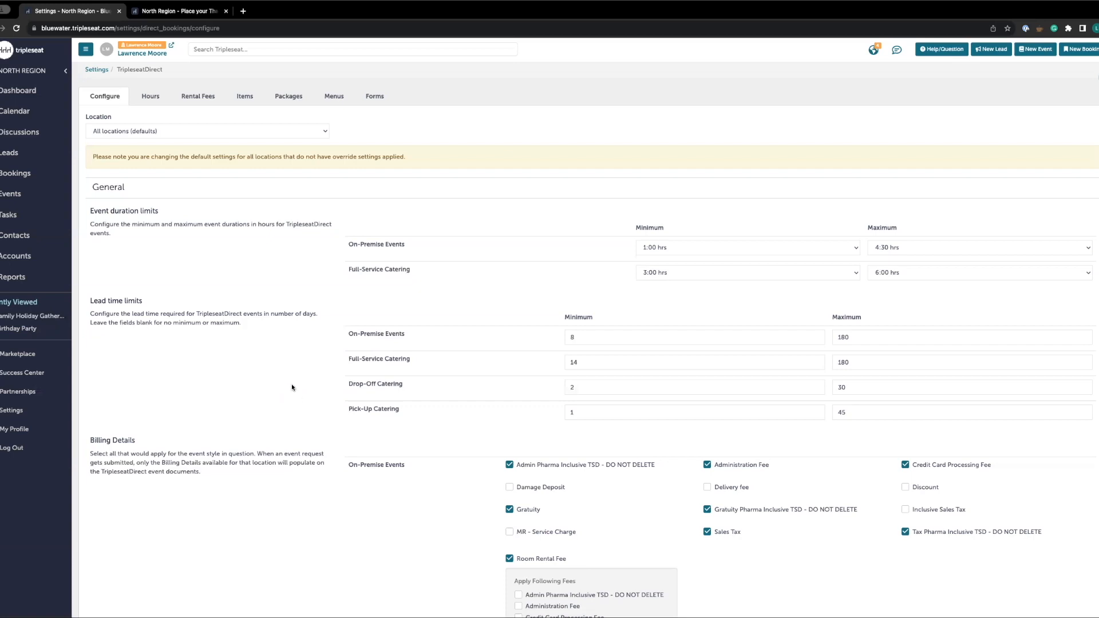
scroll(266, 364, down, 11)
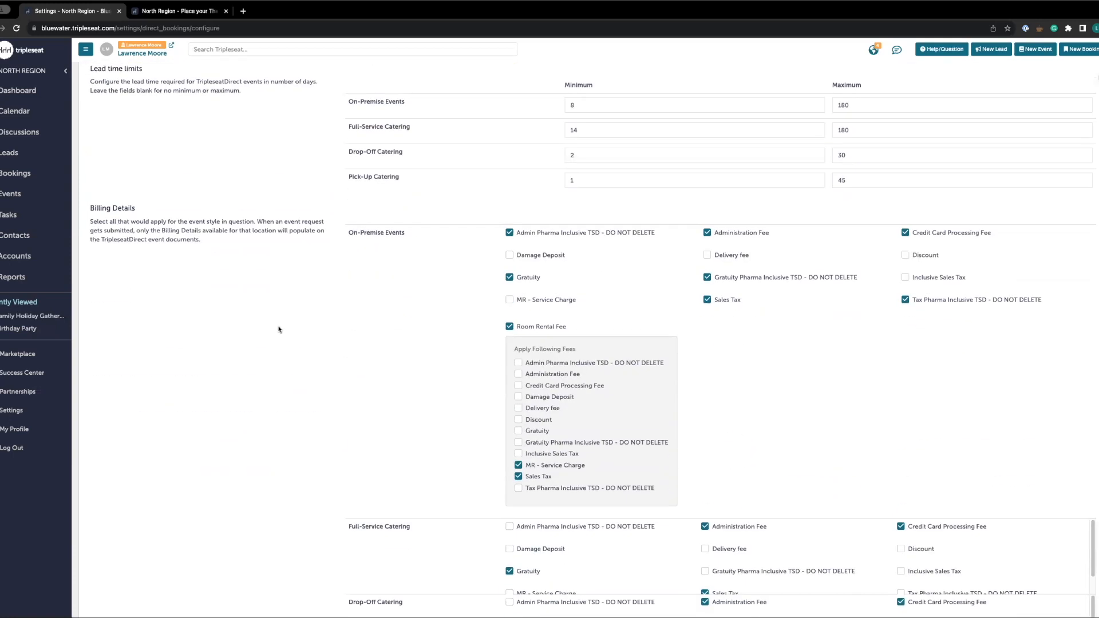
scroll(282, 335, up, 5)
scroll(261, 377, up, 6)
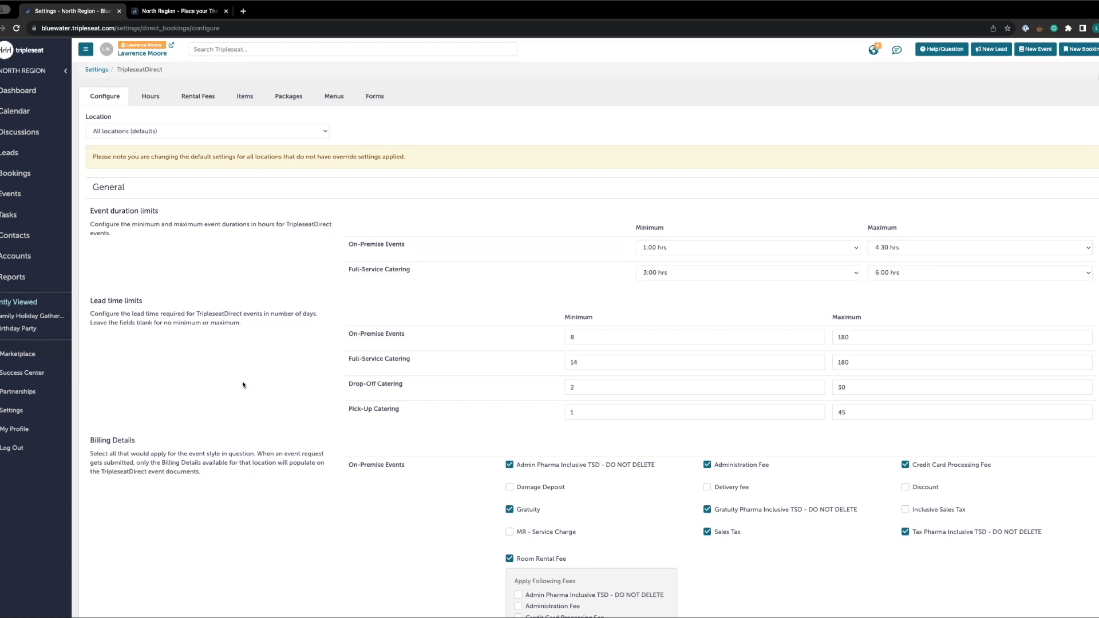
scroll(243, 384, down, 3)
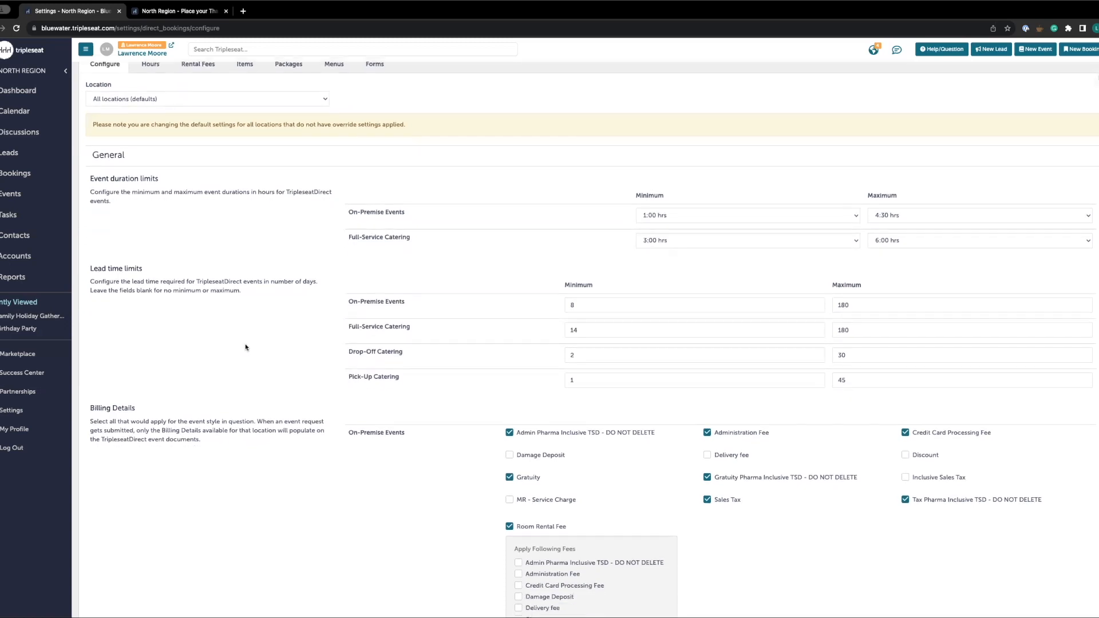
scroll(250, 378, down, 2)
scroll(258, 377, down, 1)
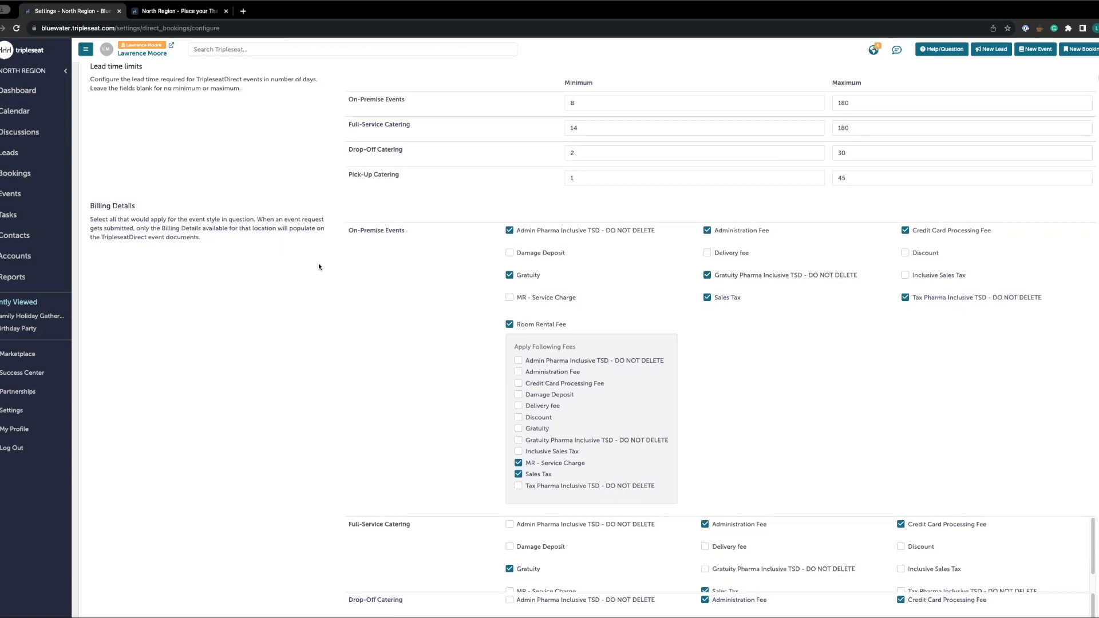
scroll(410, 347, down, 5)
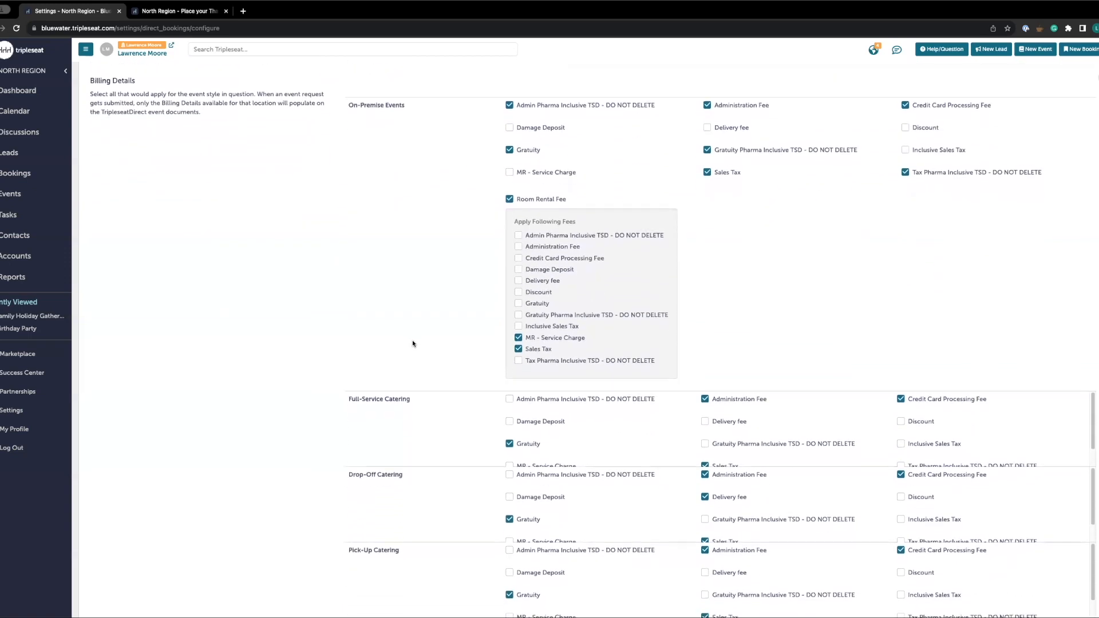
scroll(417, 325, down, 4)
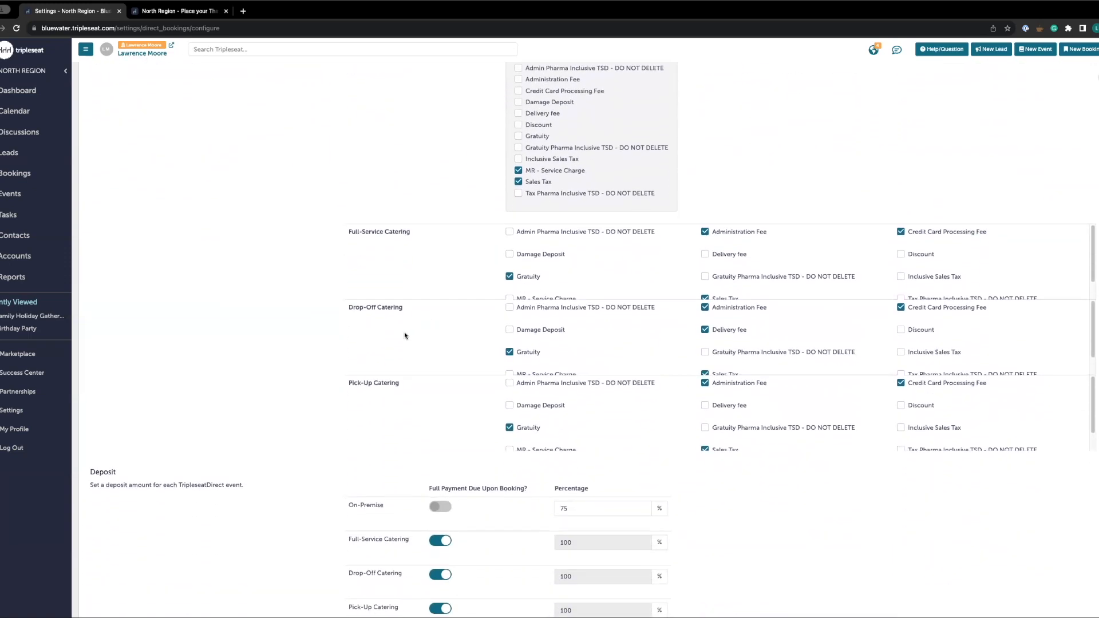
scroll(533, 410, down, 1)
scroll(534, 410, up, 1)
drag(344, 383, 404, 386)
scroll(731, 450, down, 1)
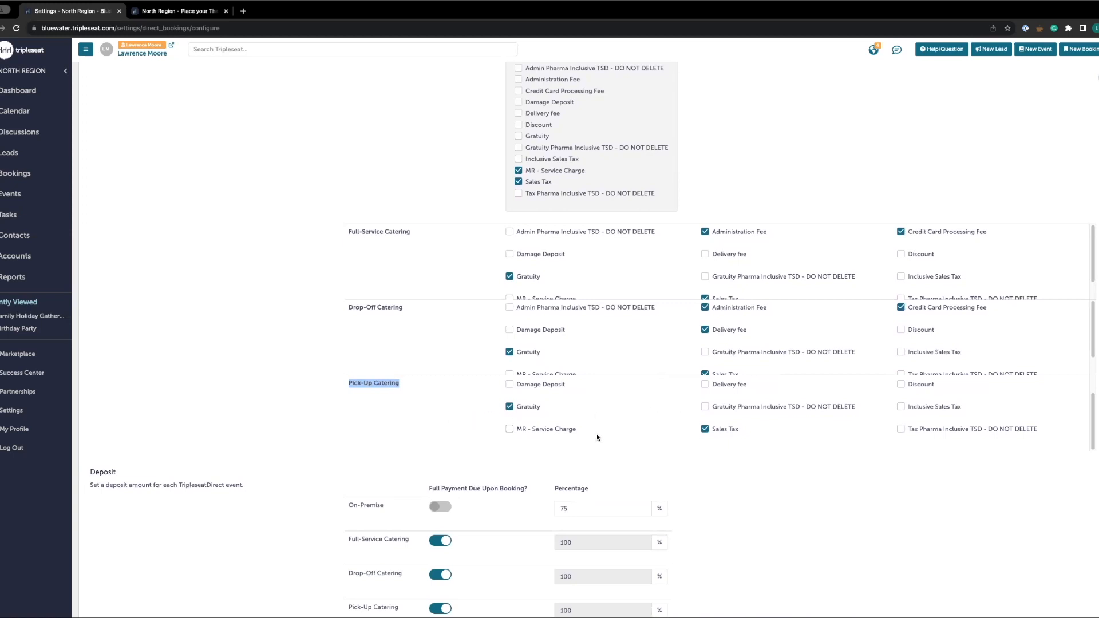
scroll(291, 446, down, 1)
scroll(292, 446, down, 2)
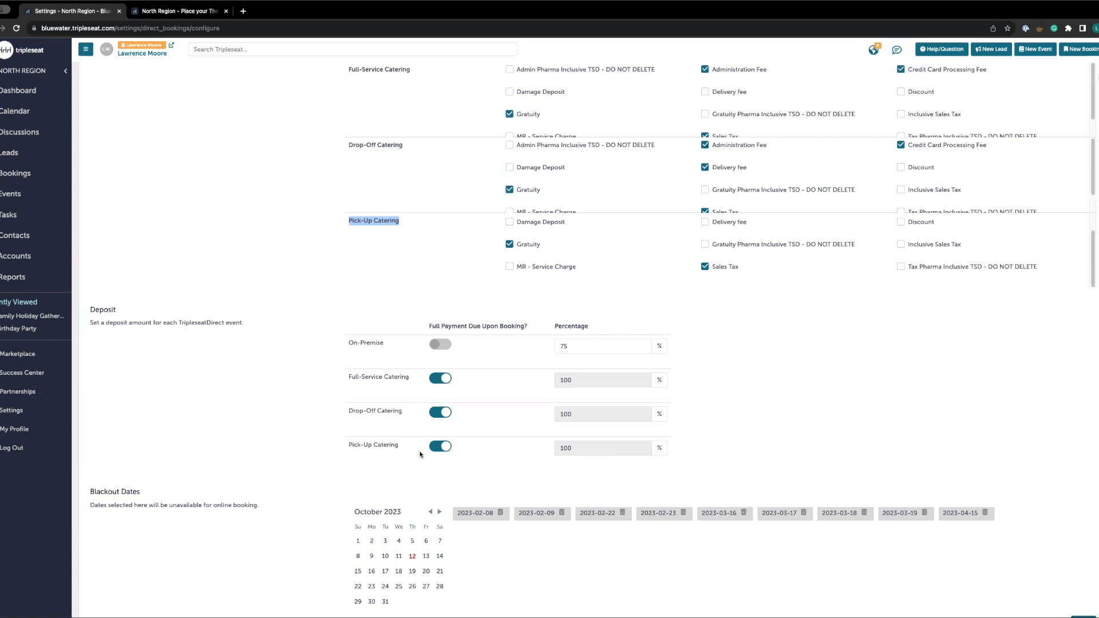
Toggle full payment due upon booking off and back on for Pick-Up Catering deposits
click(438, 448)
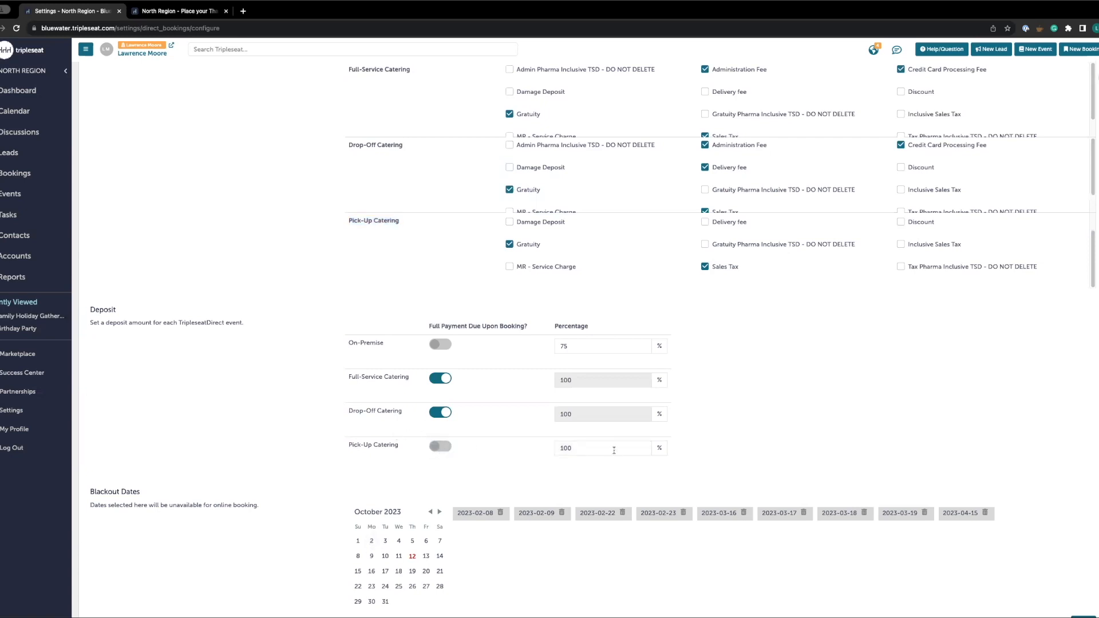
click(442, 448)
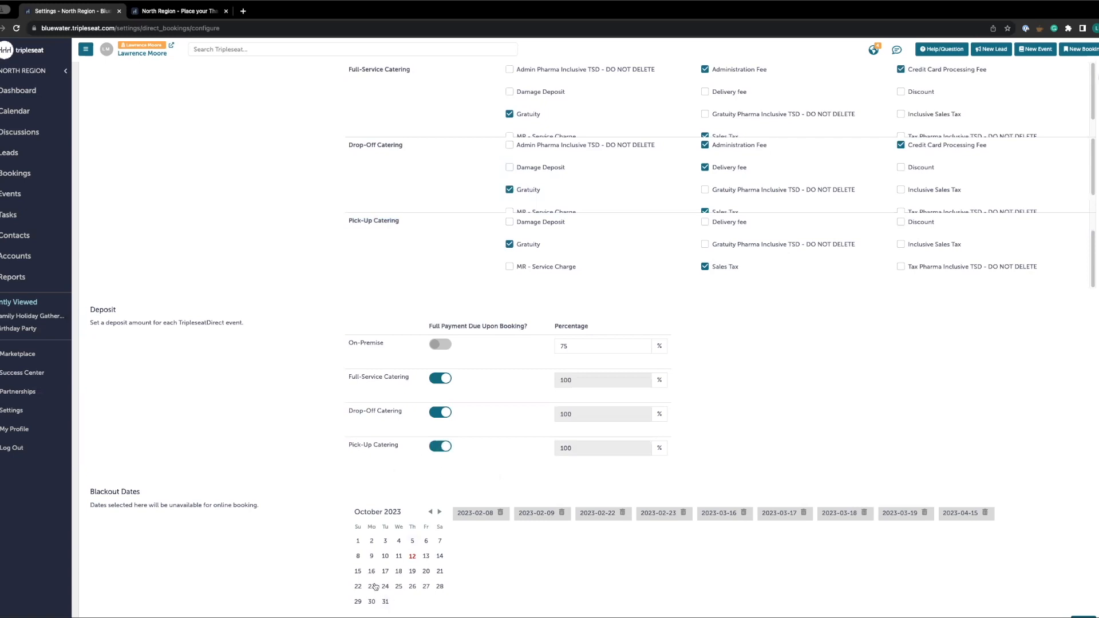
scroll(311, 465, down, 1)
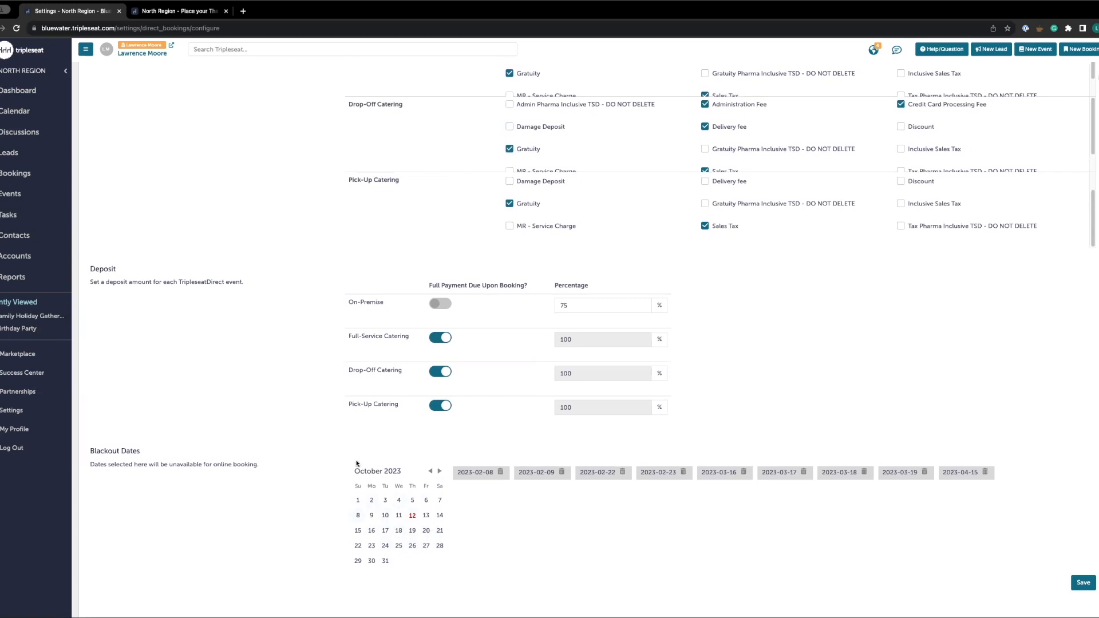
scroll(344, 434, up, 10)
scroll(344, 434, up, 2)
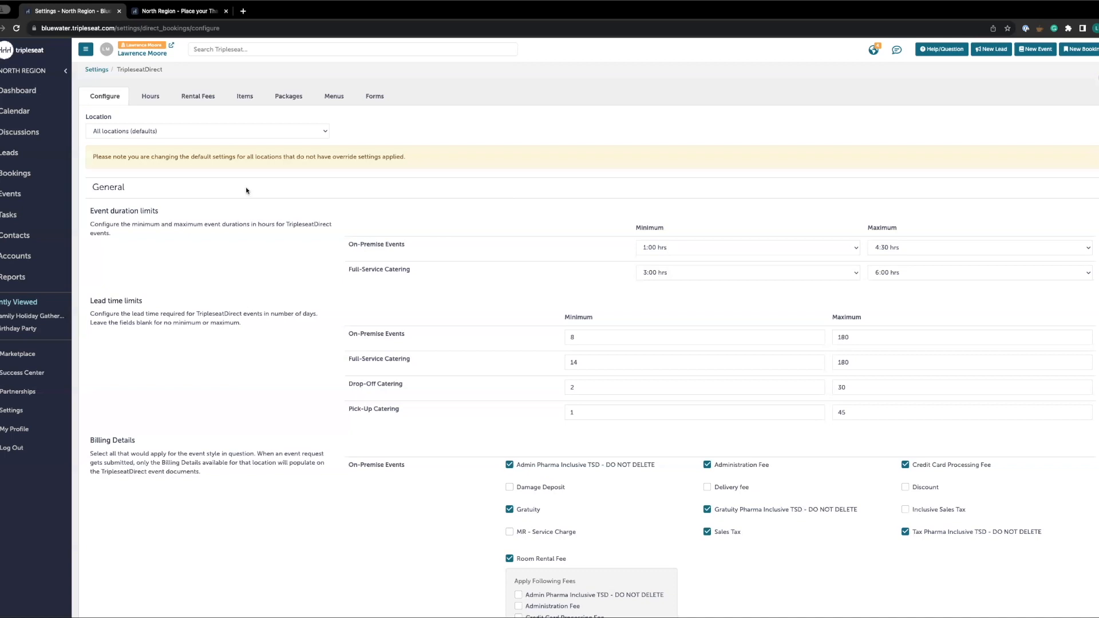
Open the Deviled Eggs menu item and update its price to 30
click(151, 98)
click(197, 98)
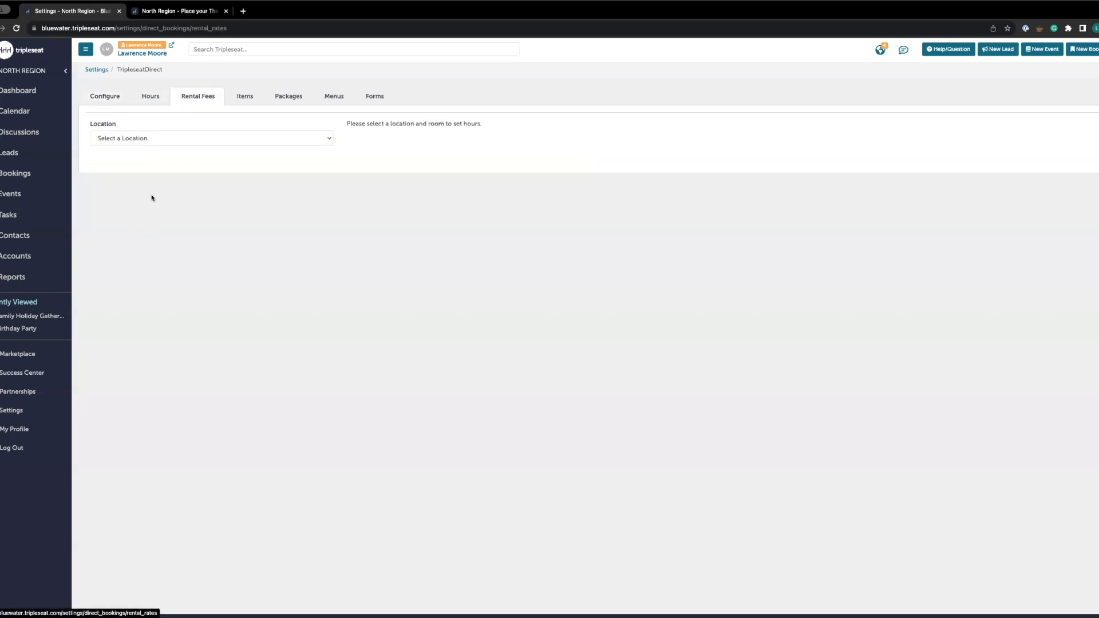
click(248, 107)
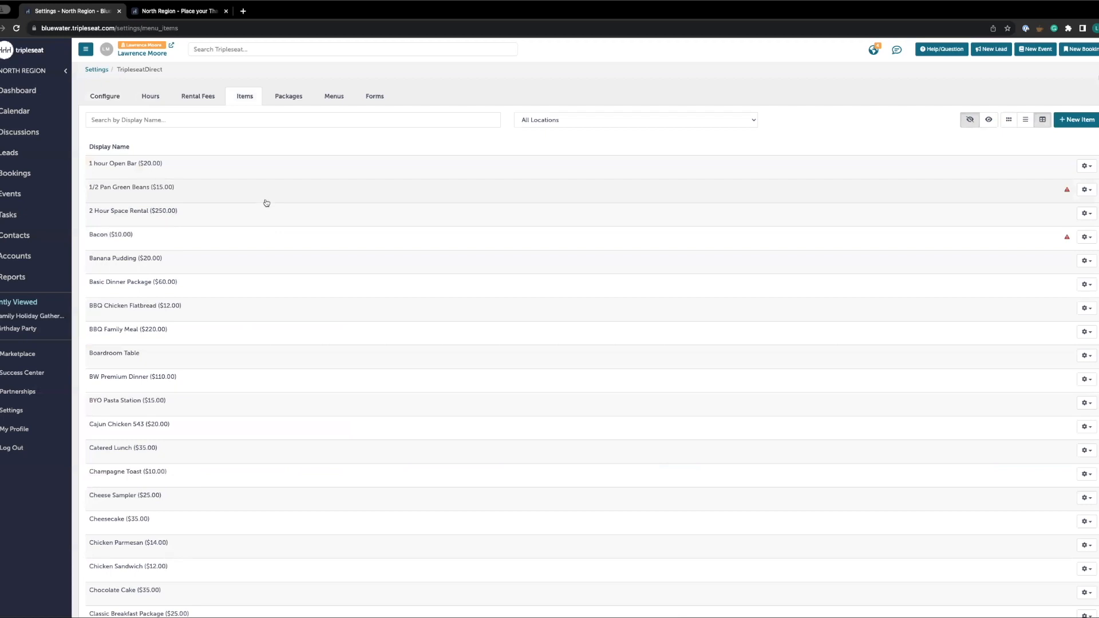
scroll(277, 337, down, 1)
scroll(277, 337, down, 4)
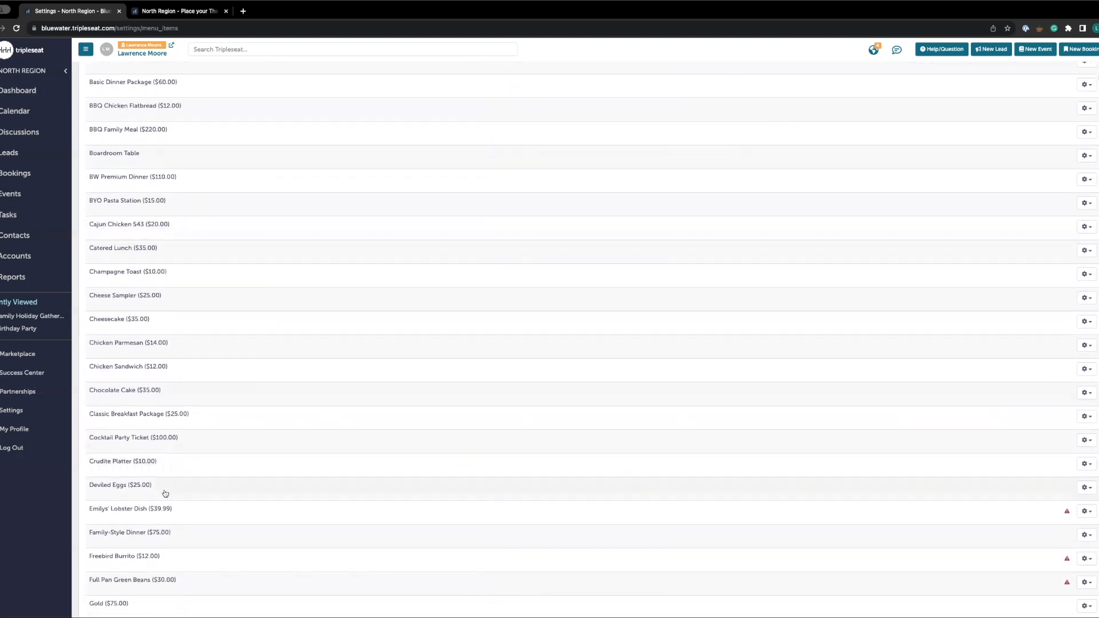
click(164, 490)
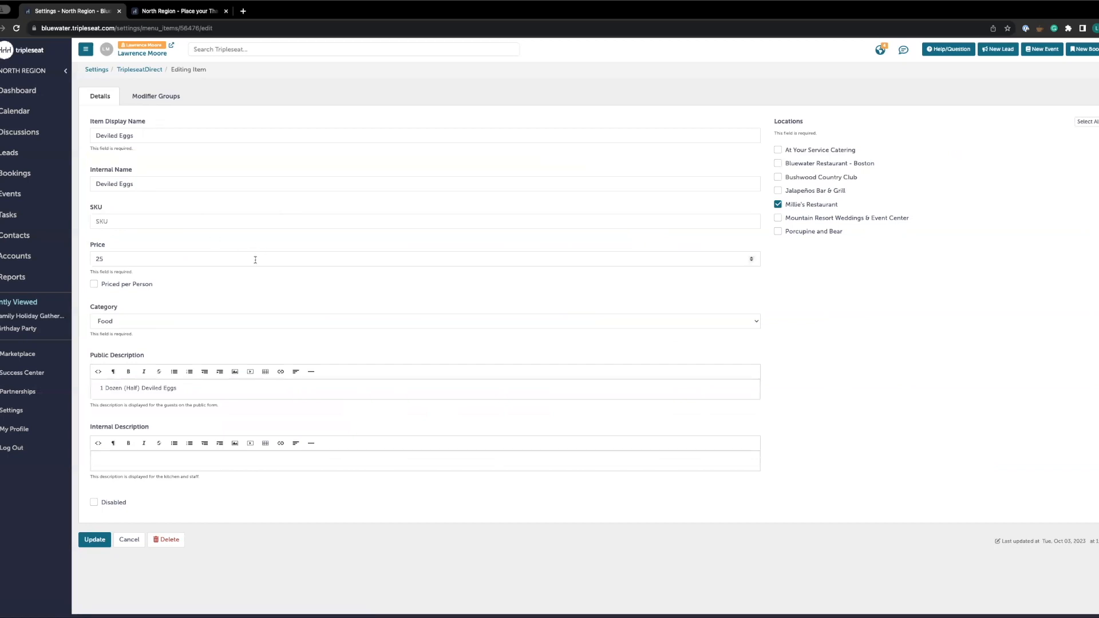
click(146, 258)
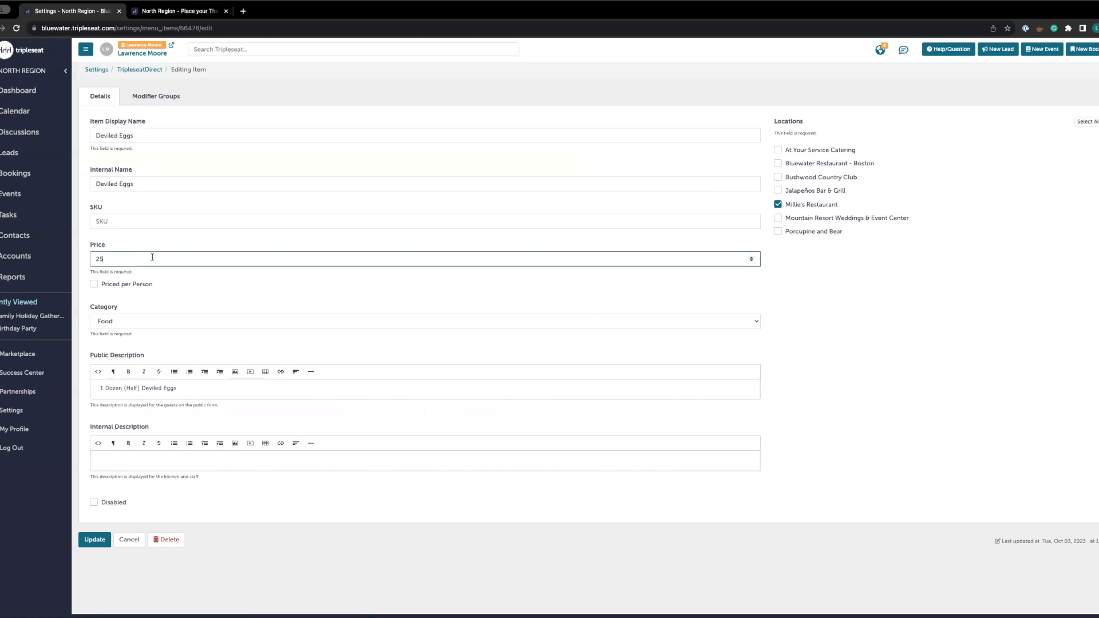
key(super+a)
key(BackSpace)
text(30)
click(178, 323)
click(179, 322)
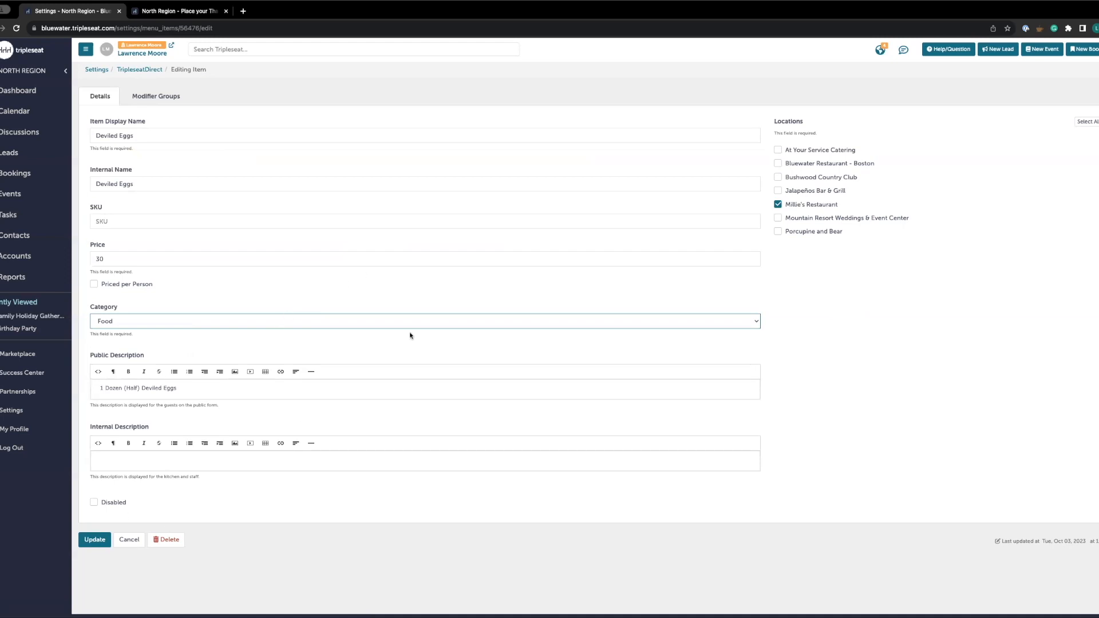
click(94, 543)
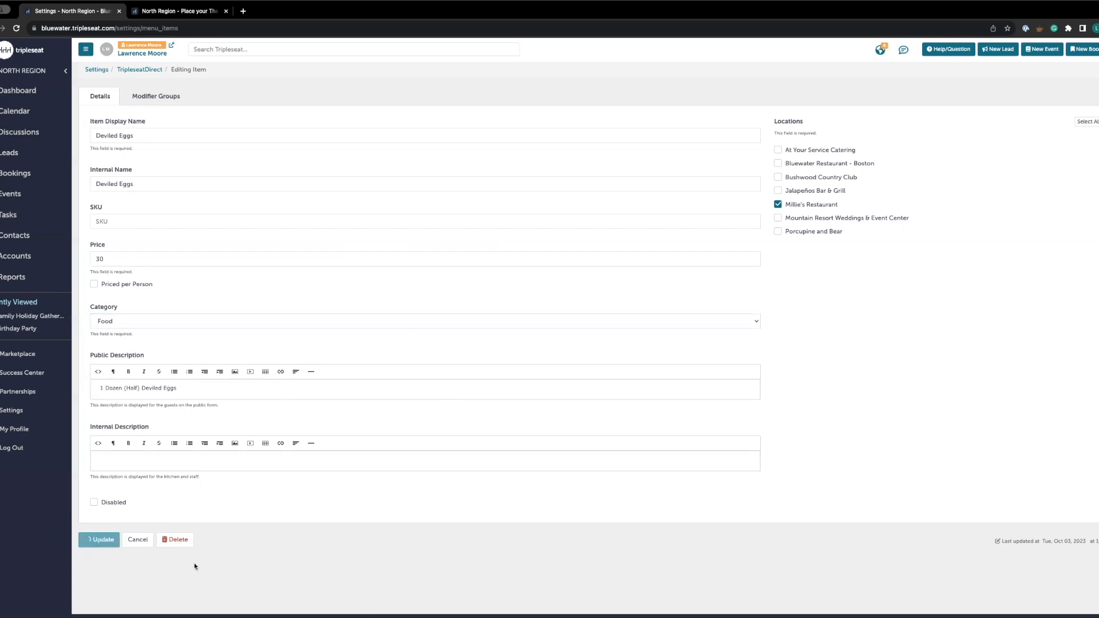
Review the Deviled Eggs entry in the items list and reopen its edit page to check the saved price
scroll(311, 462, down, 8)
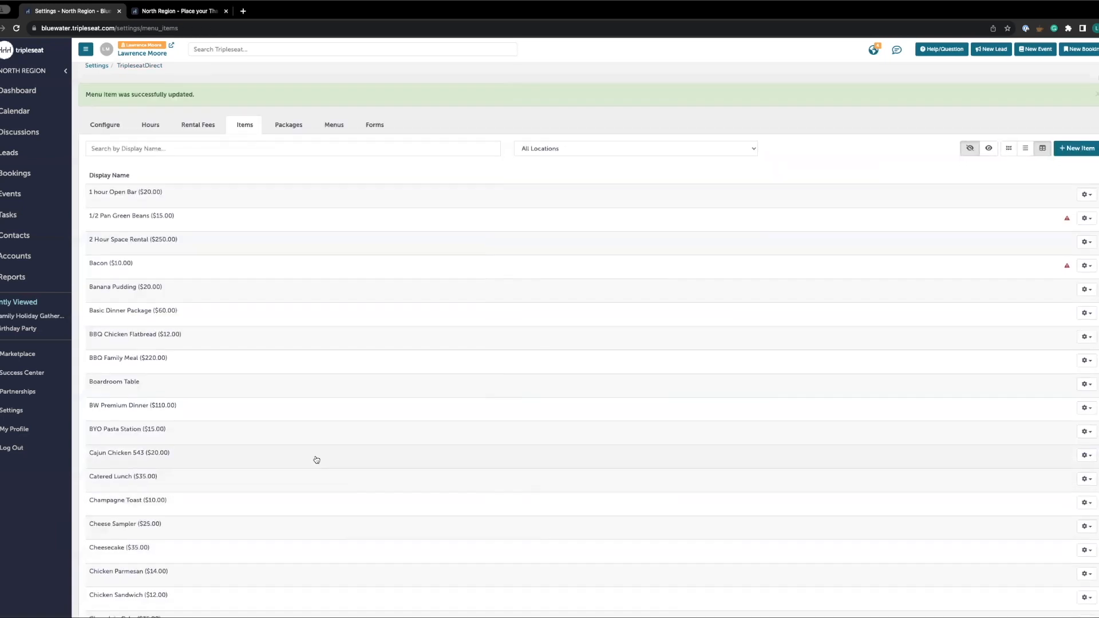
scroll(324, 458, up, 1)
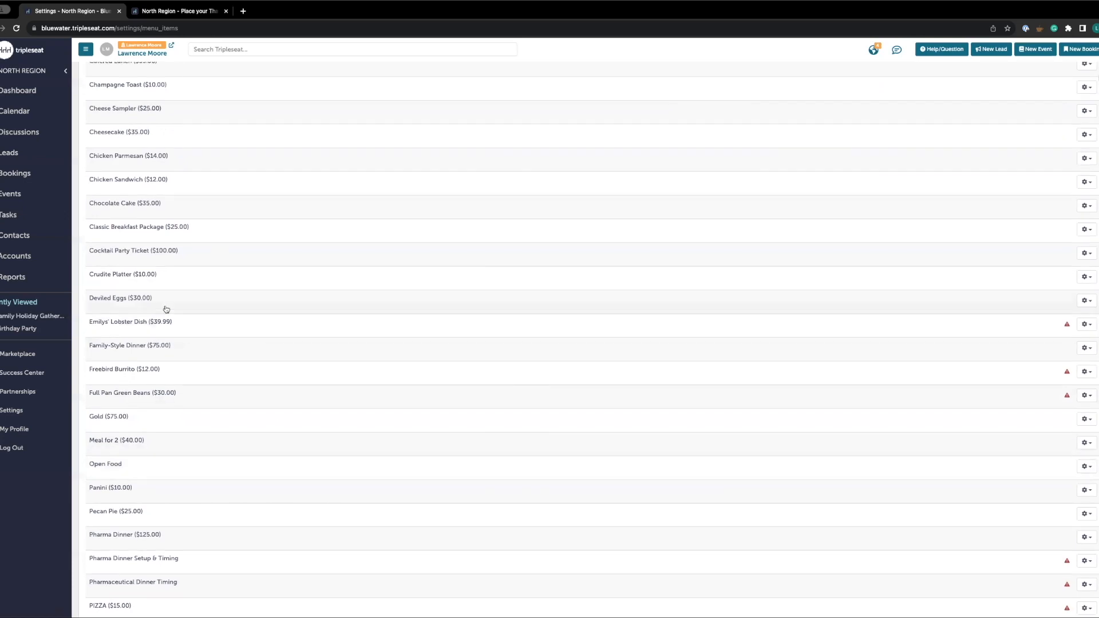
click(1089, 302)
click(1084, 324)
click(1089, 301)
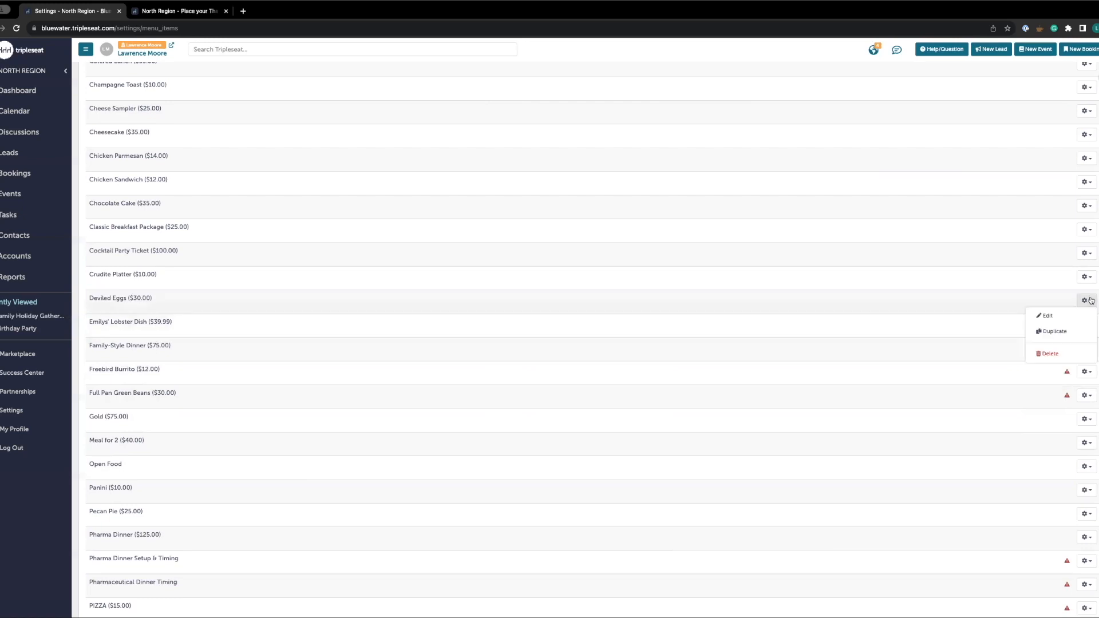
click(1064, 316)
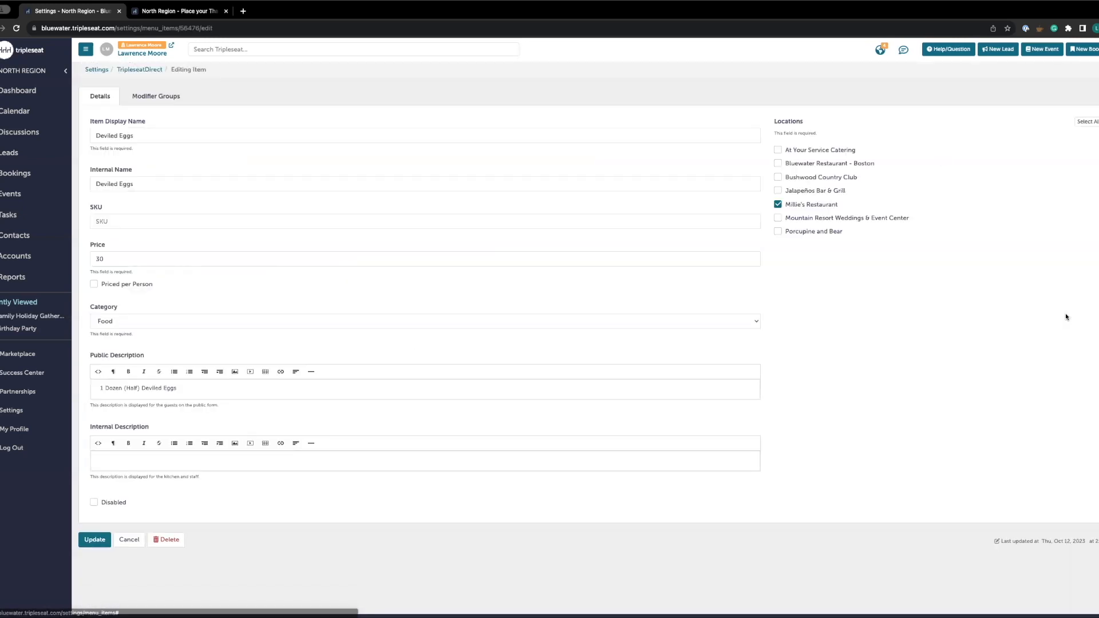
key(alt+Left)
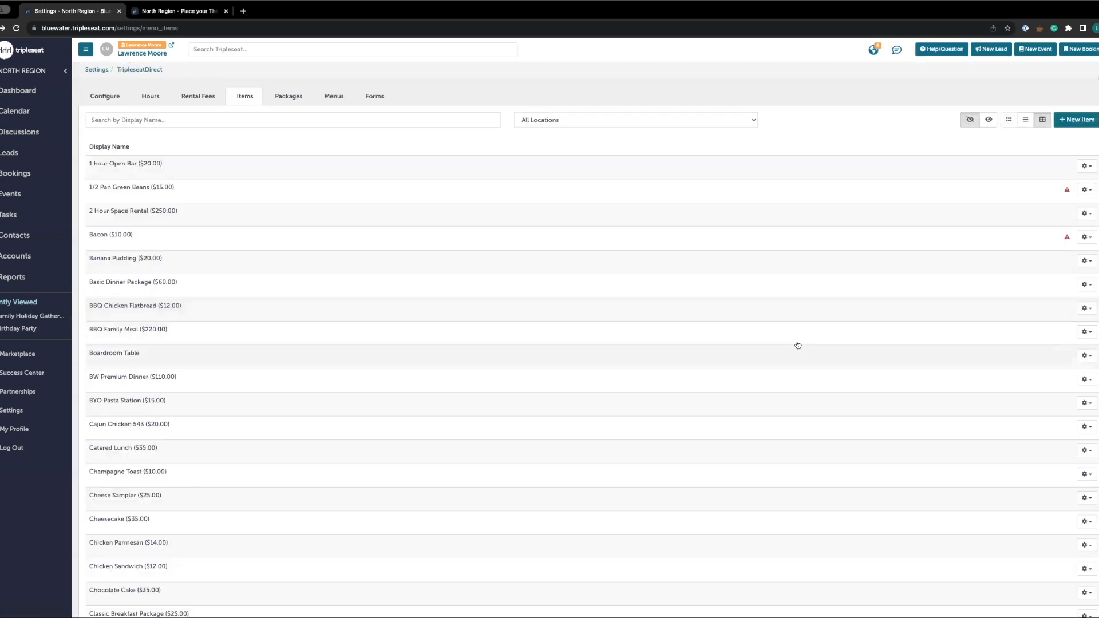
scroll(740, 490, down, 5)
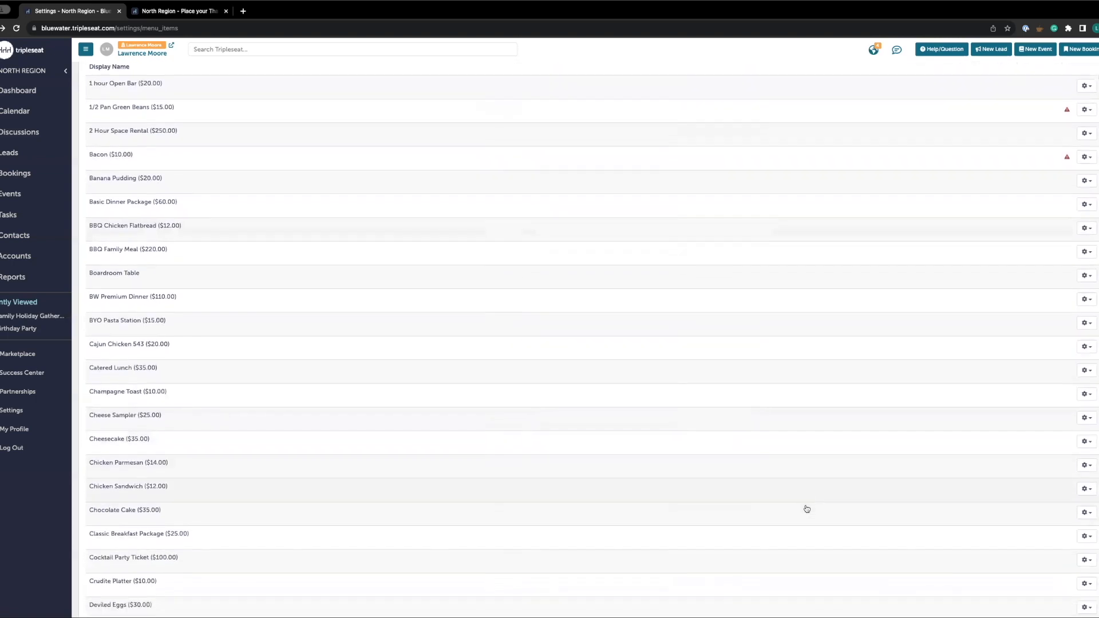
scroll(806, 509, down, 1)
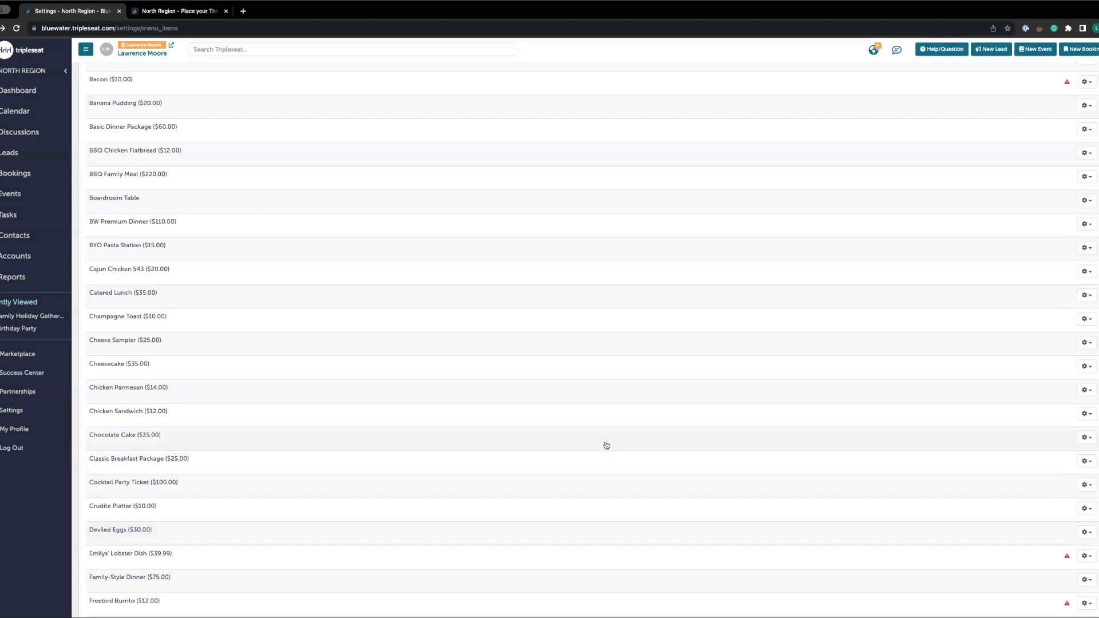
scroll(601, 440, up, 6)
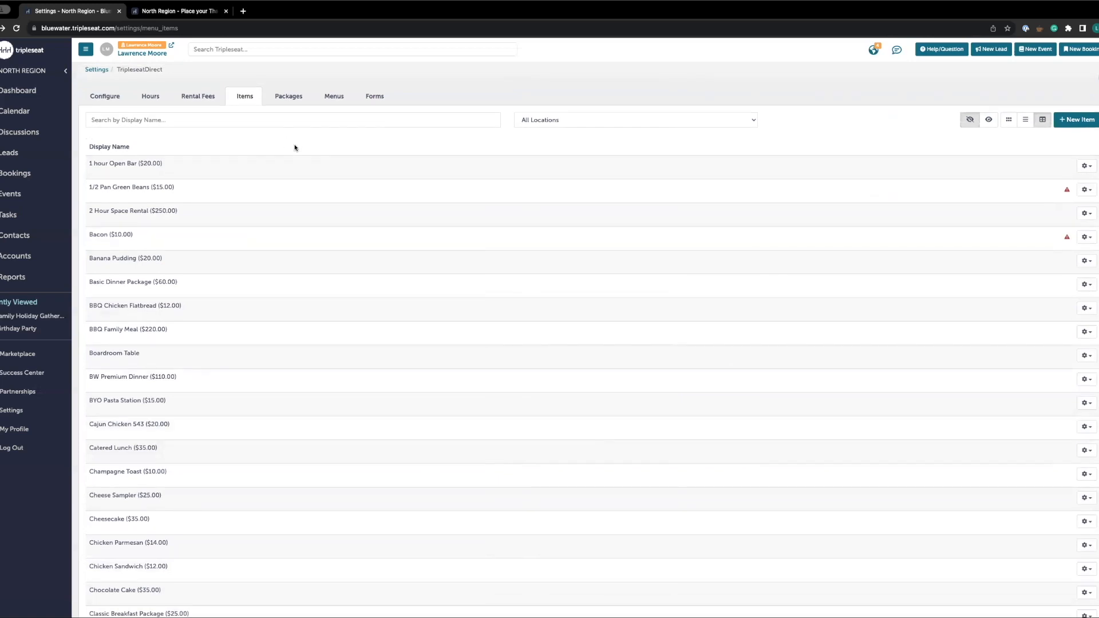
Open the Holiday Feast (4-6) package for editing and review its details and item groups
click(283, 98)
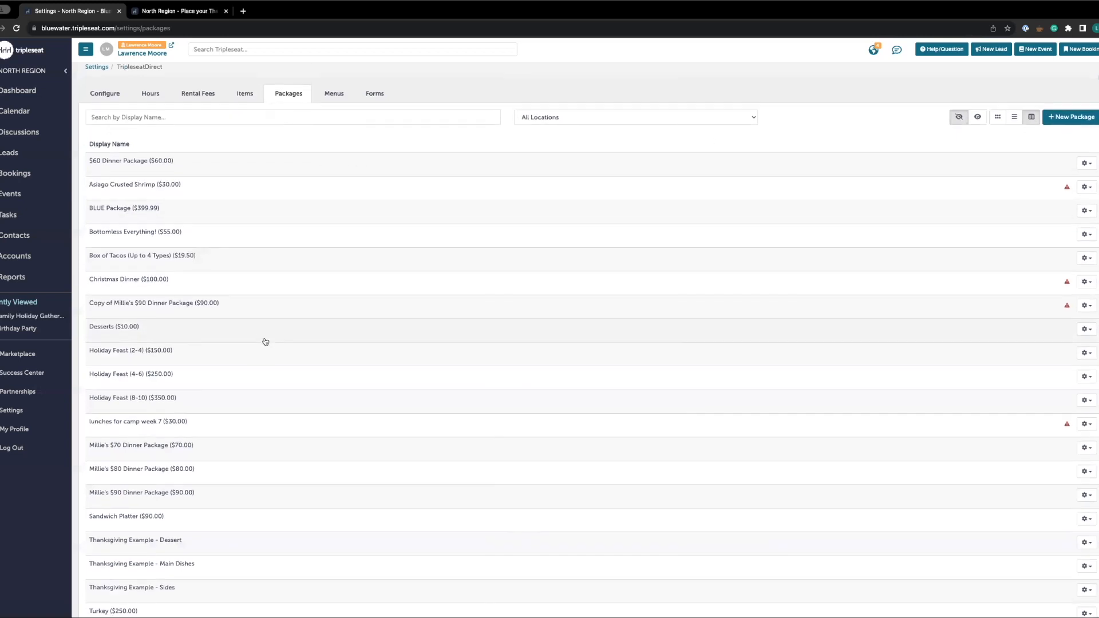
scroll(265, 341, down, 1)
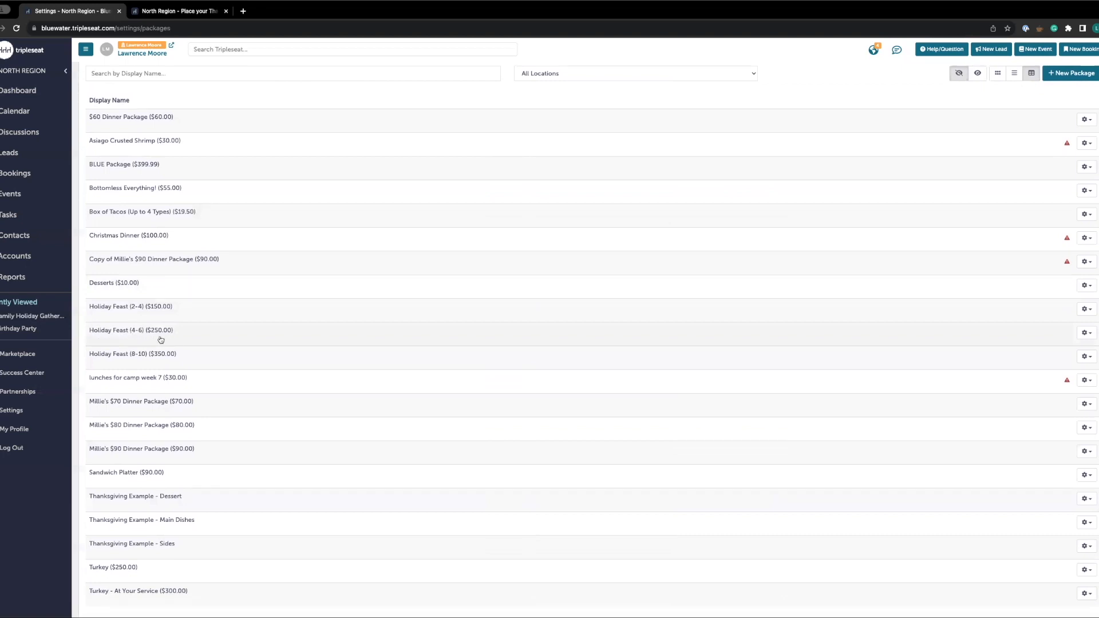
click(1083, 333)
click(1073, 346)
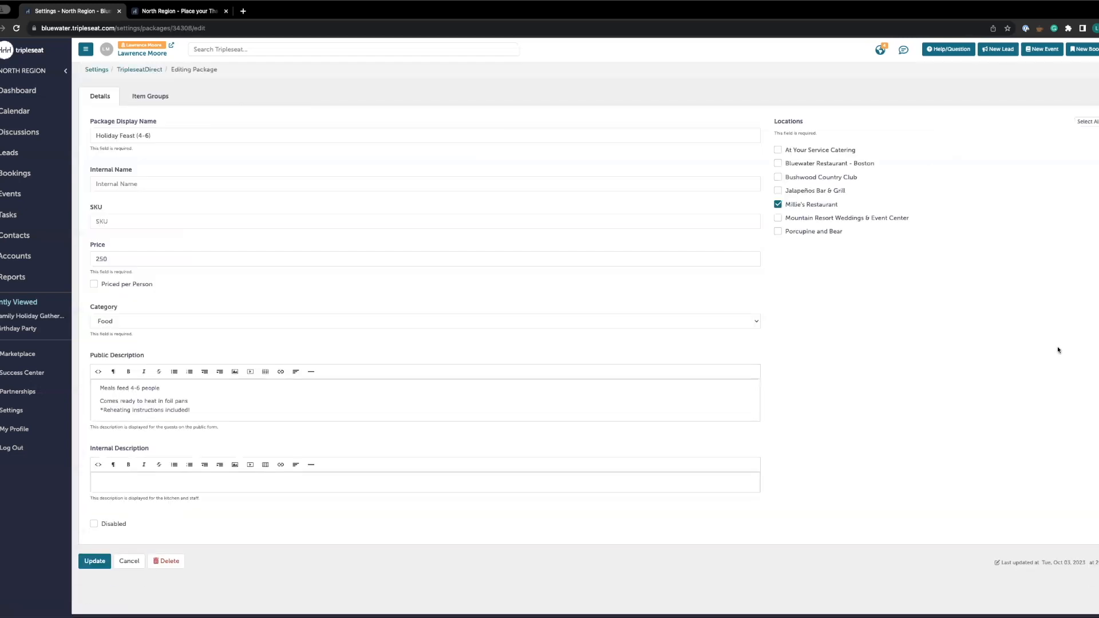
click(169, 133)
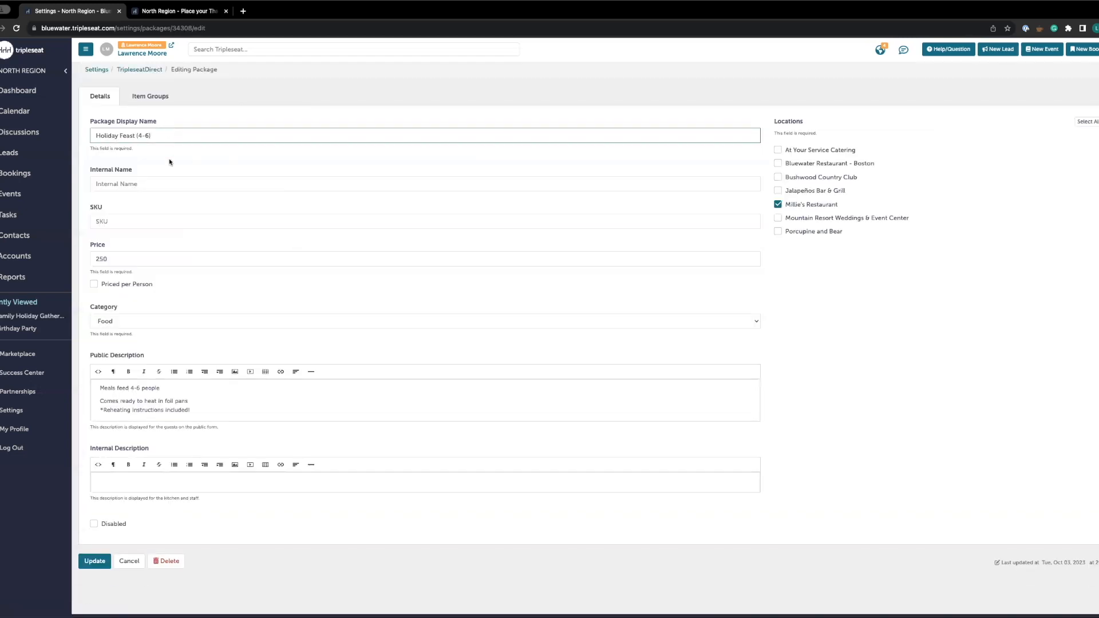
click(134, 258)
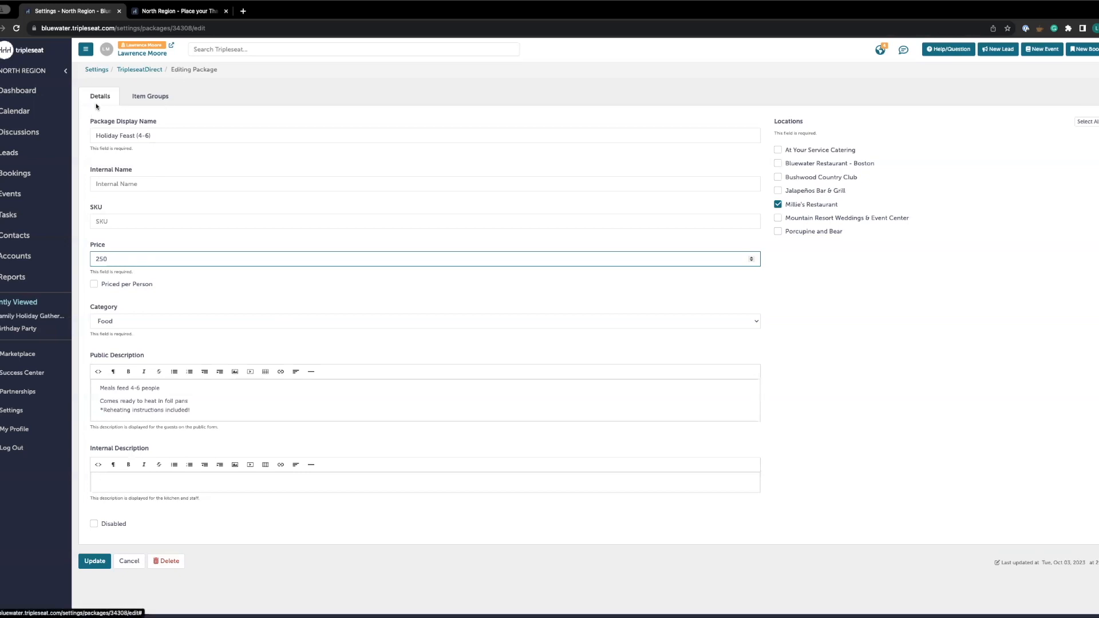
click(150, 96)
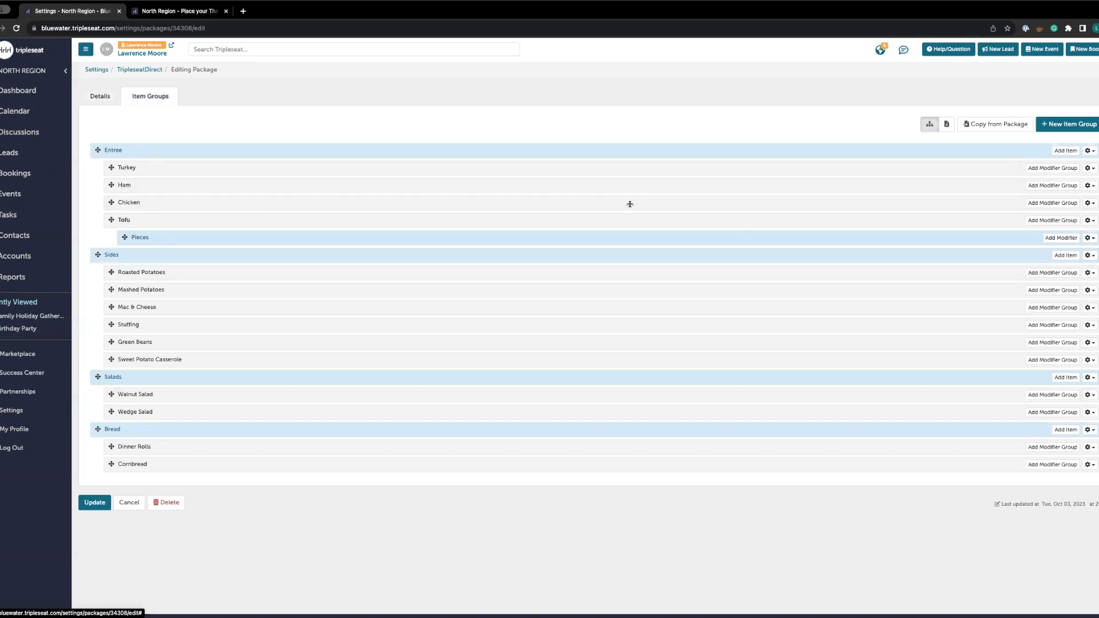
Open the Tofu item in the package's Entree group to review its settings, then close the dialog
click(1089, 221)
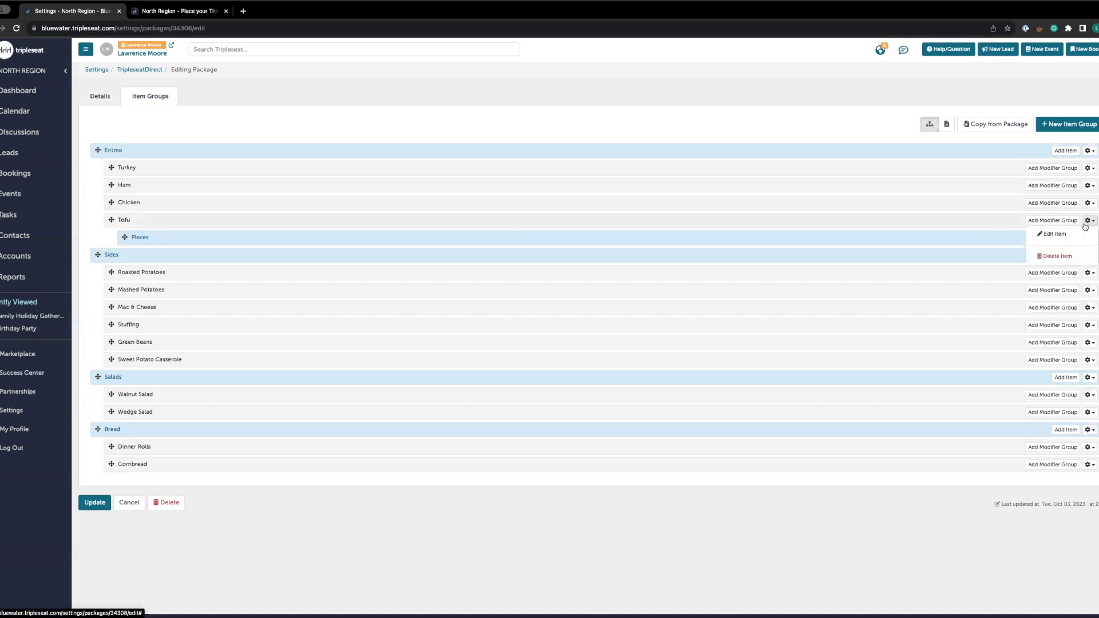
click(1053, 234)
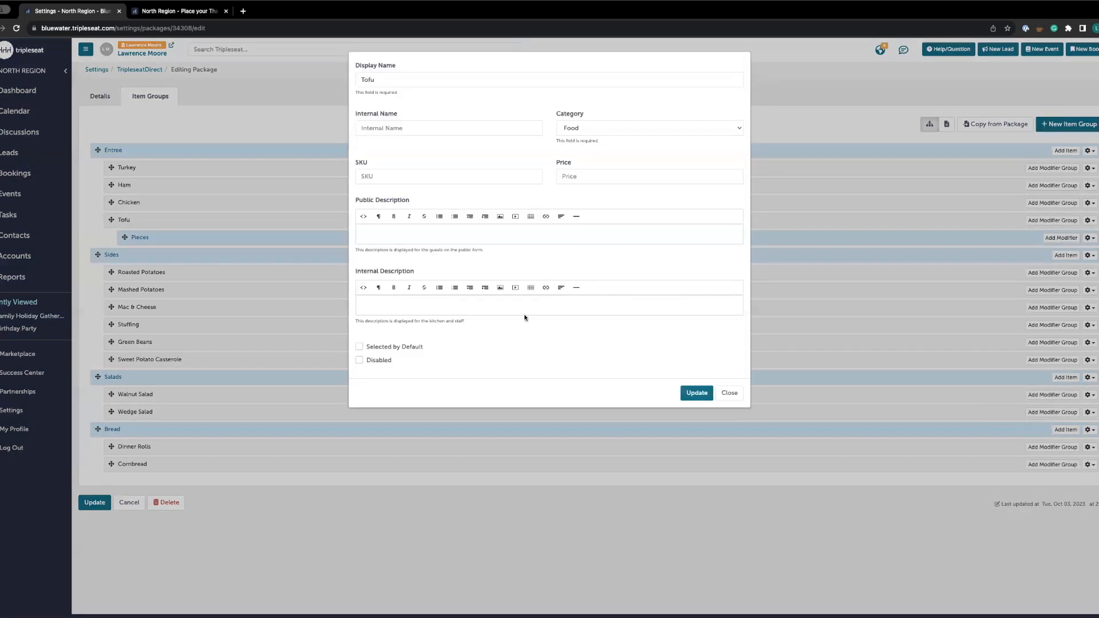
click(731, 393)
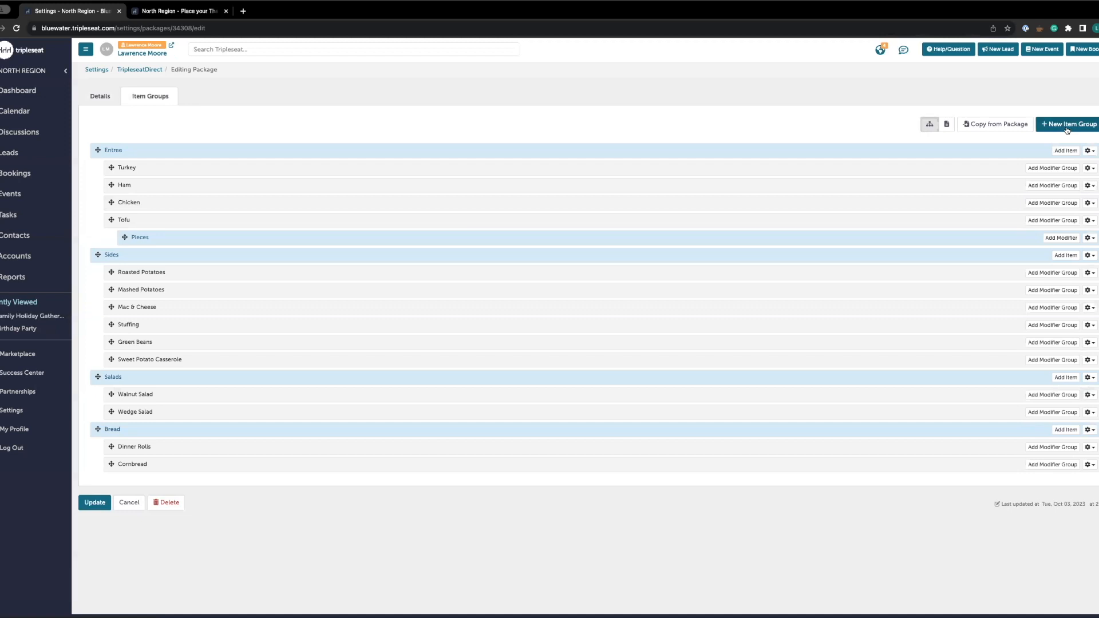
Leave the package without saving and open the Holiday Family Meals menu from the menus list
click(129, 506)
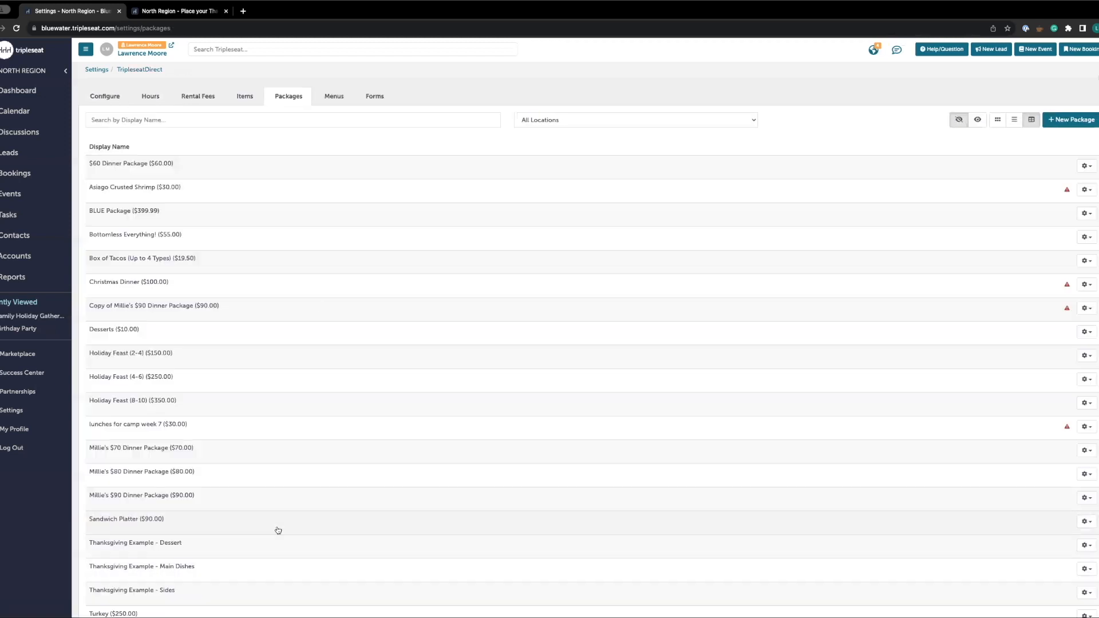
click(334, 98)
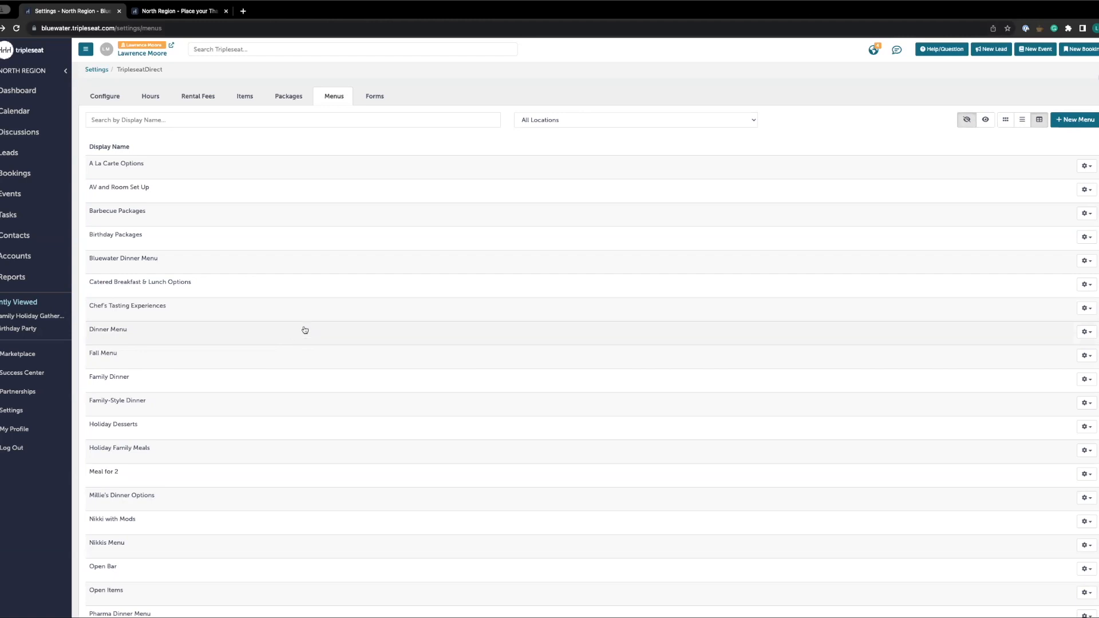
scroll(215, 469, down, 2)
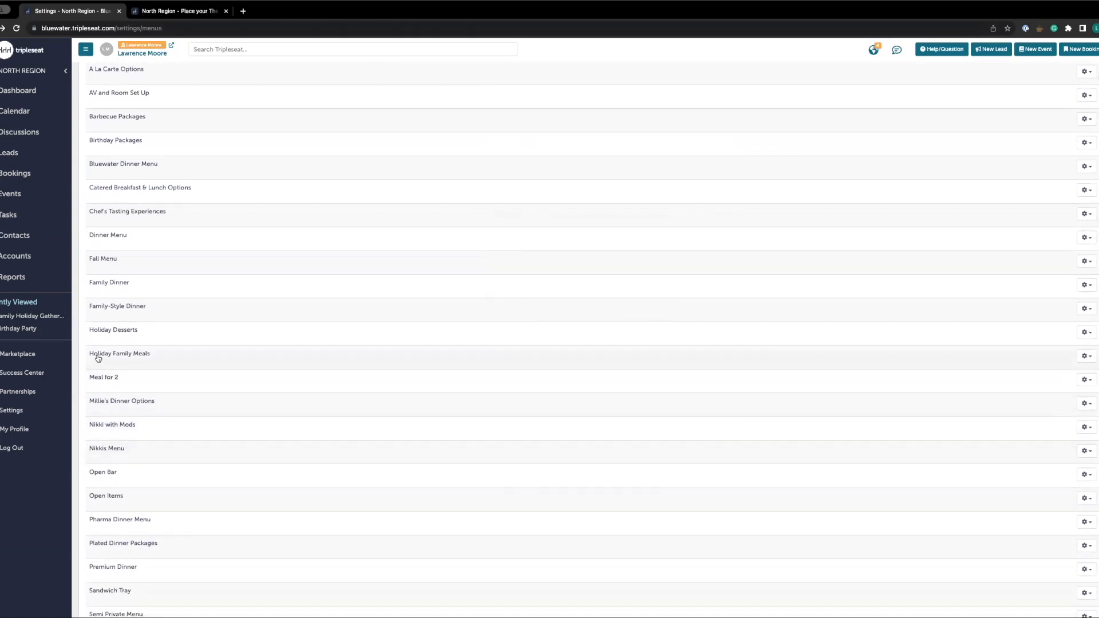
click(191, 363)
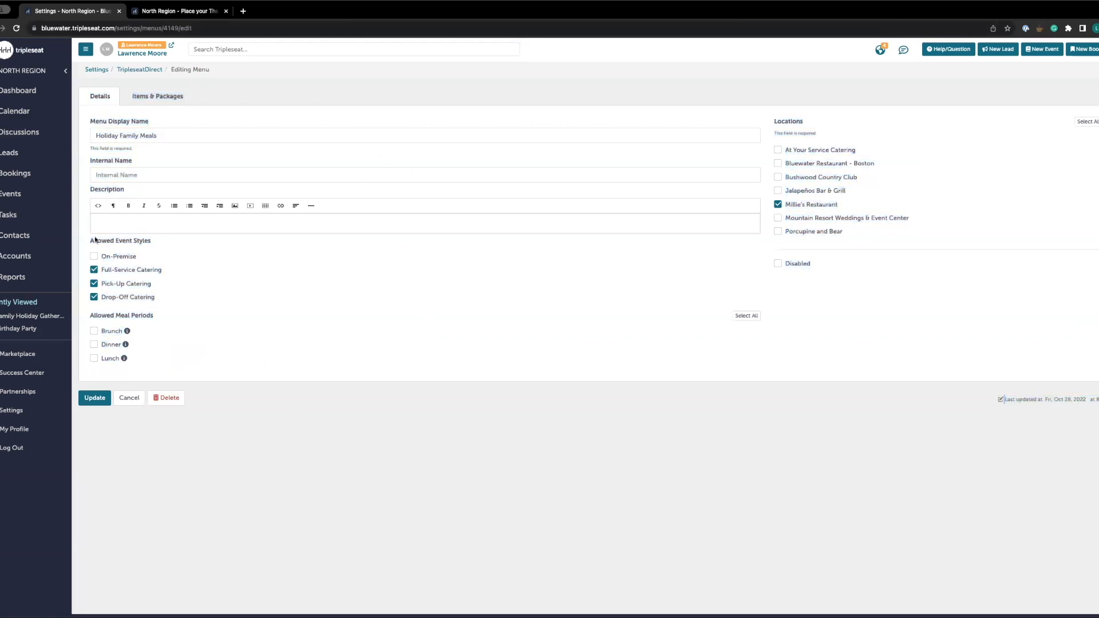
Review the Holiday Family Meals menu's items and packages and its details, then return to the menus list
click(157, 96)
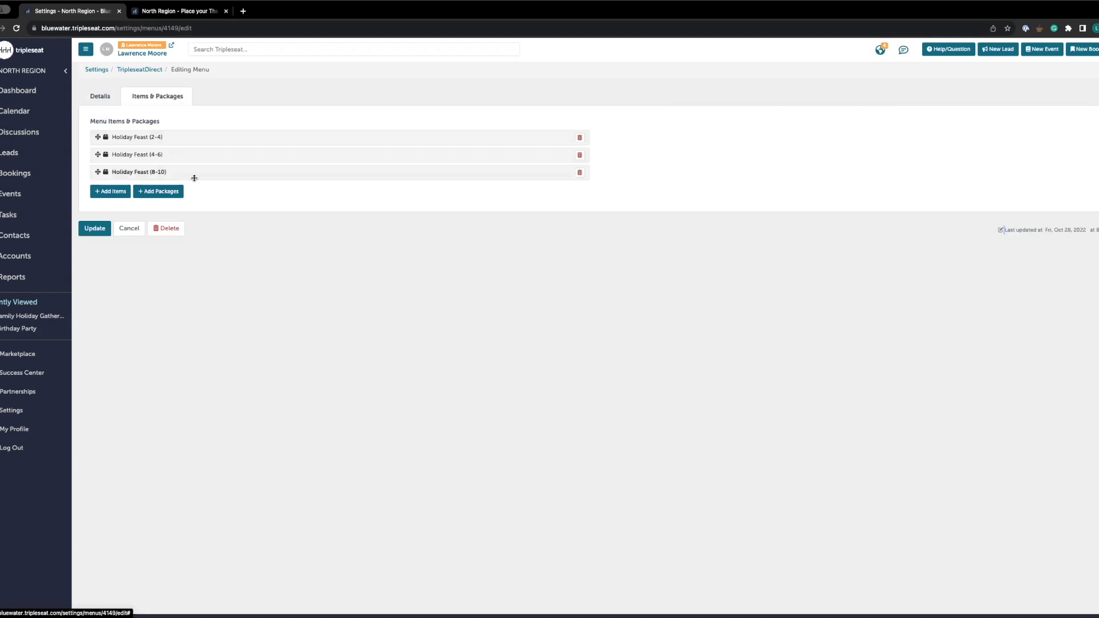
click(117, 99)
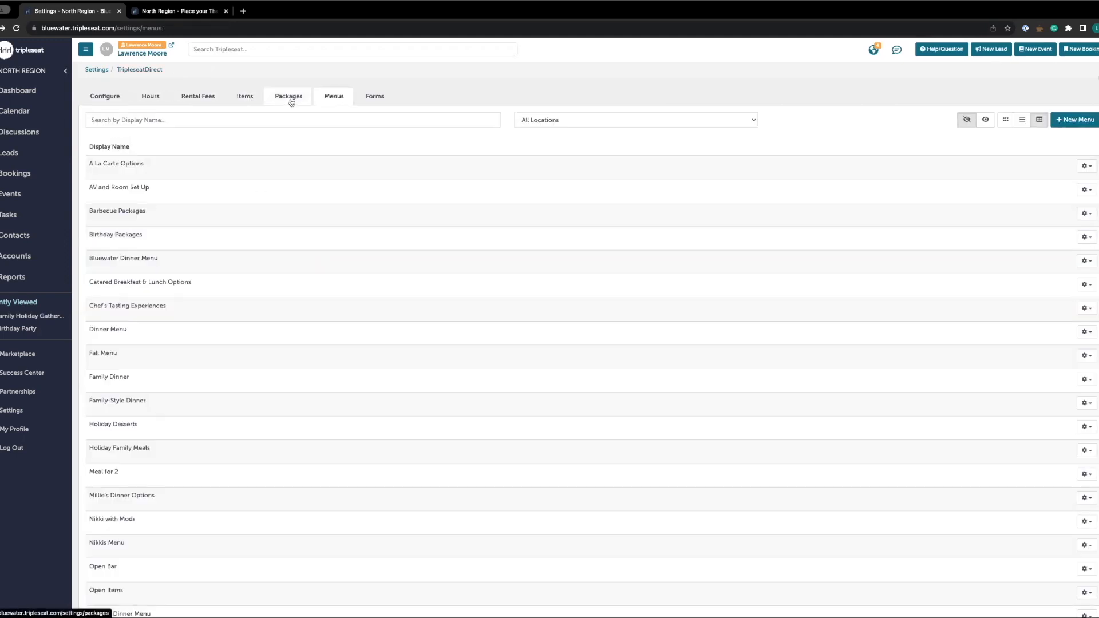
click(290, 99)
click(258, 103)
click(332, 102)
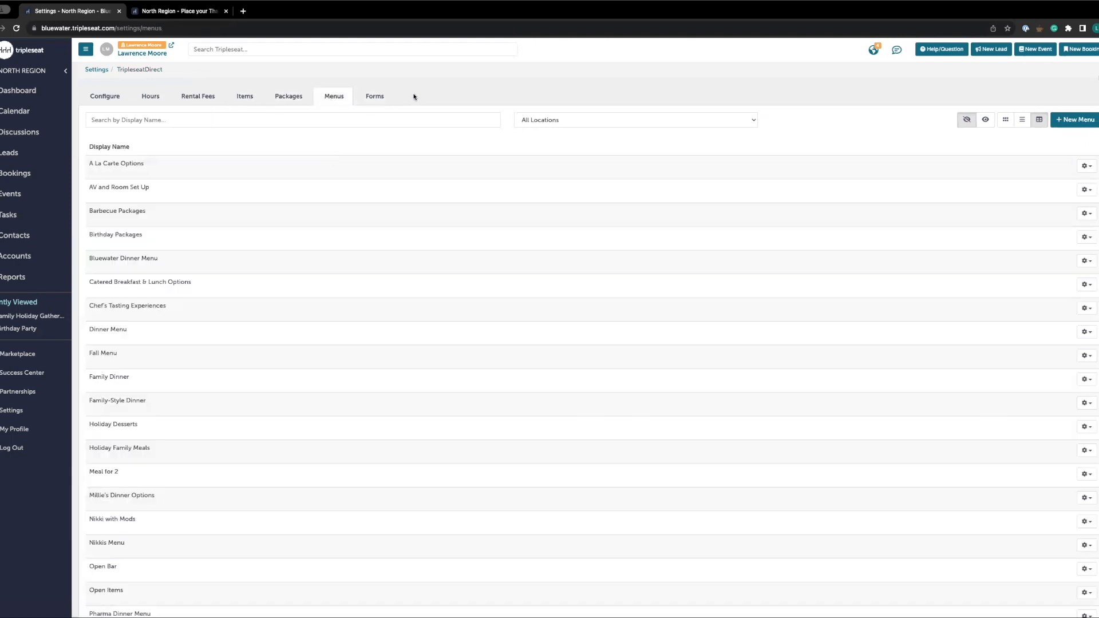
Open the Millie's Holiday 2023 TripleseatDirect form for editing from the forms list
click(389, 98)
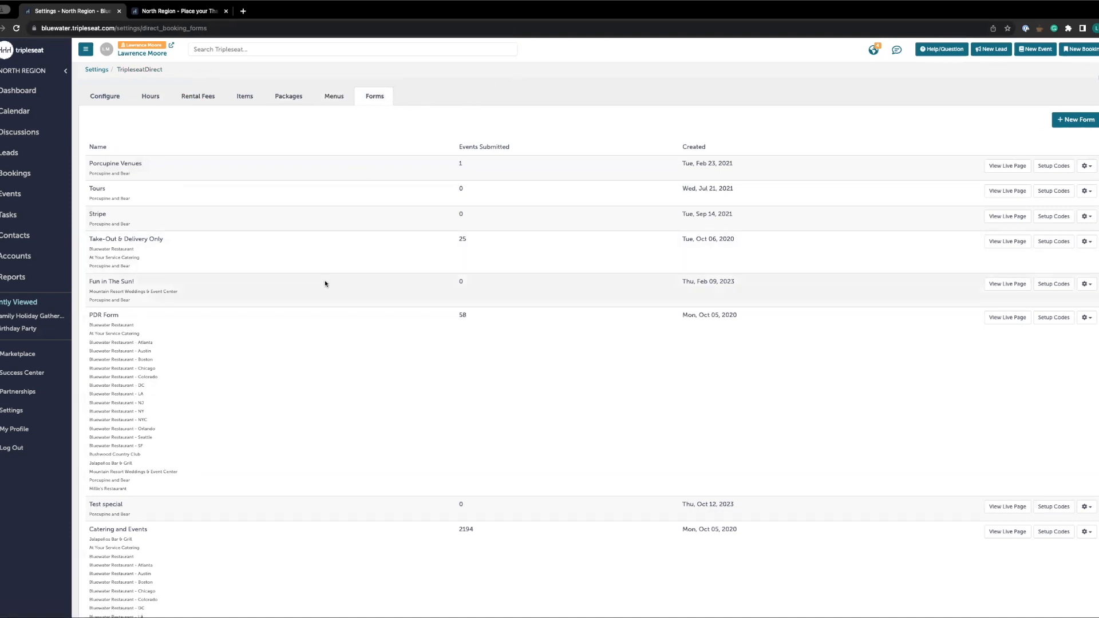
scroll(325, 283, down, 3)
scroll(325, 283, down, 8)
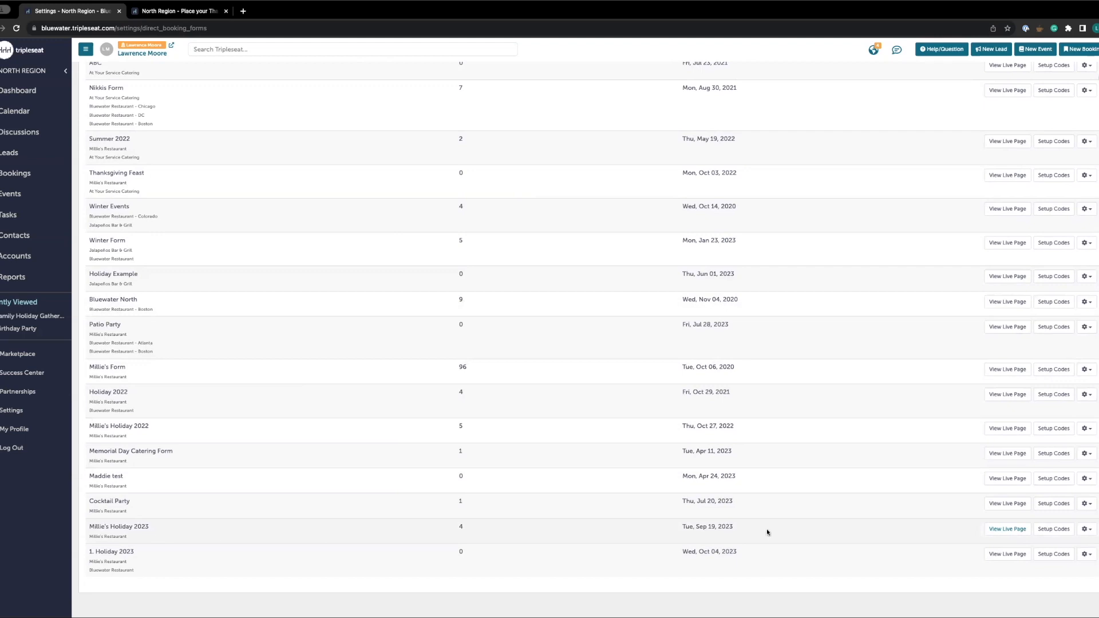
click(1086, 529)
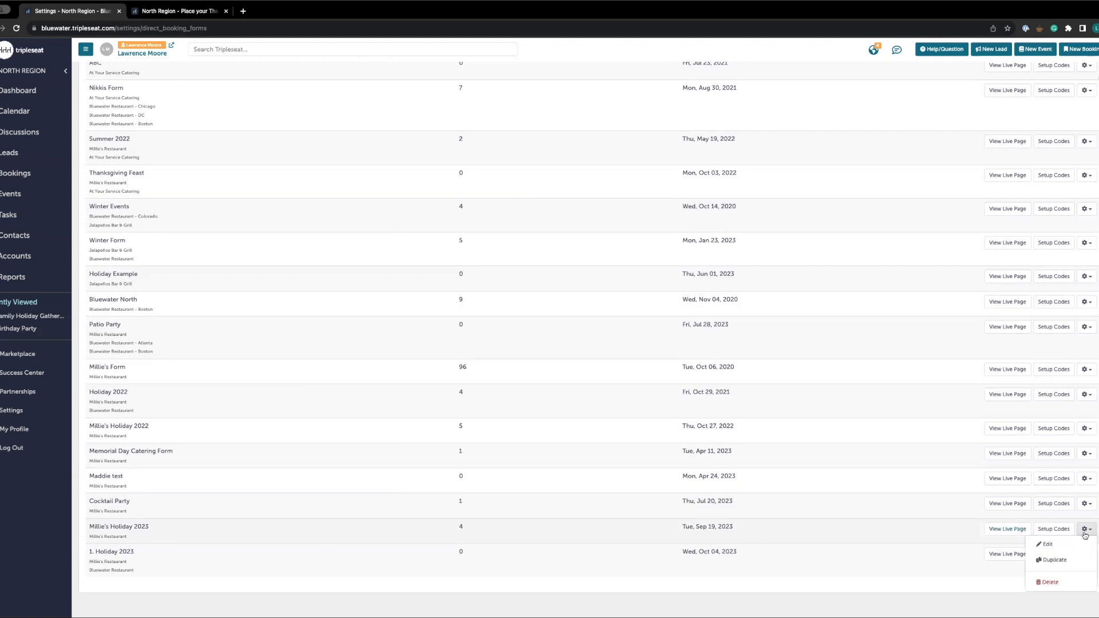
click(1057, 549)
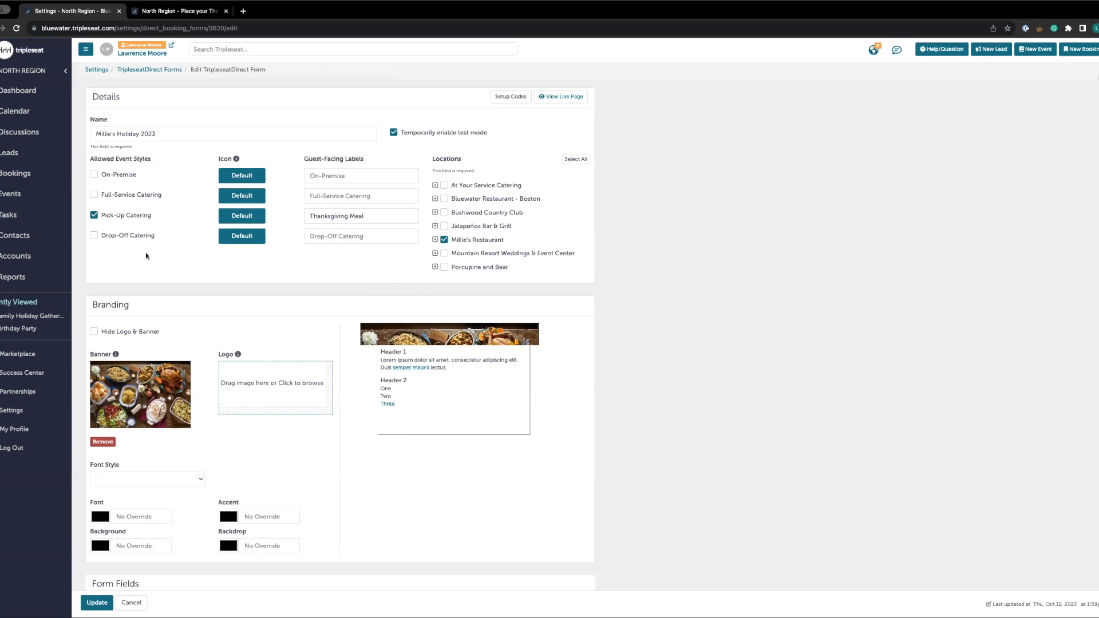
Review the form's Pick-Up Catering guest-facing label, branding, form fields and selected menus
drag(381, 219, 297, 213)
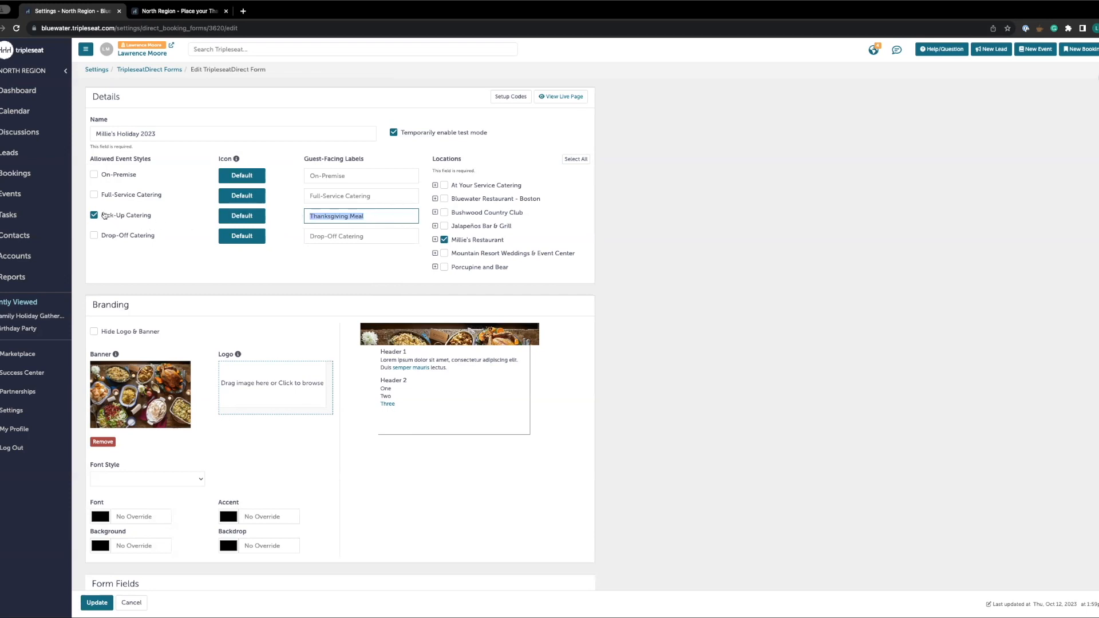
click(378, 217)
click(680, 320)
scroll(255, 283, down, 1)
scroll(255, 284, down, 3)
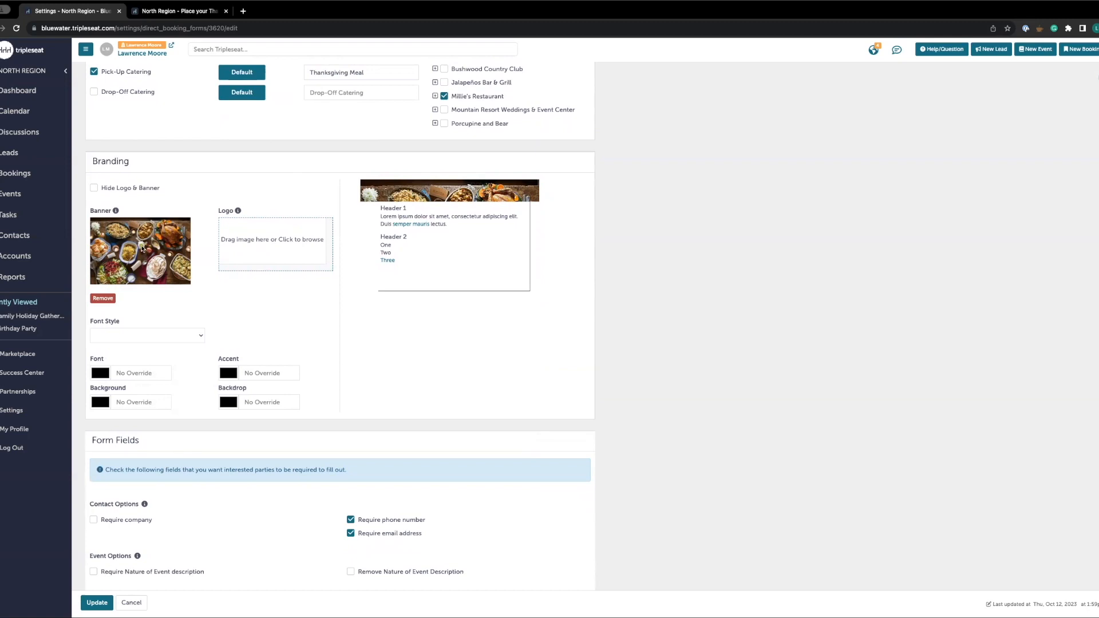
click(159, 337)
click(160, 337)
scroll(225, 360, down, 2)
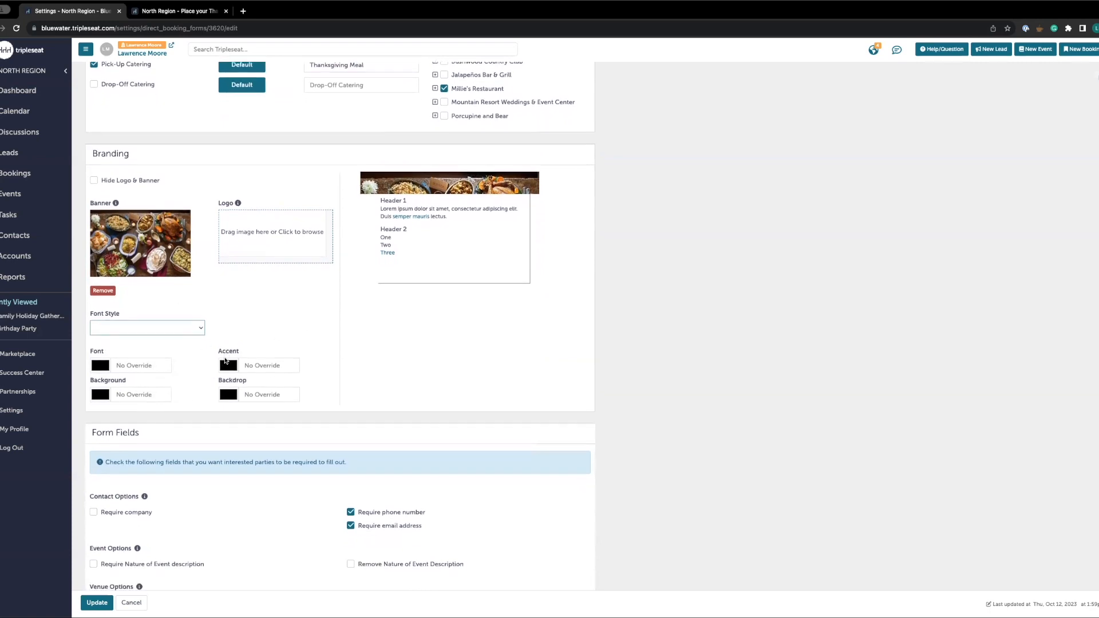
scroll(214, 384, down, 2)
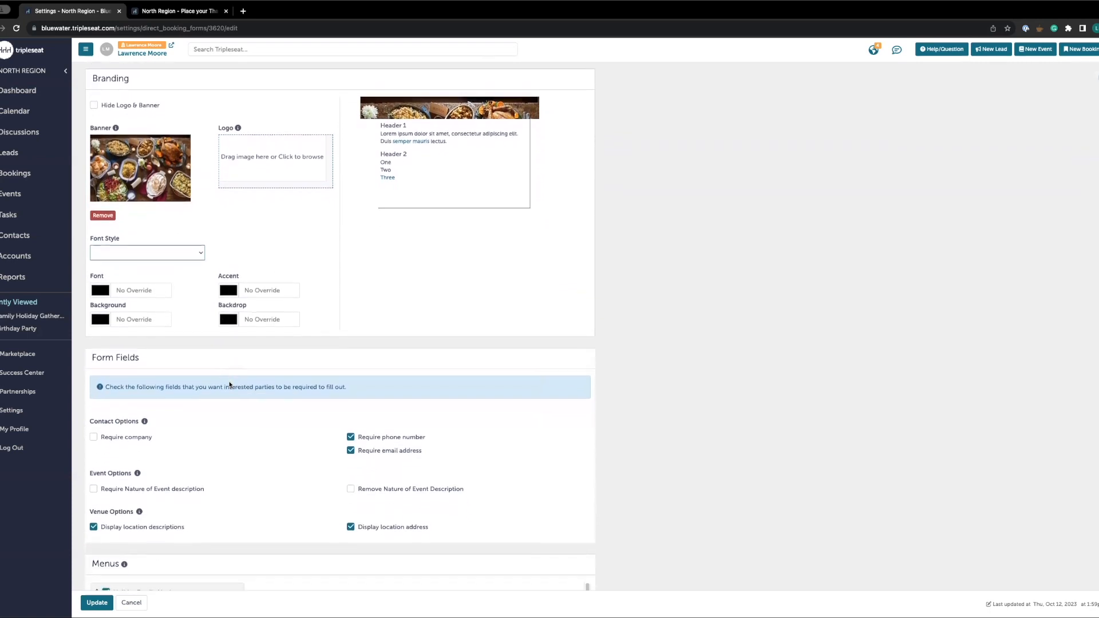
scroll(233, 373, down, 5)
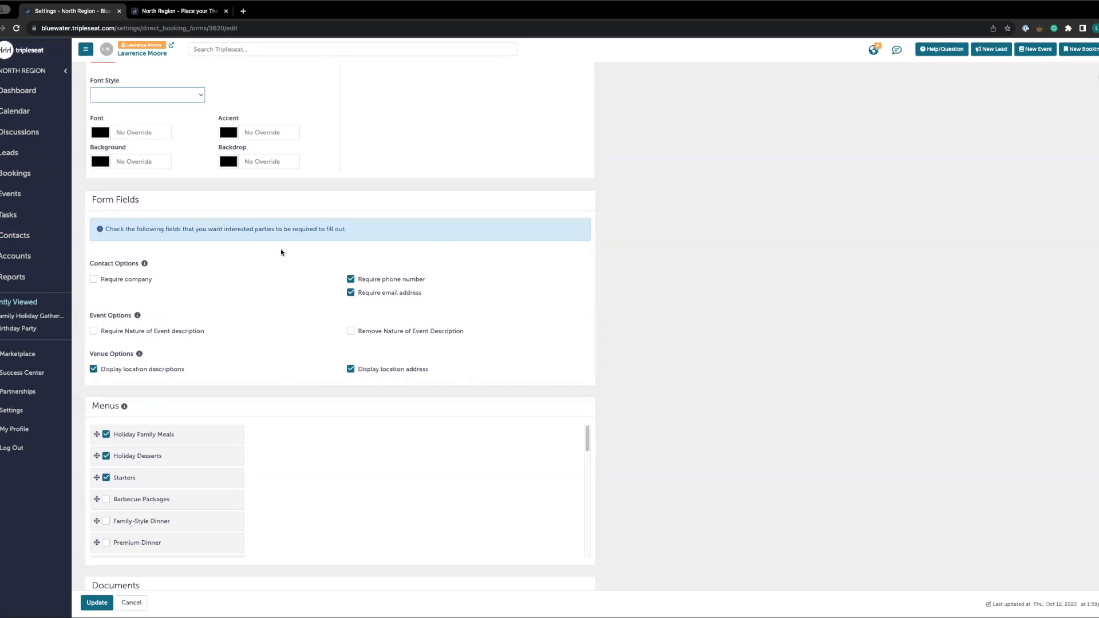
scroll(307, 289, down, 2)
scroll(307, 289, down, 3)
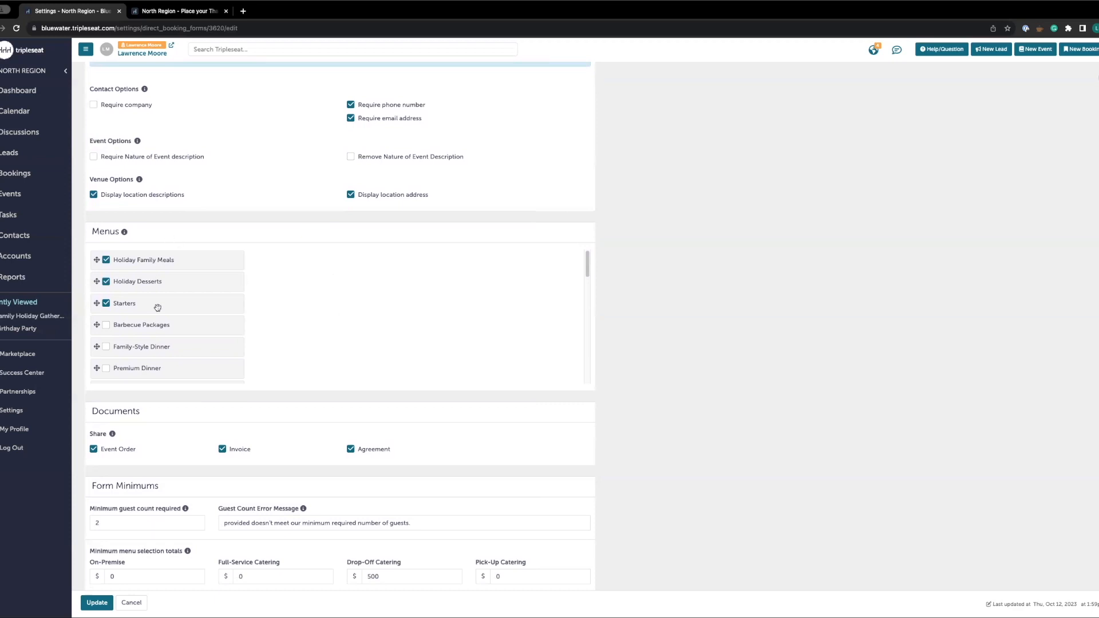
scroll(174, 335, down, 1)
scroll(174, 336, up, 2)
scroll(329, 344, down, 2)
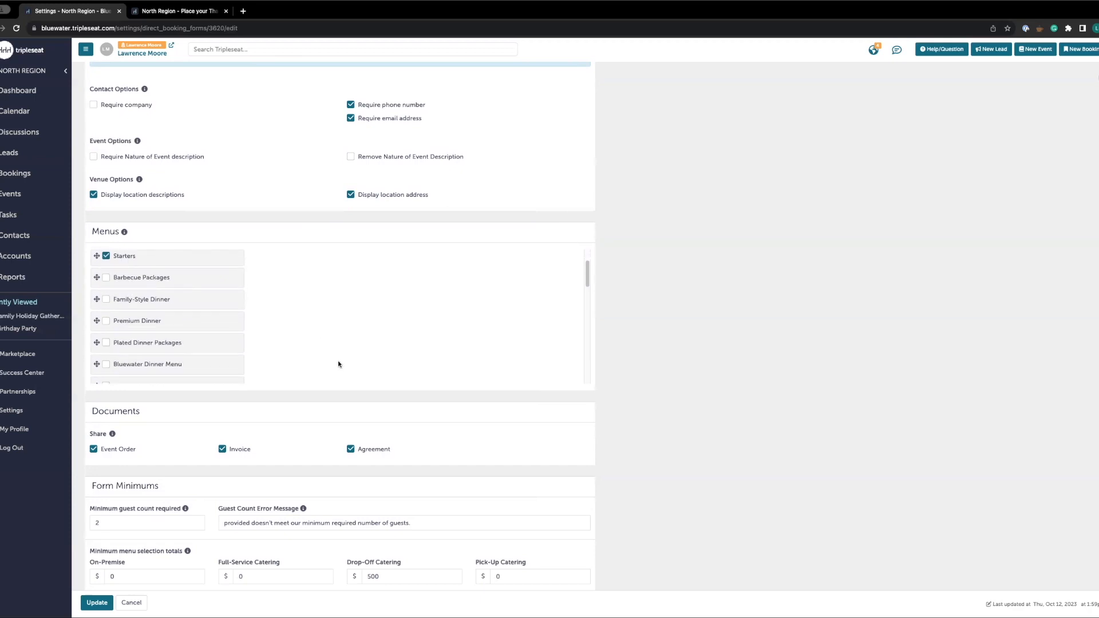
scroll(331, 337, up, 2)
scroll(461, 451, down, 5)
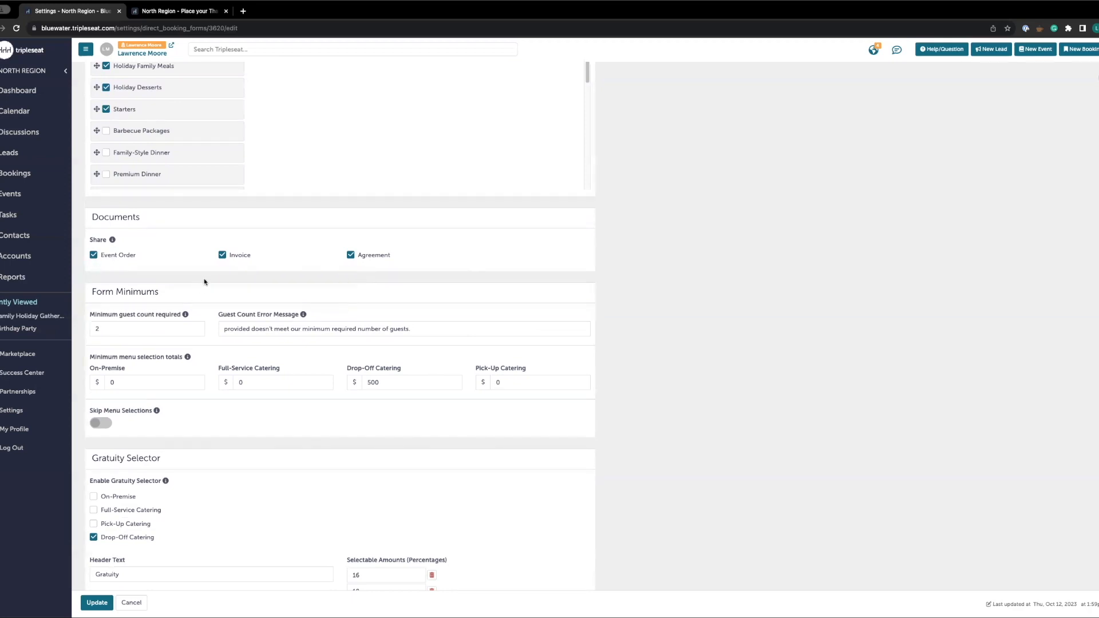
Toggle the Agreement and Invoice document sharing options off and back on
click(350, 254)
click(223, 258)
click(223, 256)
click(352, 256)
Review the form minimums, including the guest count, error message and Pick-Up Catering minimum
scroll(318, 363, down, 2)
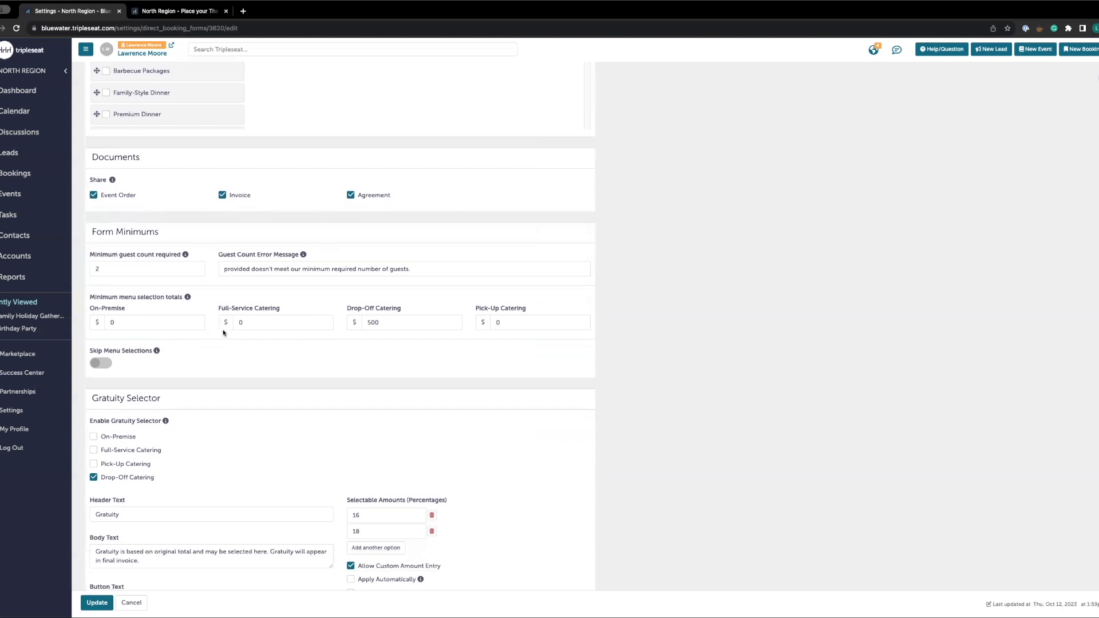
scroll(223, 332, down, 1)
click(117, 257)
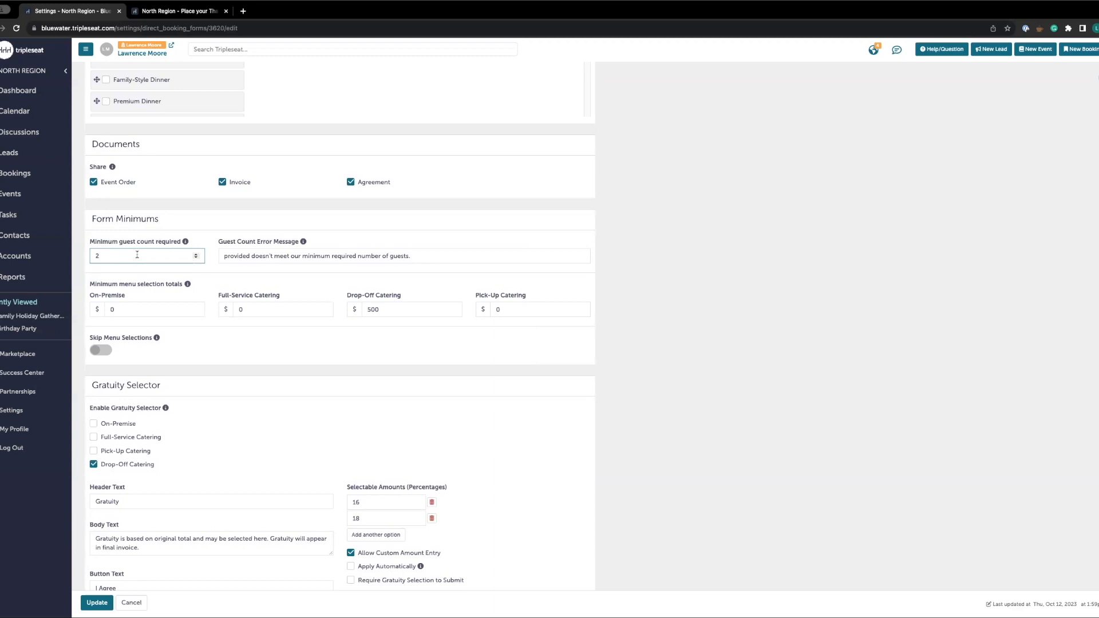
click(143, 259)
drag(420, 261, 220, 252)
click(504, 254)
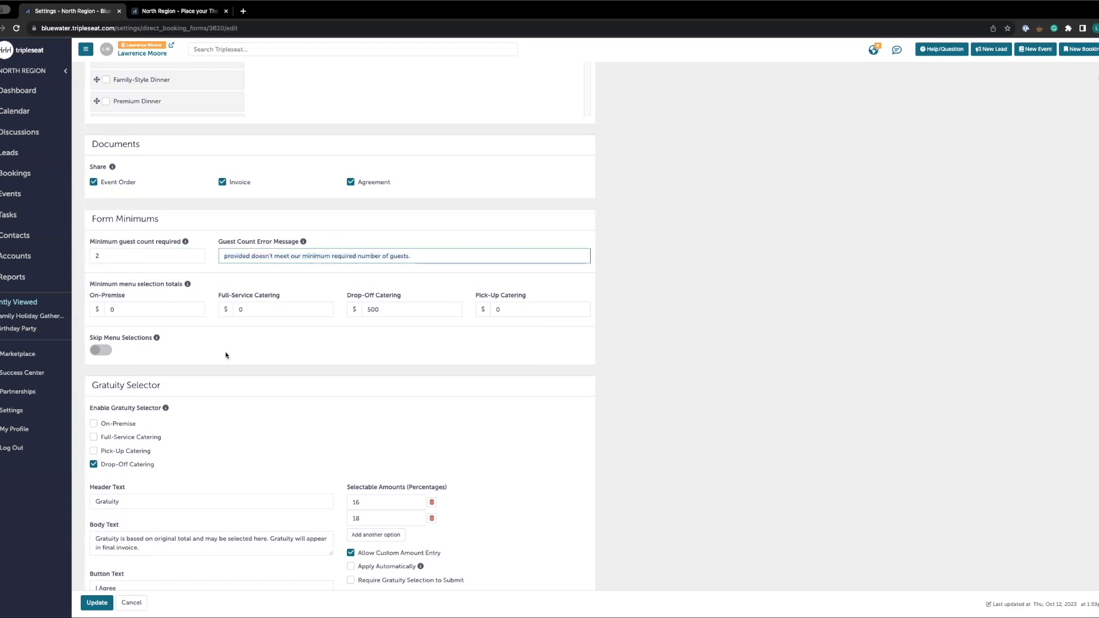
click(244, 343)
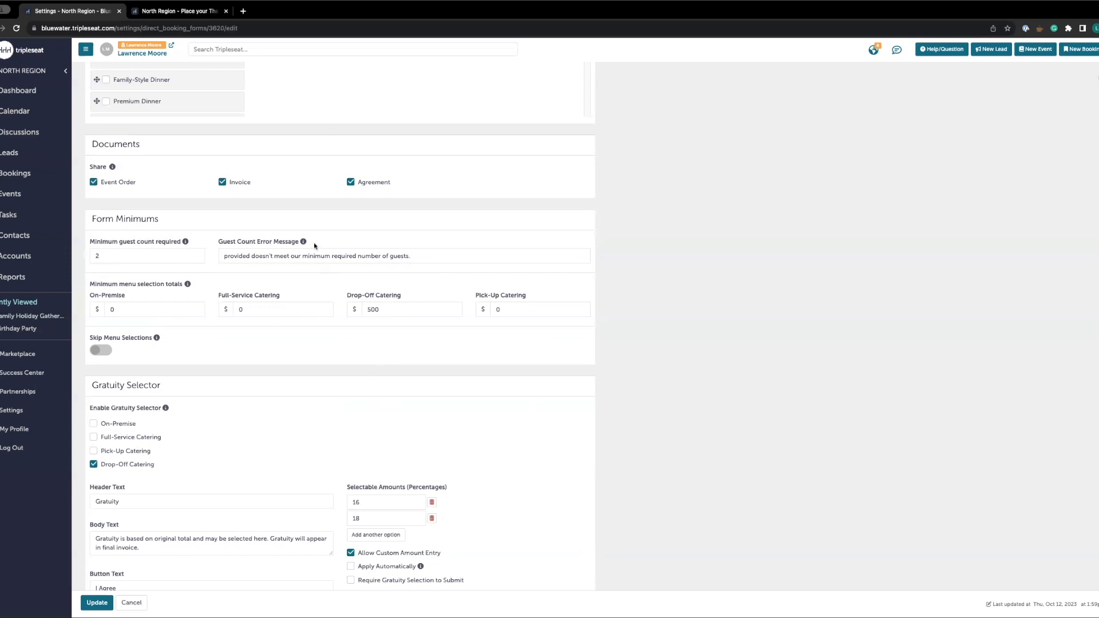
click(515, 309)
Review the gratuity selector and page setup sections, including the header text and terms and conditions
scroll(308, 481, down, 1)
scroll(308, 481, down, 4)
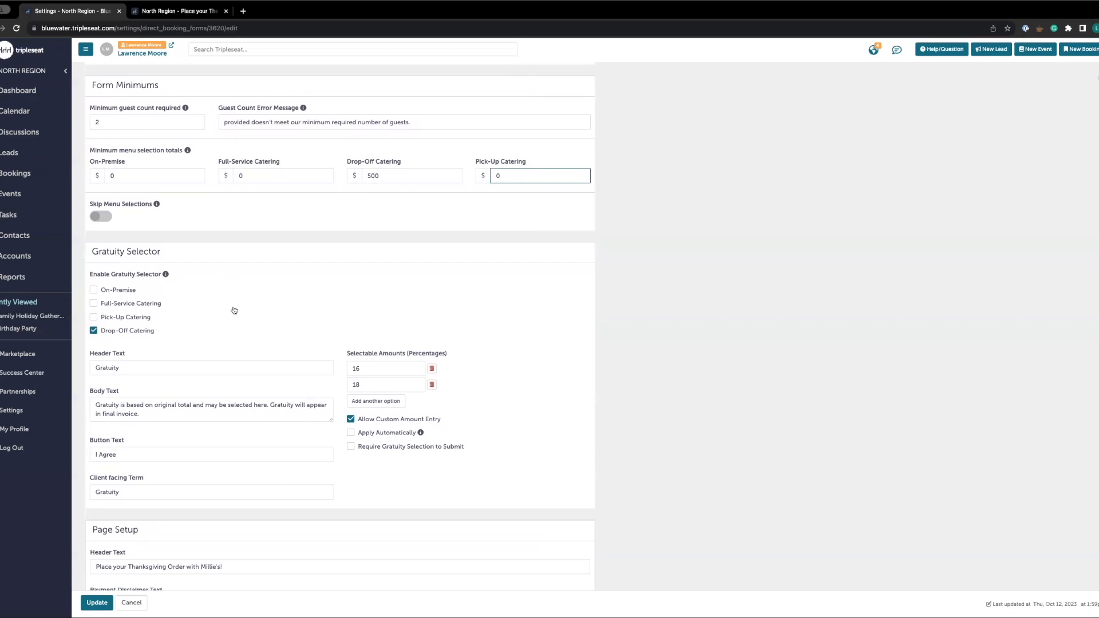
scroll(238, 313, down, 1)
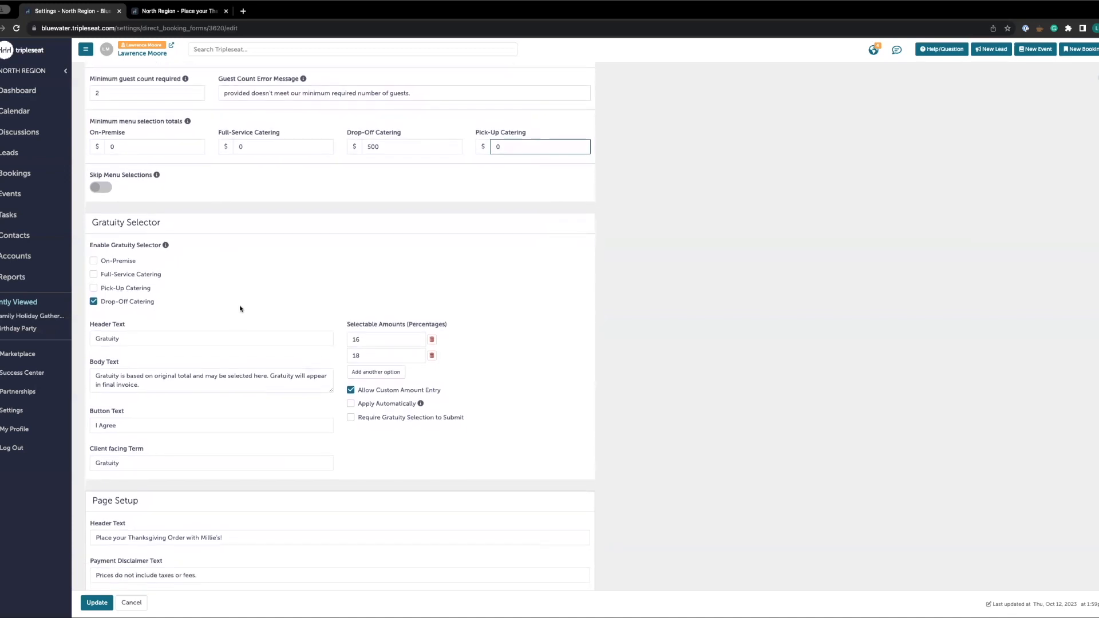
scroll(240, 307, down, 3)
scroll(241, 303, down, 1)
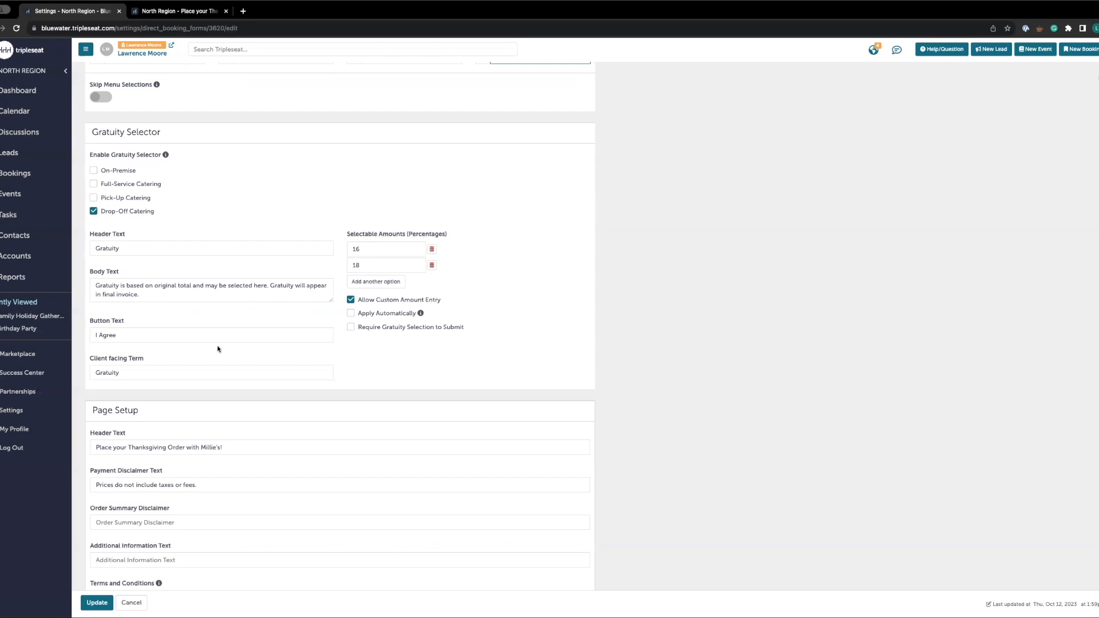
scroll(260, 393, down, 1)
scroll(422, 401, down, 1)
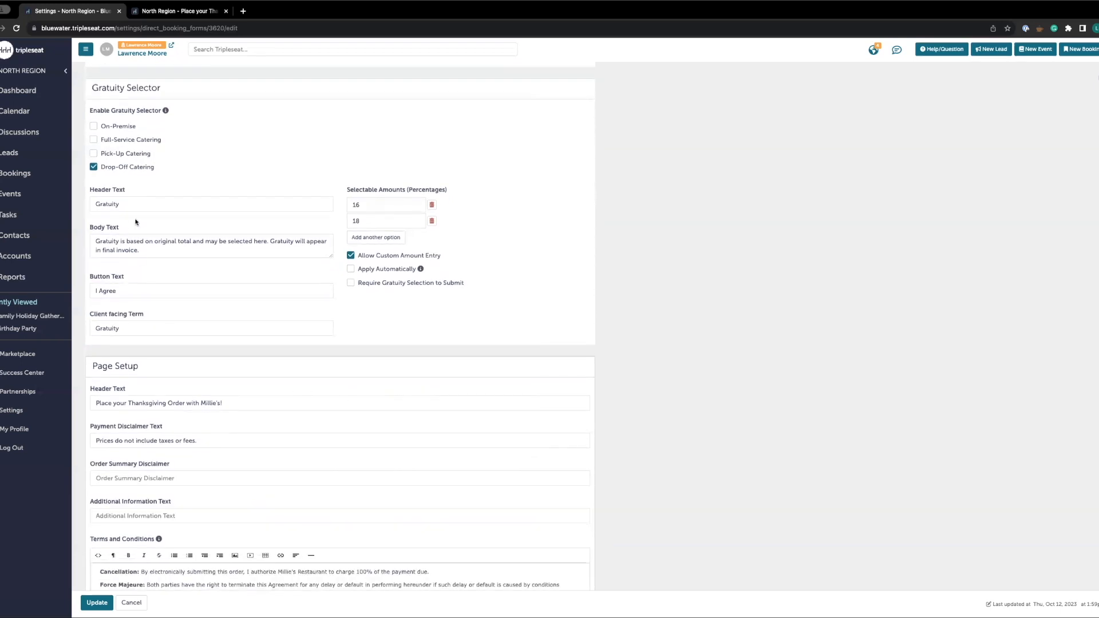
click(140, 205)
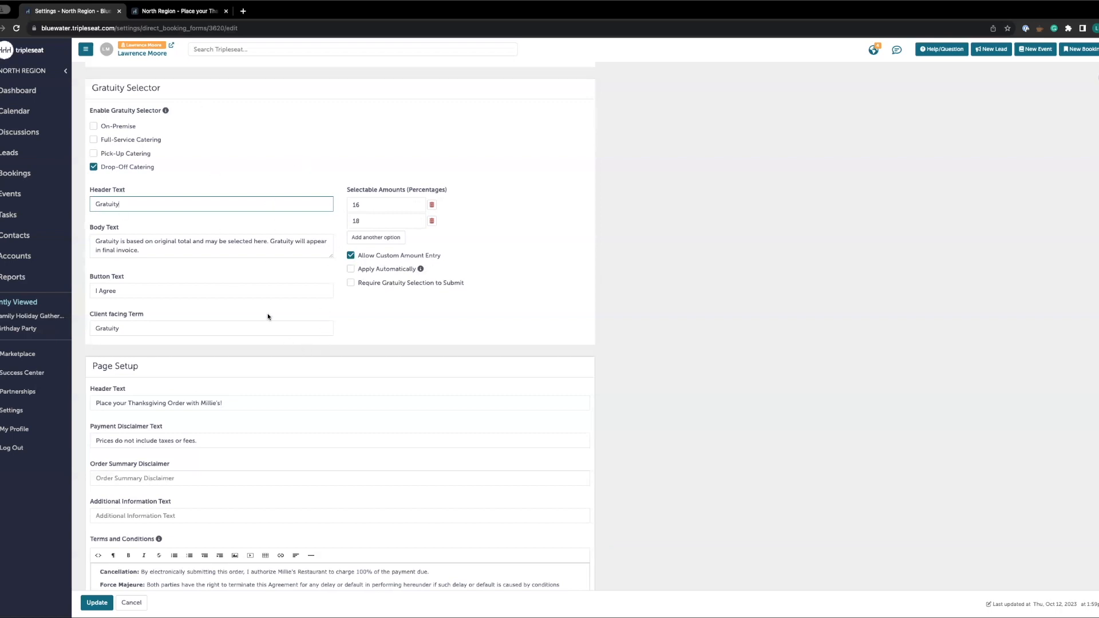
scroll(267, 317, down, 3)
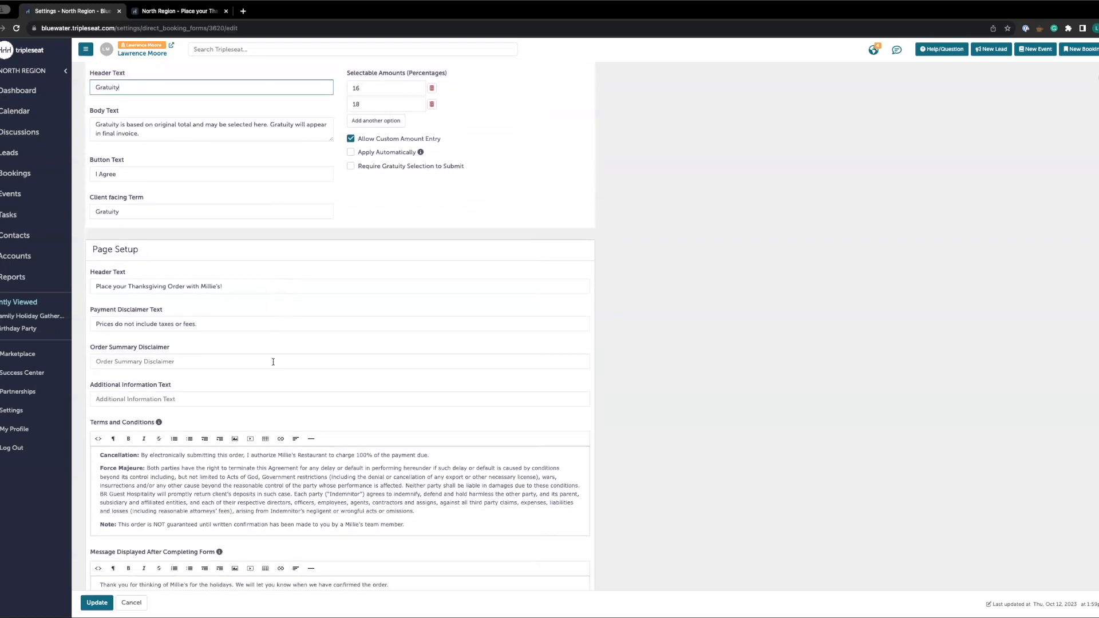
scroll(273, 362, down, 3)
scroll(290, 352, down, 1)
click(256, 155)
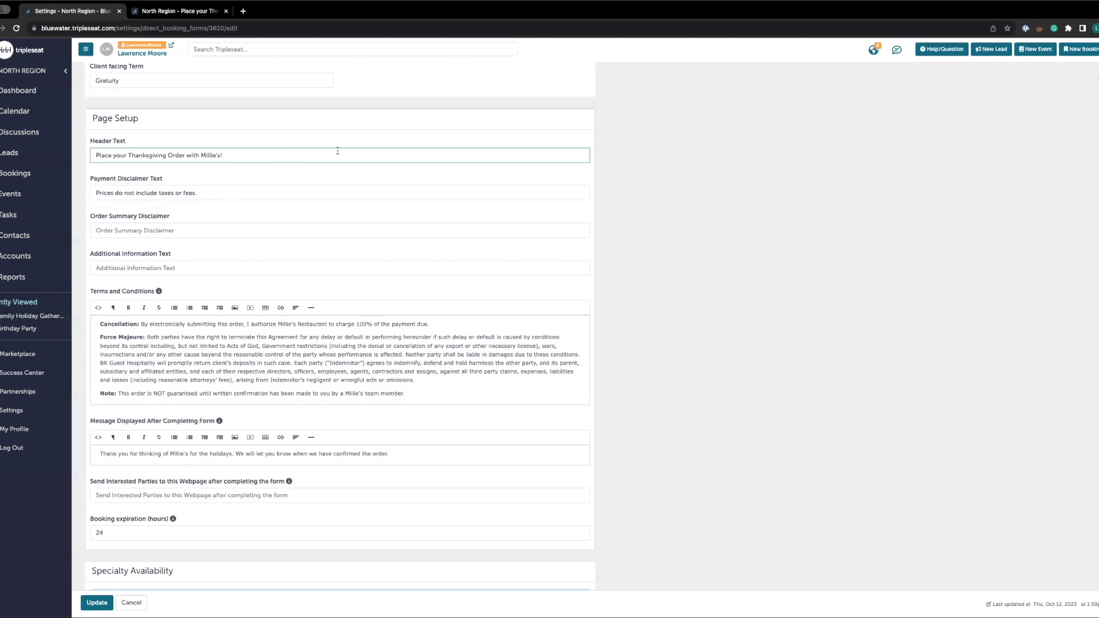
scroll(338, 151, down, 1)
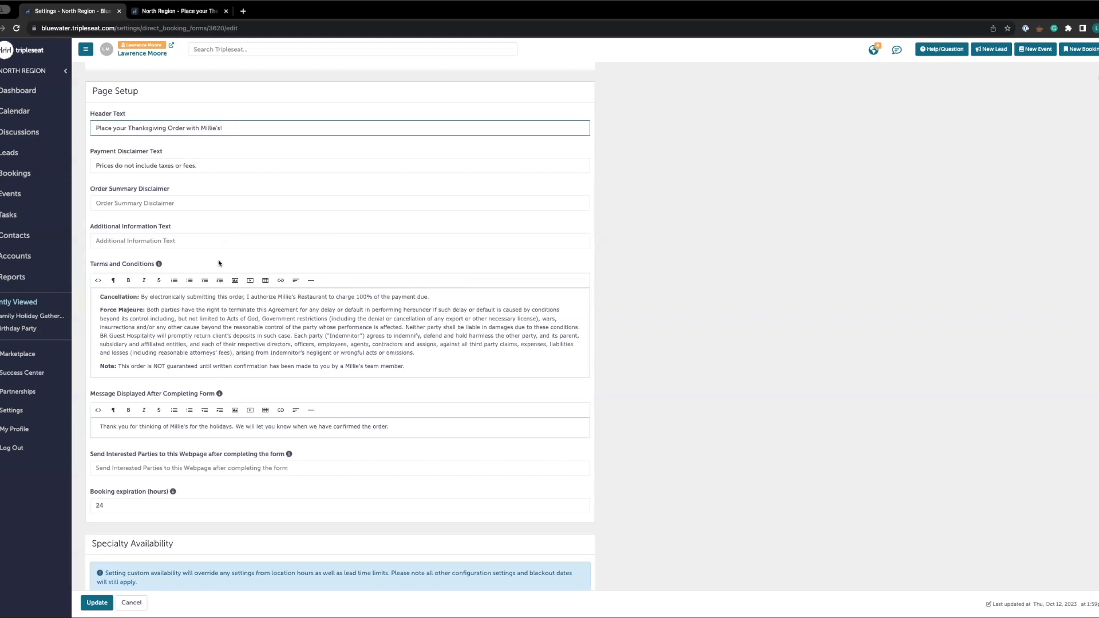
click(421, 368)
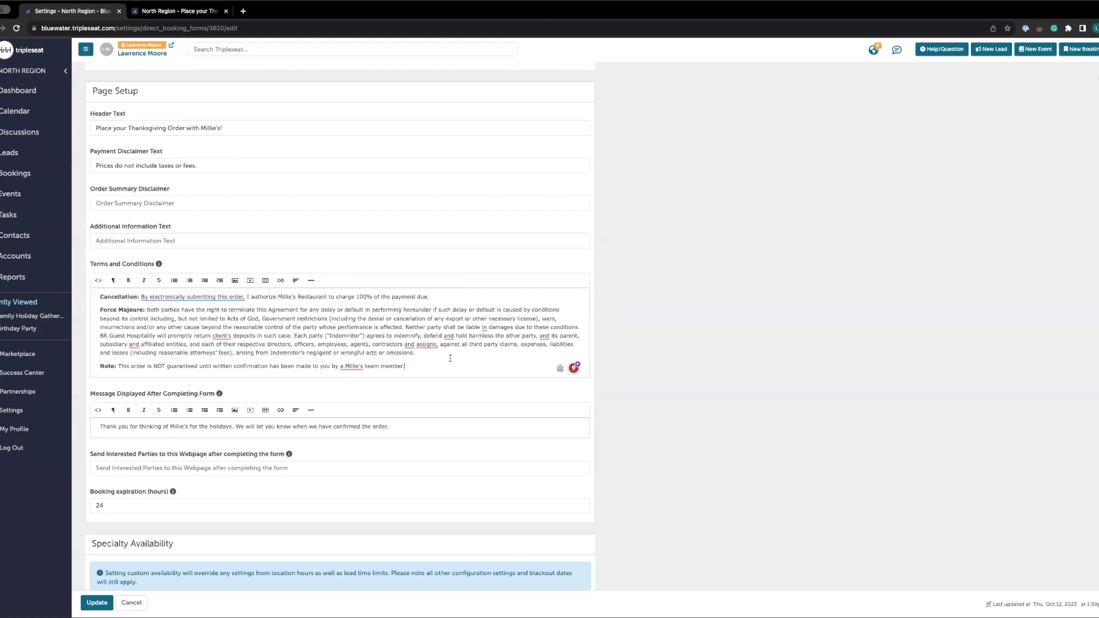
Review the post-submission message, redirect webpage and booking expiration fields of the form's page setup
scroll(451, 358, down, 3)
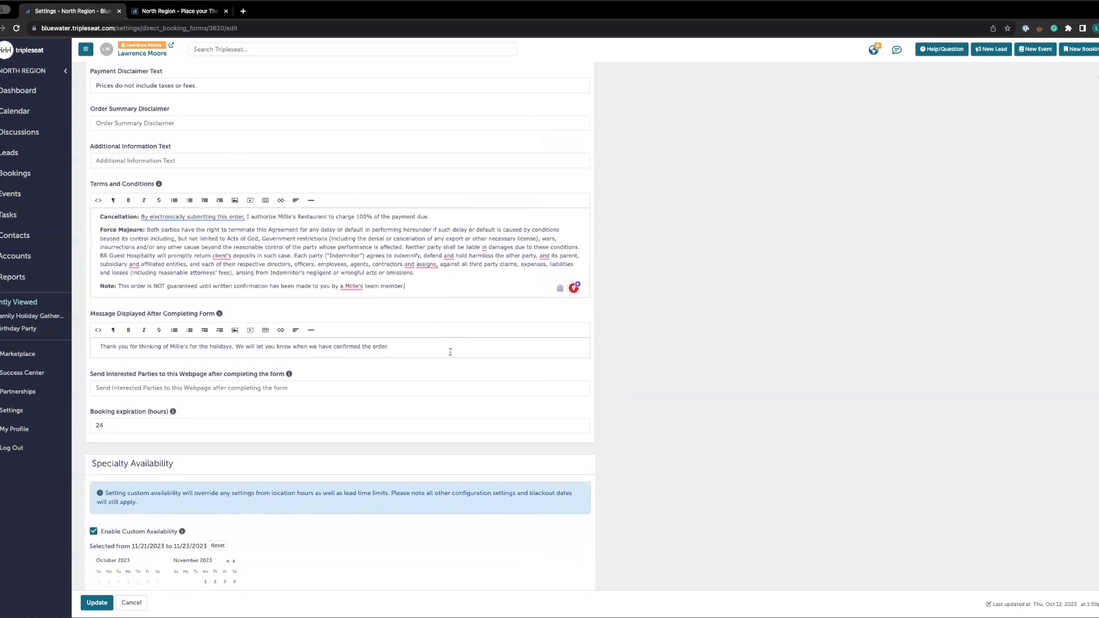
scroll(451, 352, down, 2)
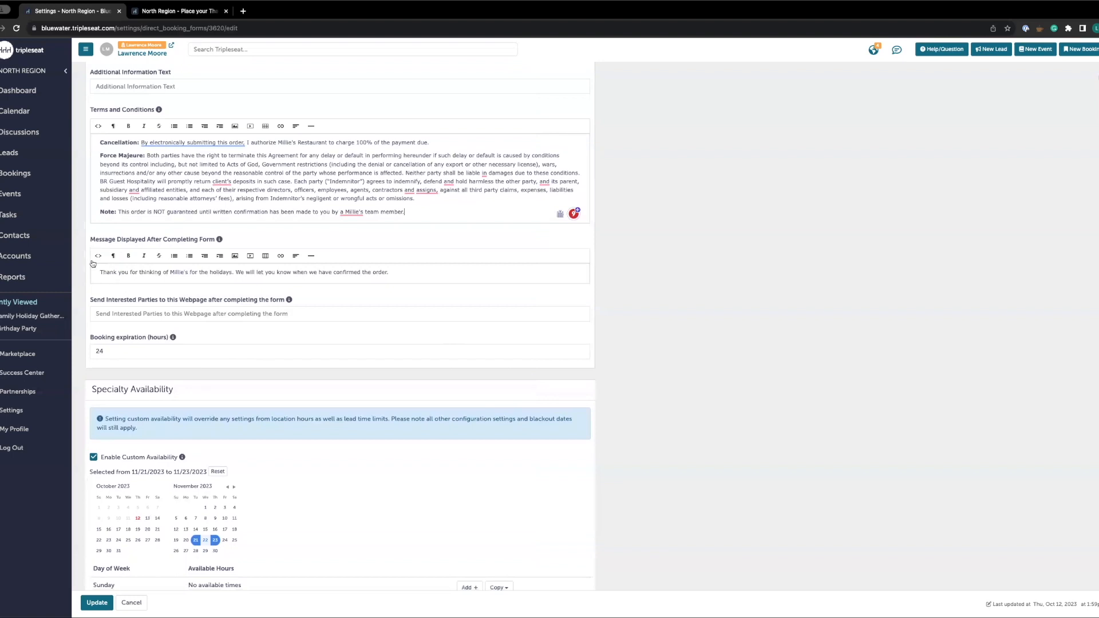
click(424, 275)
click(343, 313)
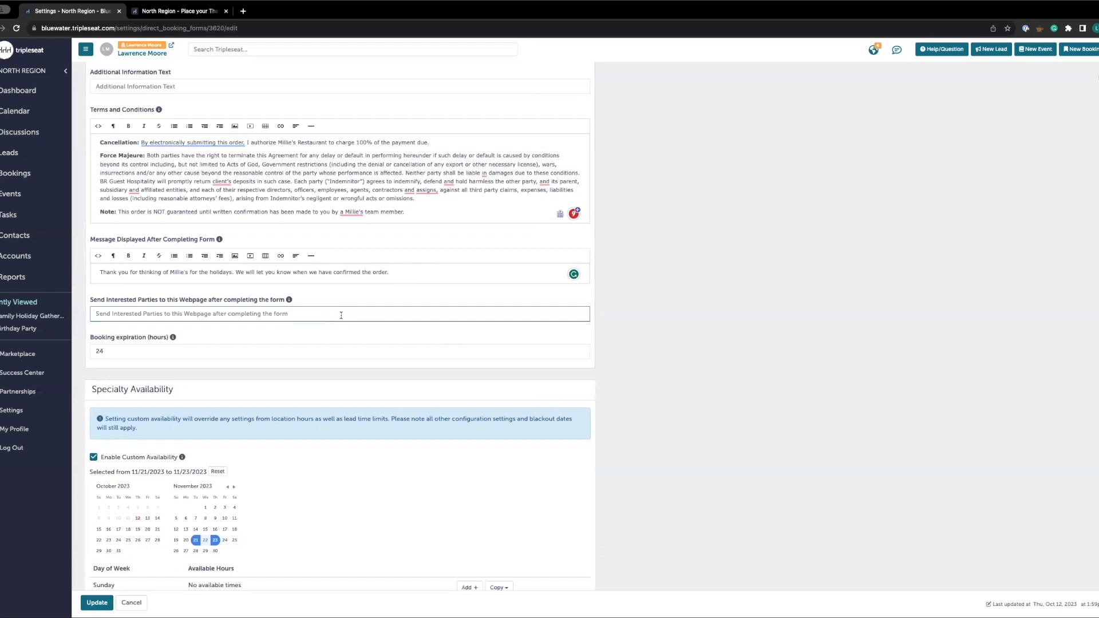
click(243, 352)
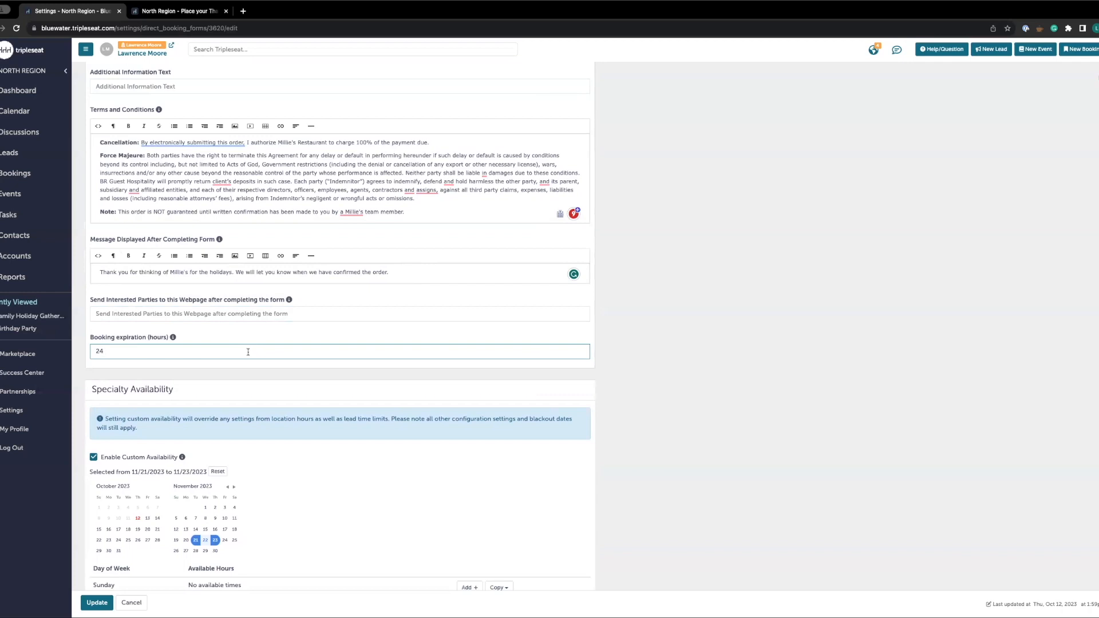
Review the Specialty Availability date range and weekday pickup hours, along with the lead time and event duration section
scroll(290, 400, down, 4)
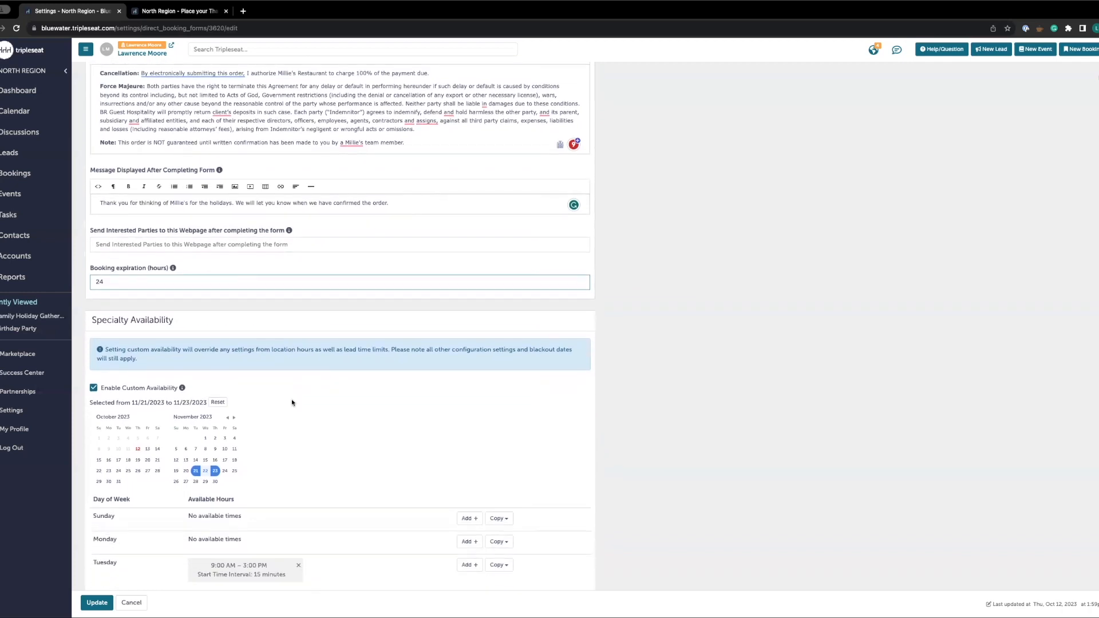
scroll(299, 401, down, 2)
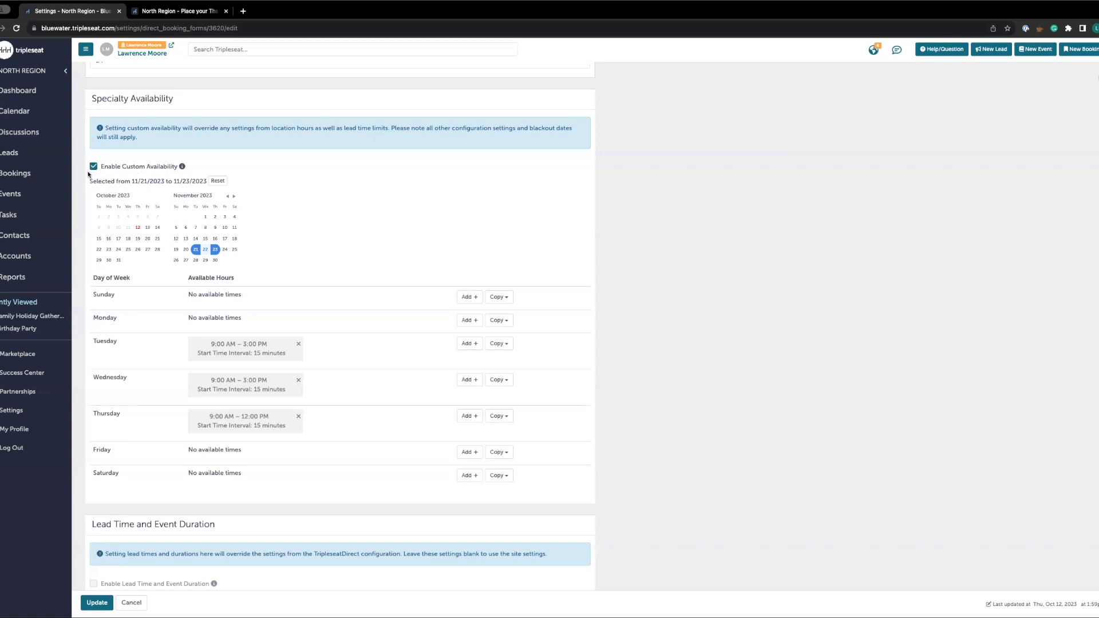
scroll(327, 369, down, 3)
scroll(338, 354, down, 2)
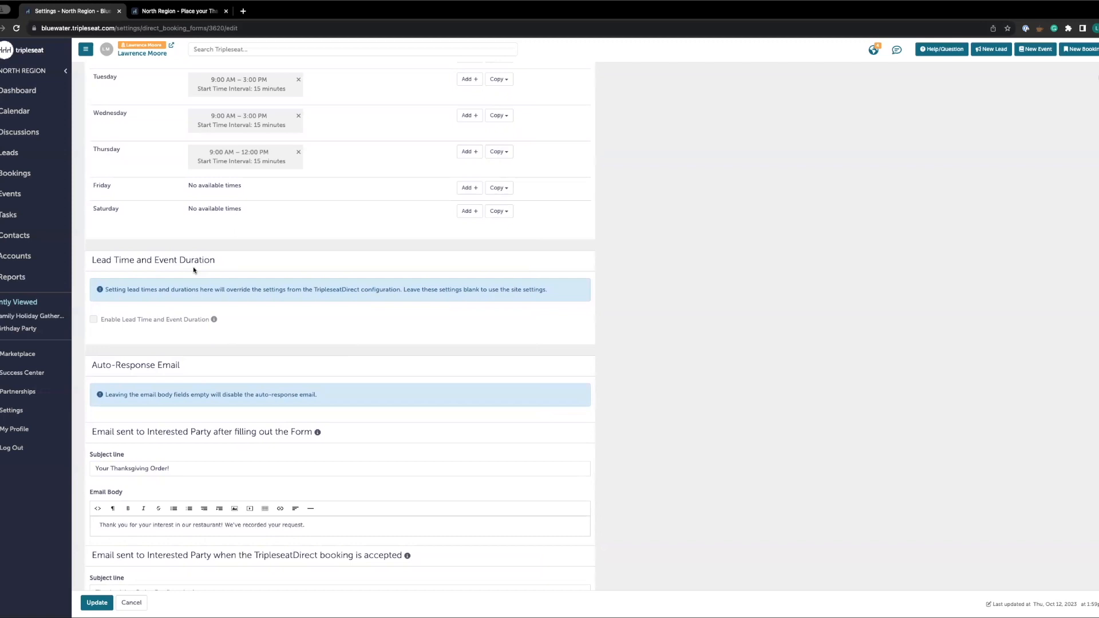
scroll(220, 309, up, 3)
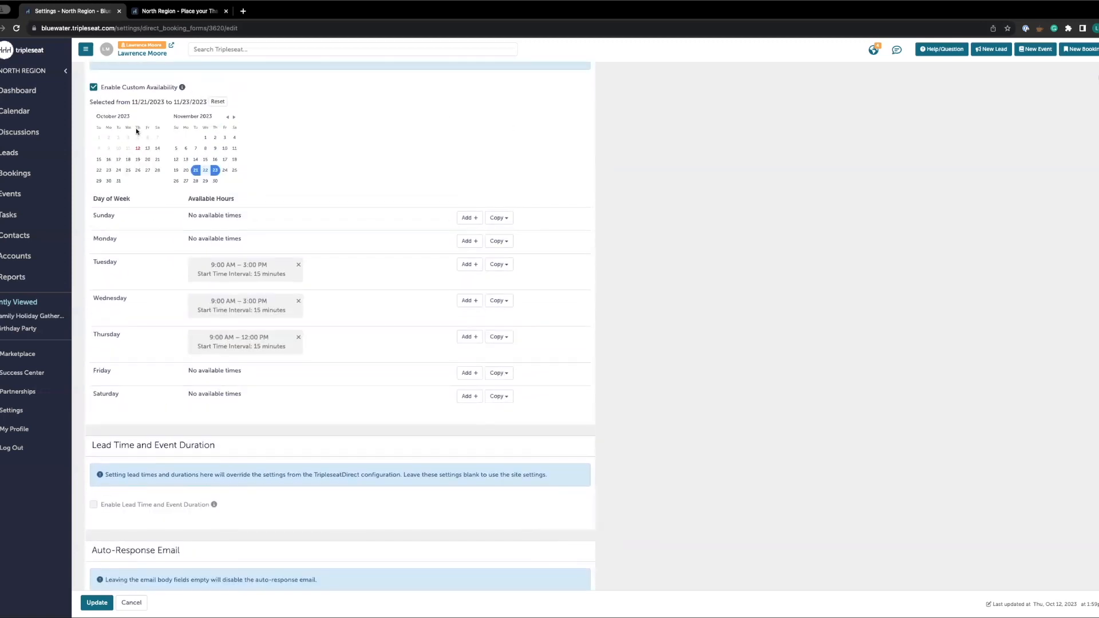
scroll(136, 129, up, 1)
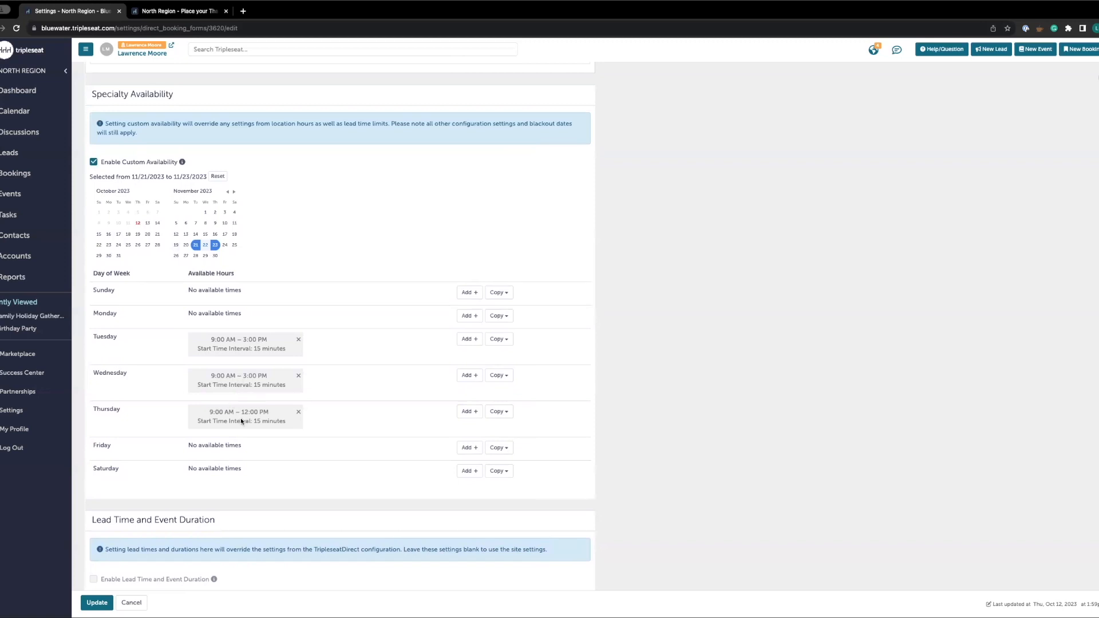
scroll(242, 406, down, 10)
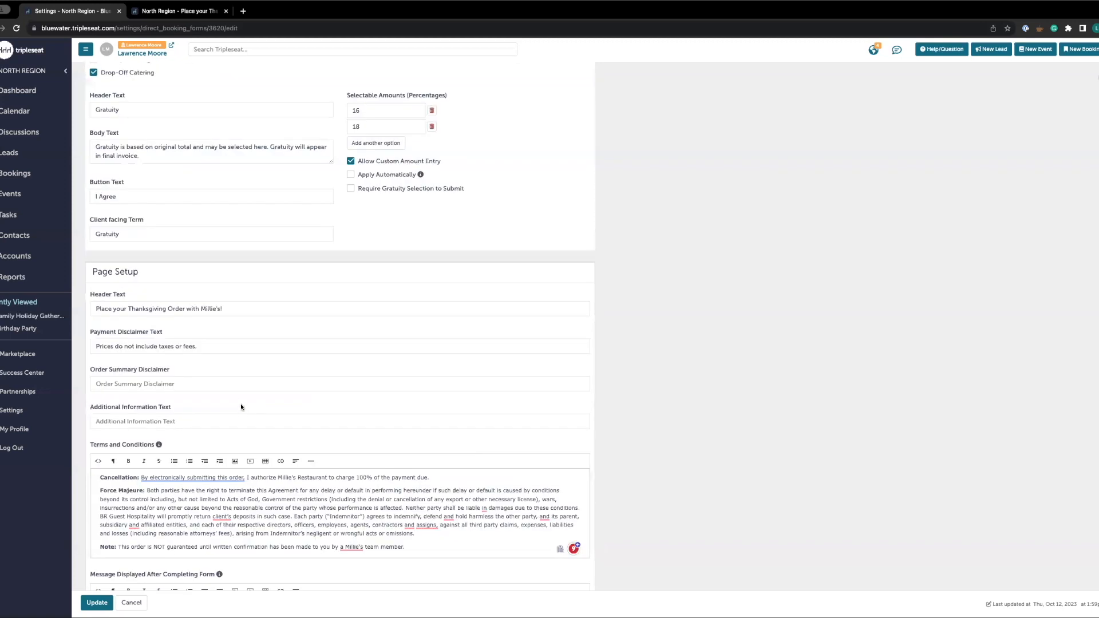
scroll(241, 406, up, 15)
scroll(215, 321, down, 20)
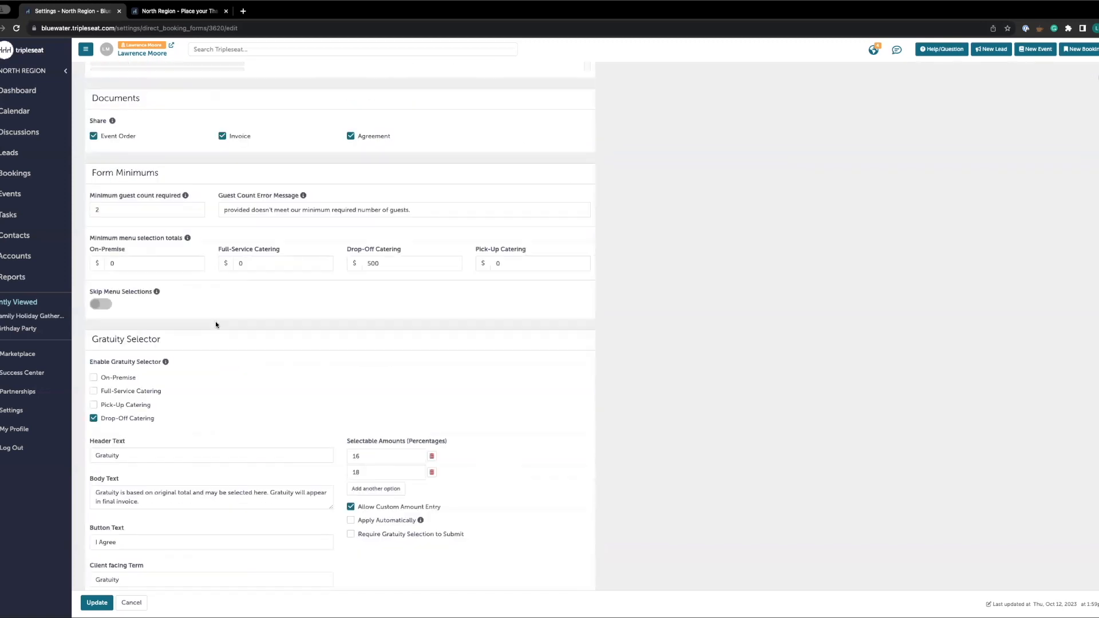
scroll(218, 325, down, 10)
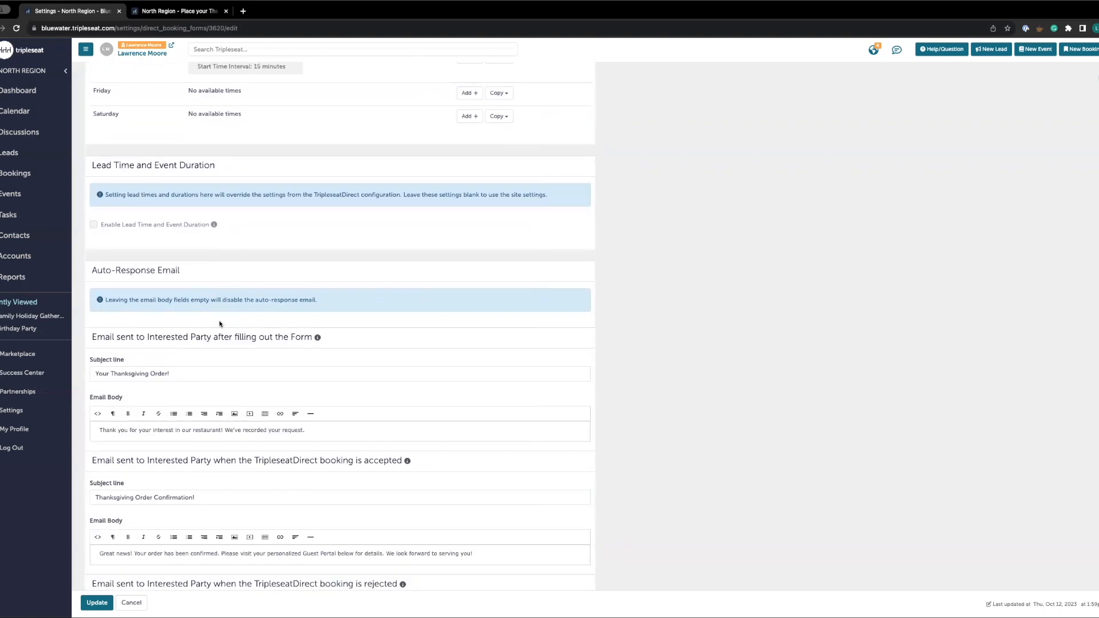
Review the auto-response email subjects and bodies for submitted, accepted and rejected bookings, plus the reply-to address
scroll(233, 308, down, 1)
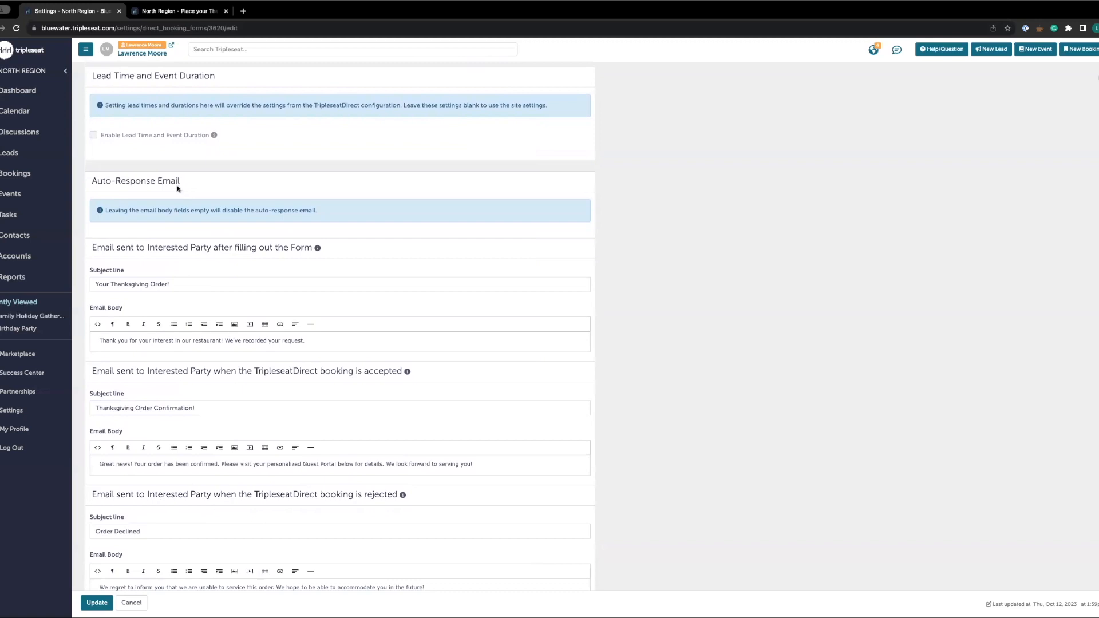
click(195, 288)
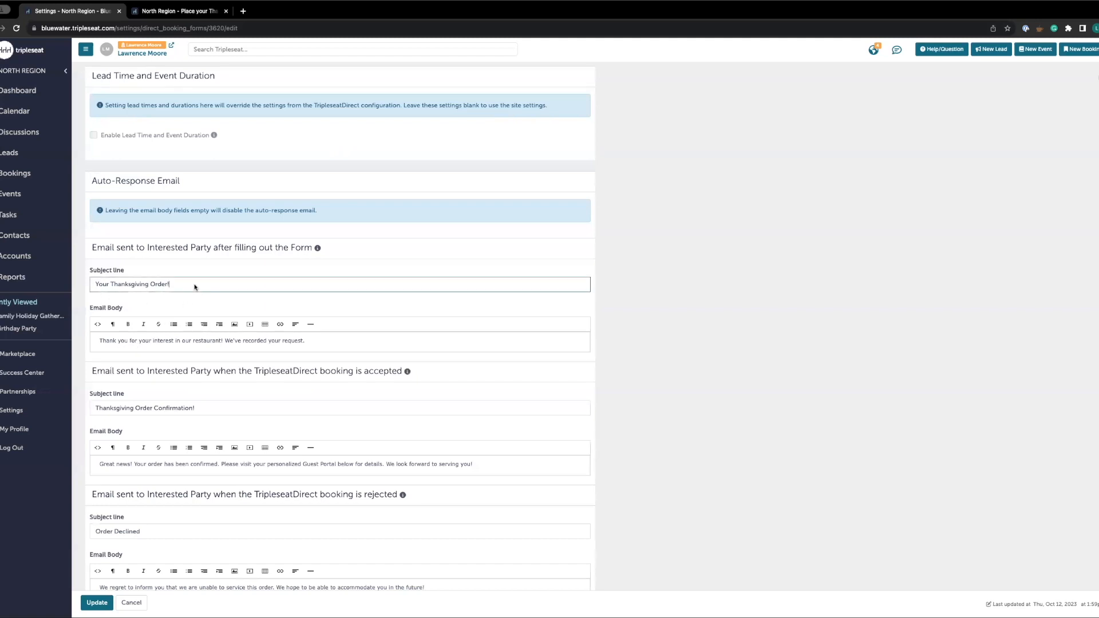
click(147, 345)
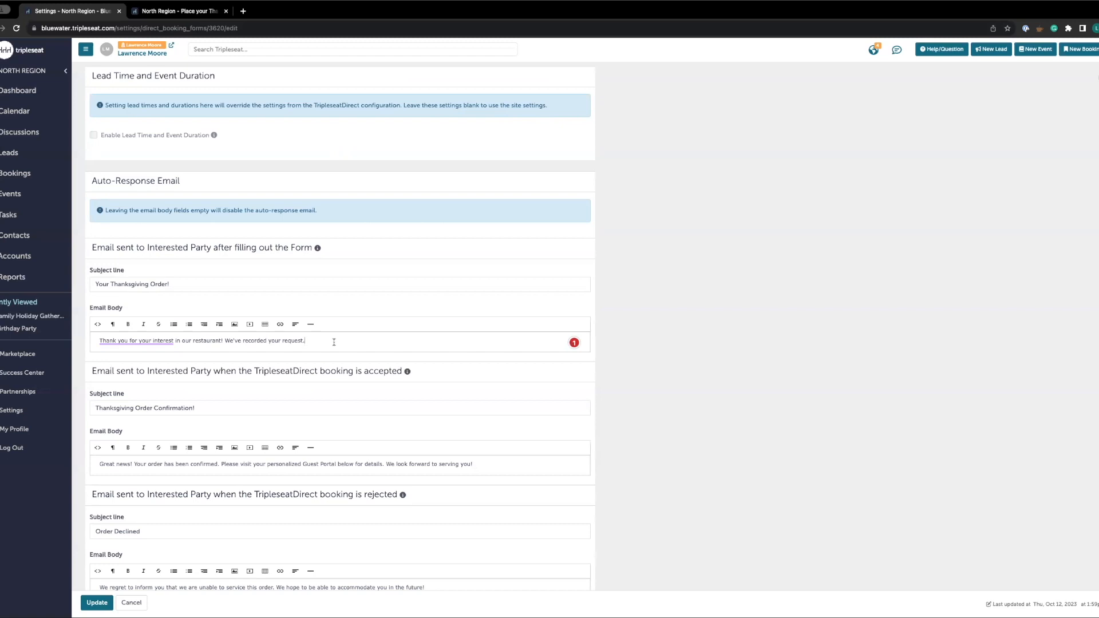
scroll(235, 417, down, 3)
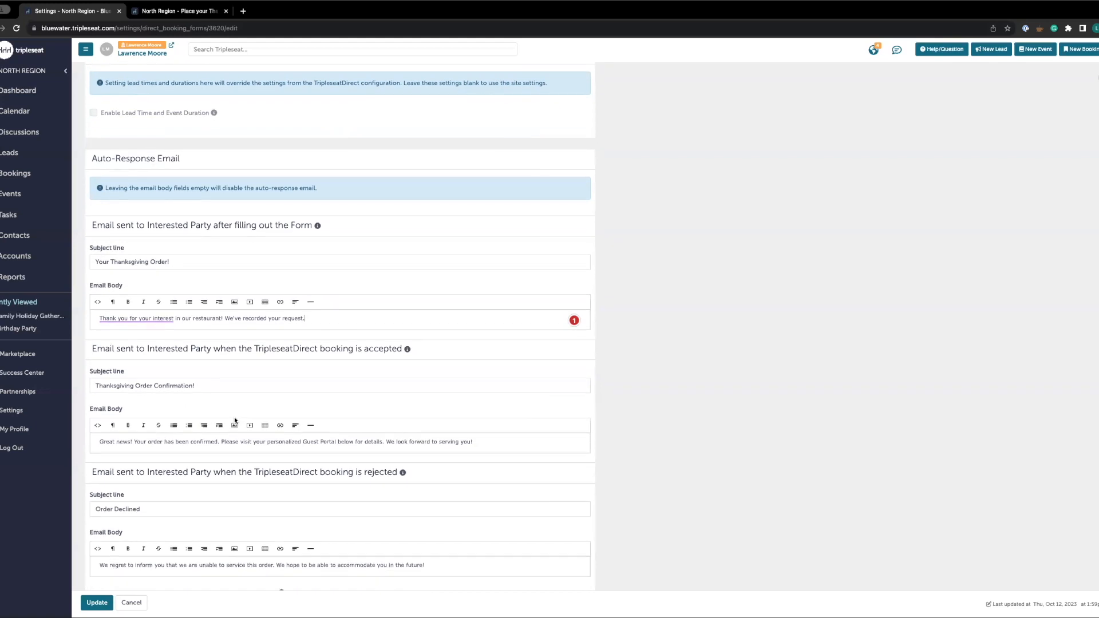
click(224, 296)
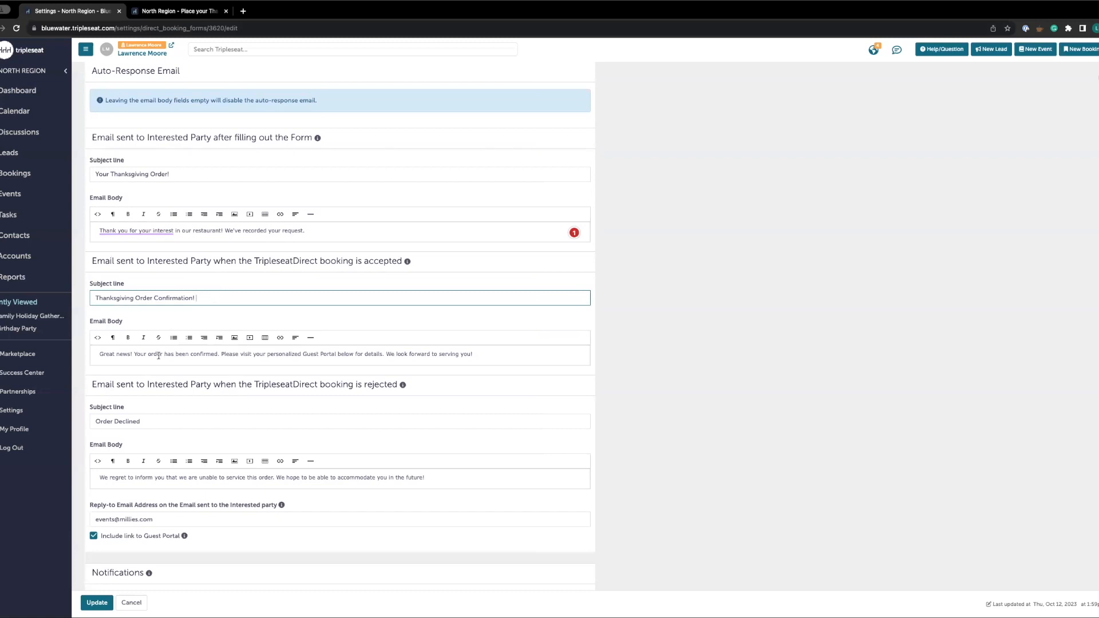
click(494, 360)
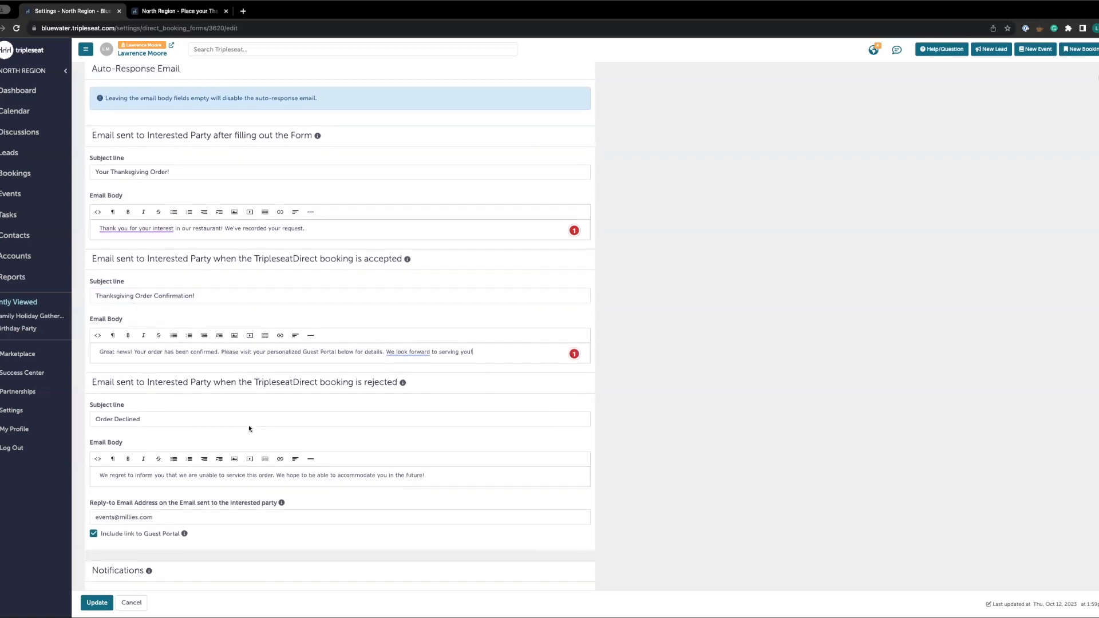
scroll(250, 426, down, 3)
scroll(253, 410, down, 1)
click(164, 334)
click(462, 392)
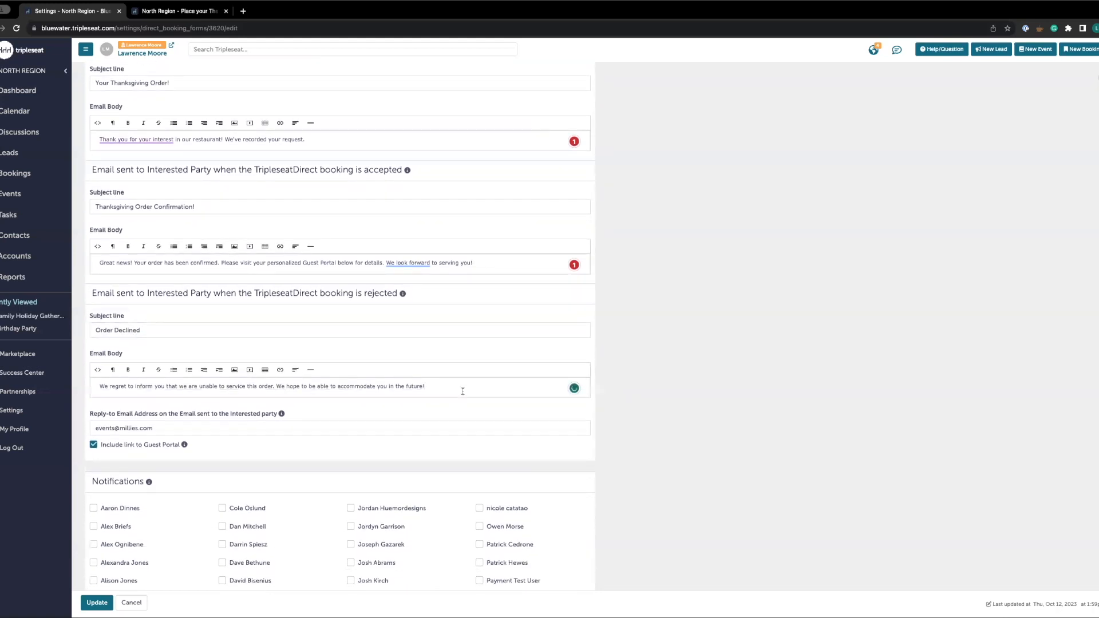
scroll(357, 426, down, 3)
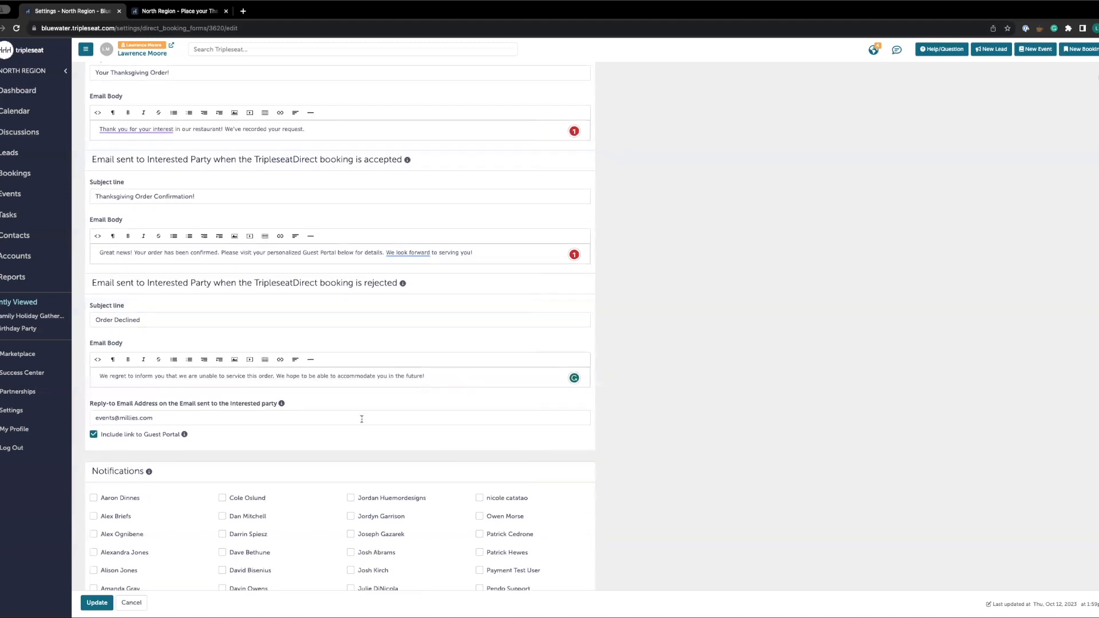
click(175, 363)
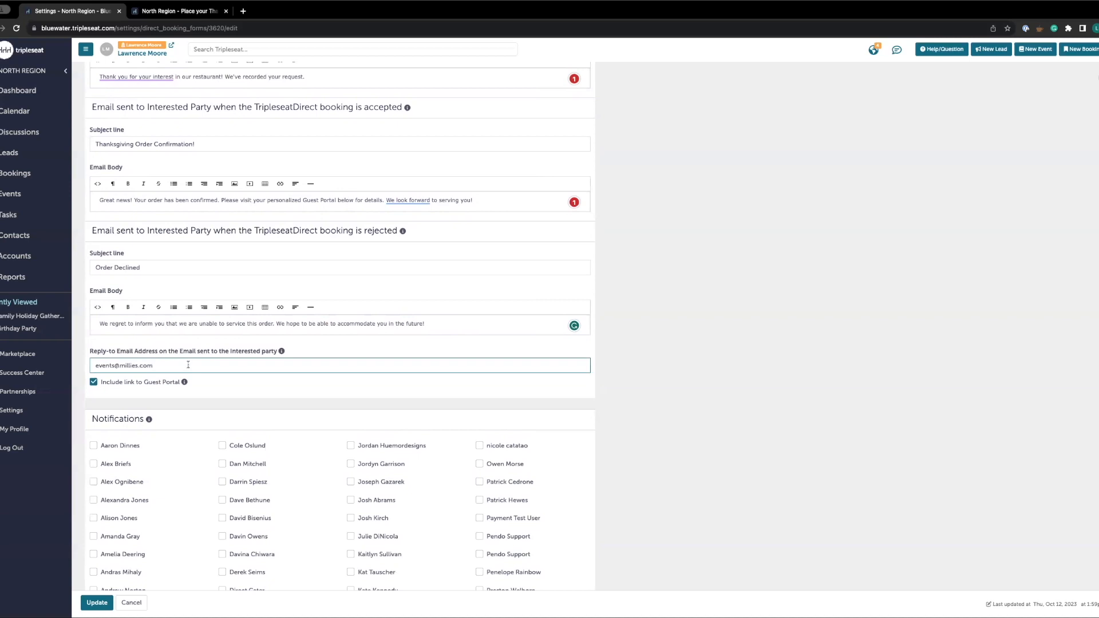
Look through the notification recipients list and the non-Tripleseat user email field, then return to the top of the form
scroll(195, 360, down, 2)
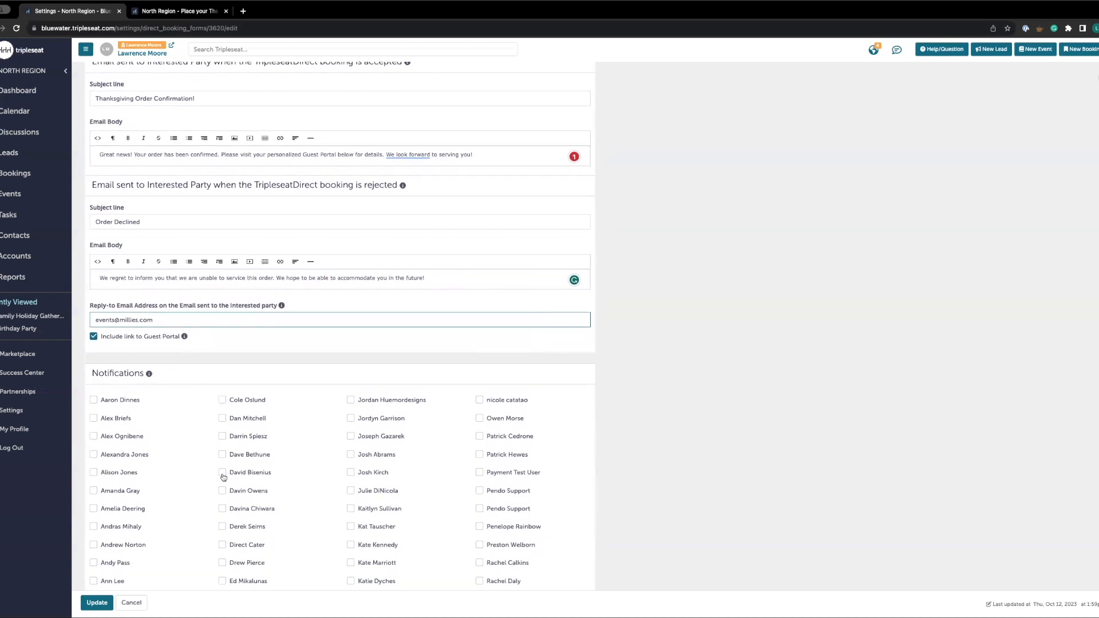
scroll(223, 477, down, 5)
scroll(226, 477, up, 1)
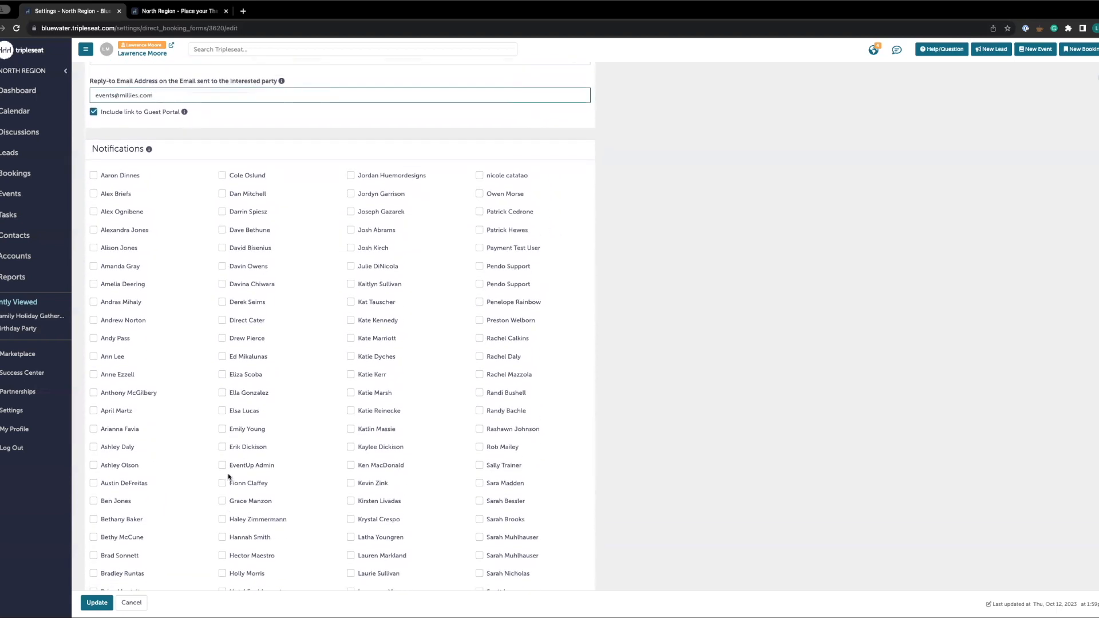
scroll(235, 455, up, 1)
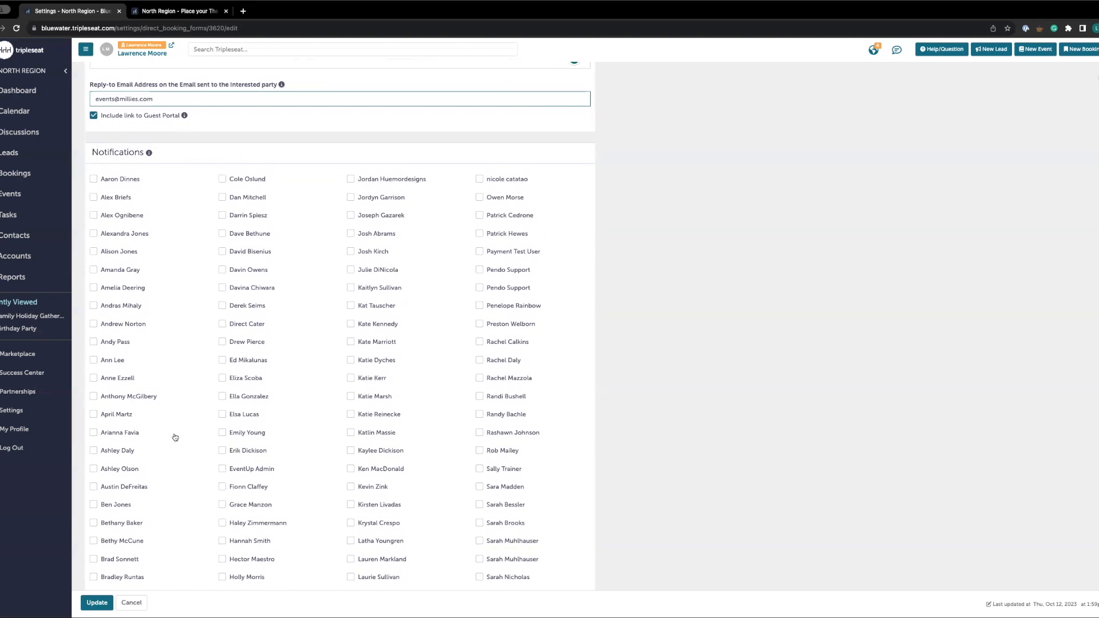
scroll(225, 427, down, 5)
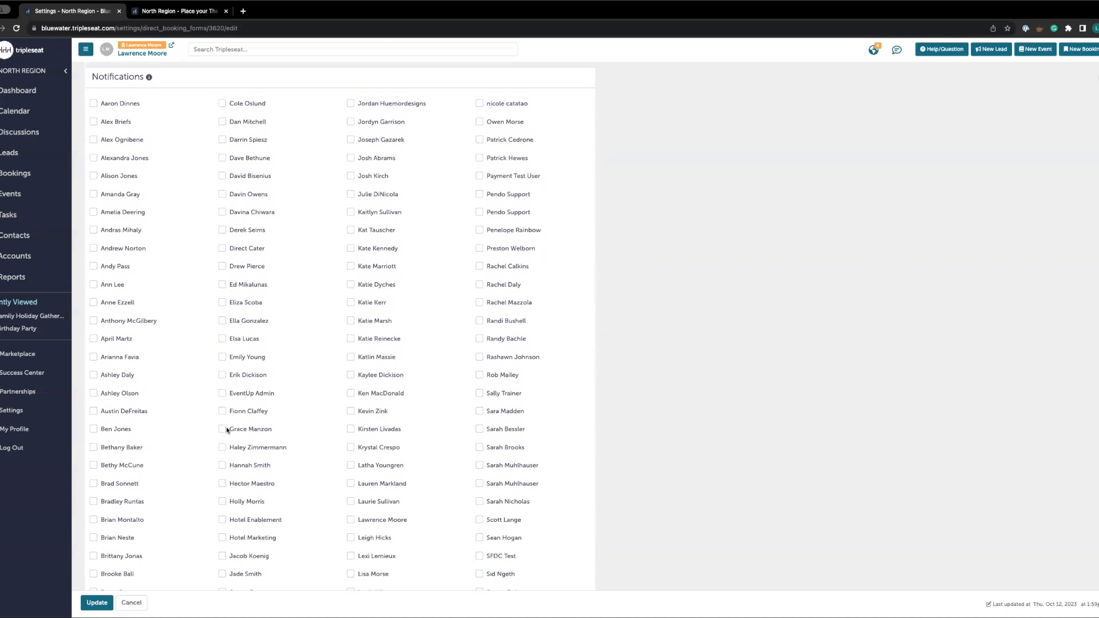
scroll(226, 430, down, 4)
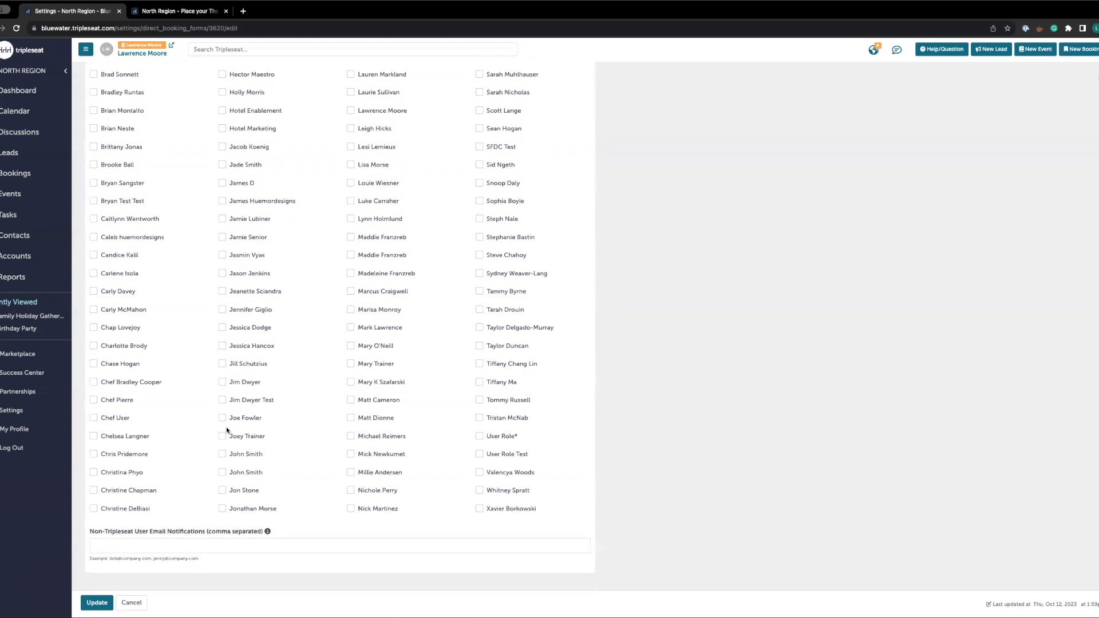
scroll(223, 403, up, 5)
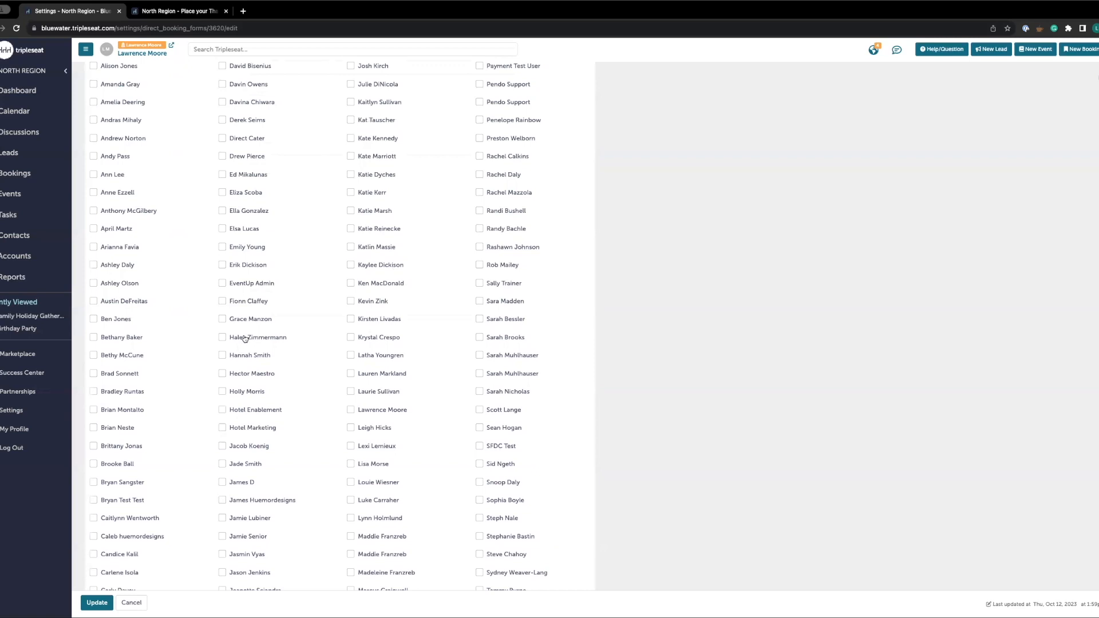
scroll(245, 338, up, 4)
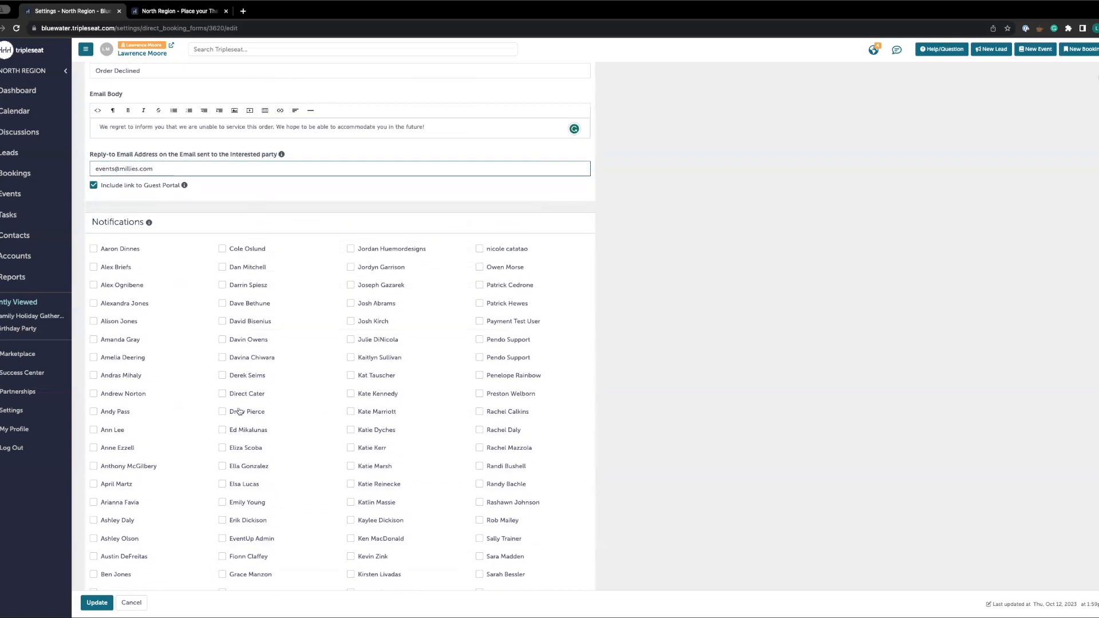
scroll(243, 401, down, 8)
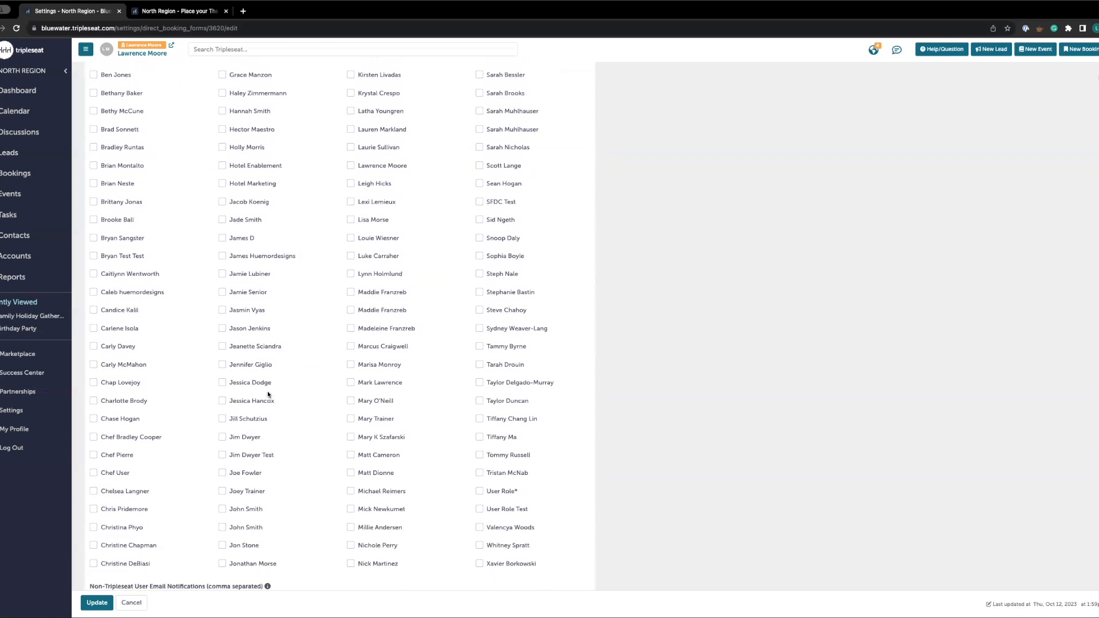
scroll(267, 394, down, 1)
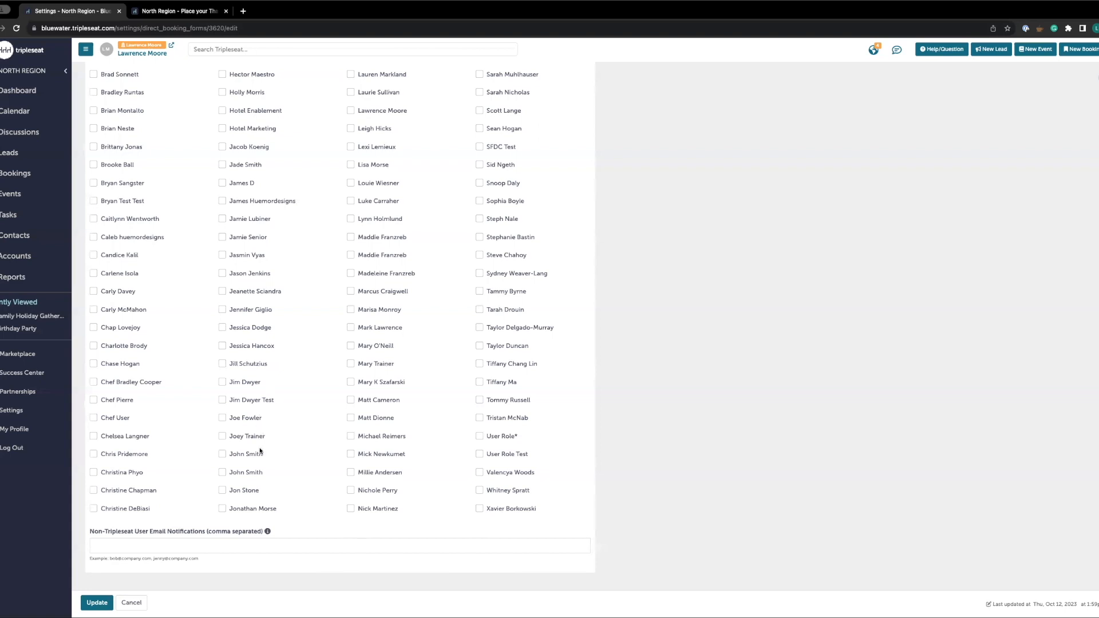
click(172, 541)
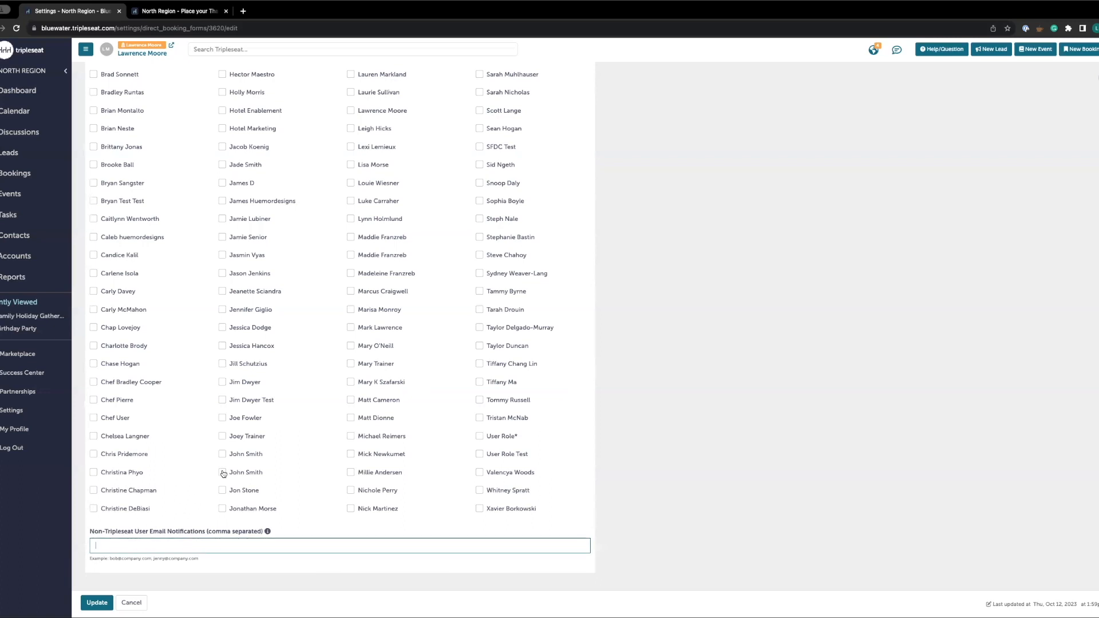
scroll(223, 473, up, 20)
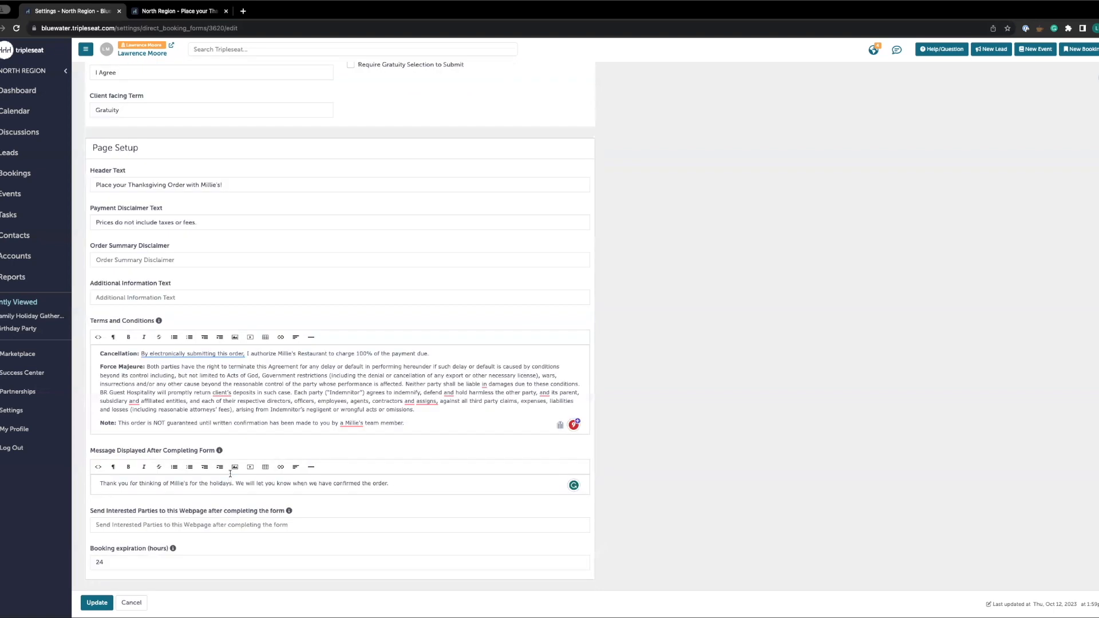
scroll(230, 473, up, 15)
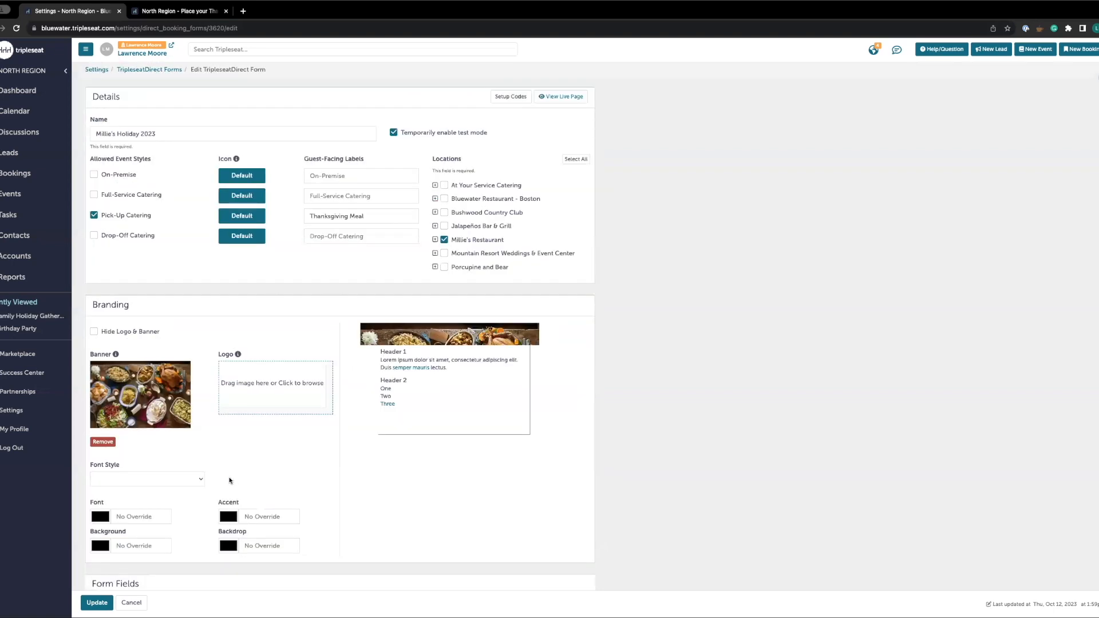